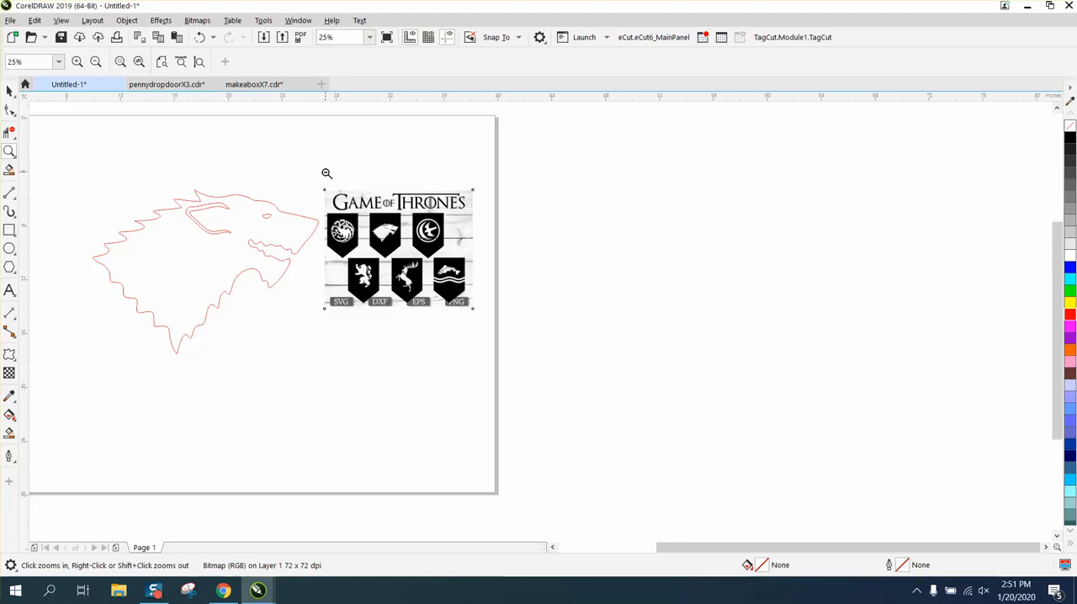
Step: Place a duplicate of the Game of Thrones image just to the right of the original
drag(541, 340, 545, 340)
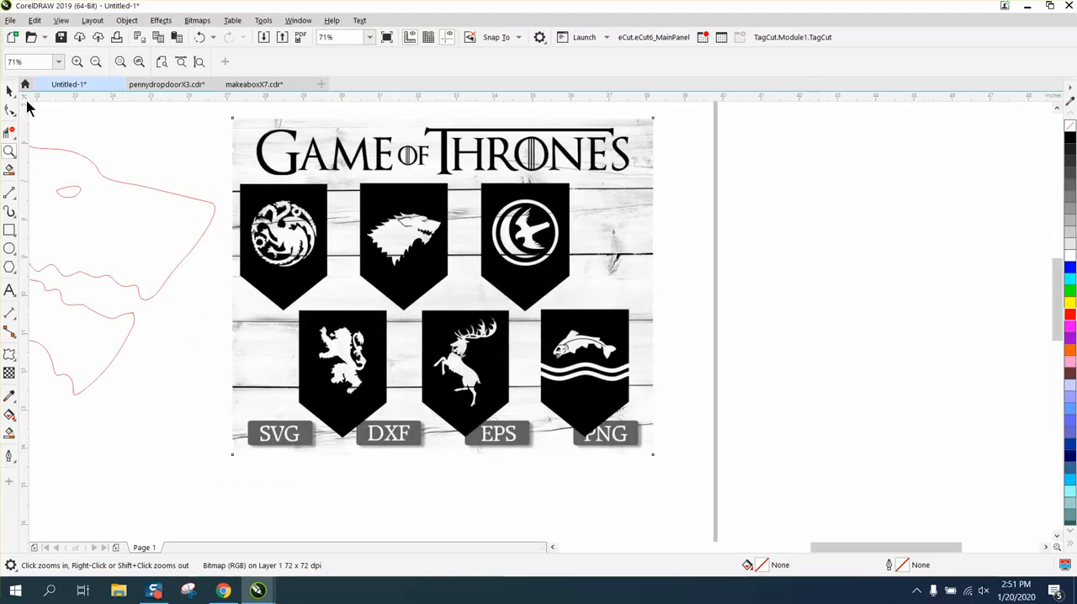
click(10, 90)
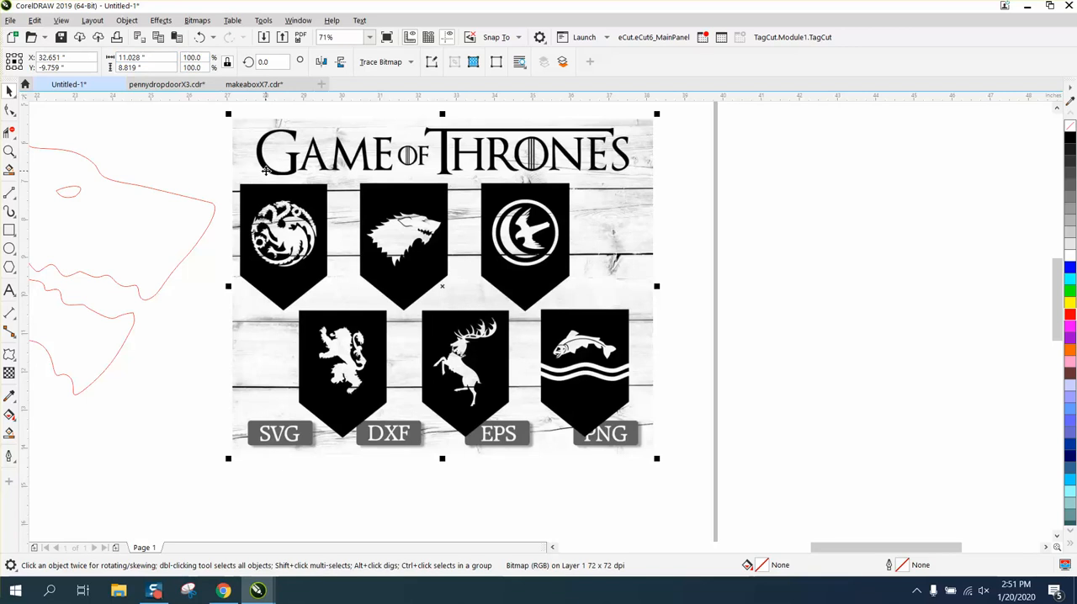
drag(410, 280, 880, 287)
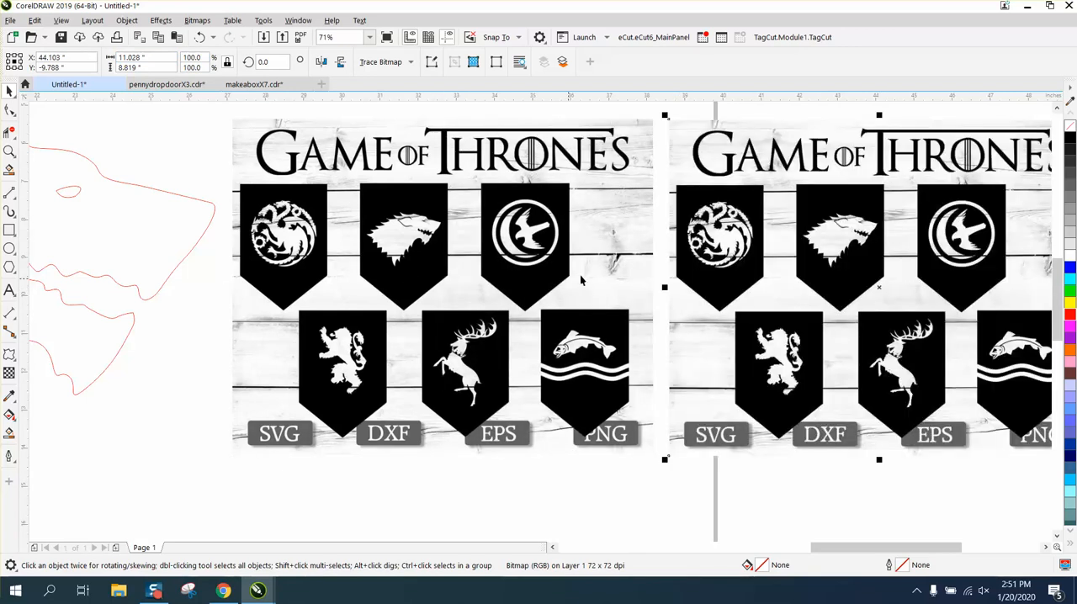
Step: Try cropping only the selected original image to the wolf banner, about 2.8 by 3.3 inches, and undo the crop
click(421, 260)
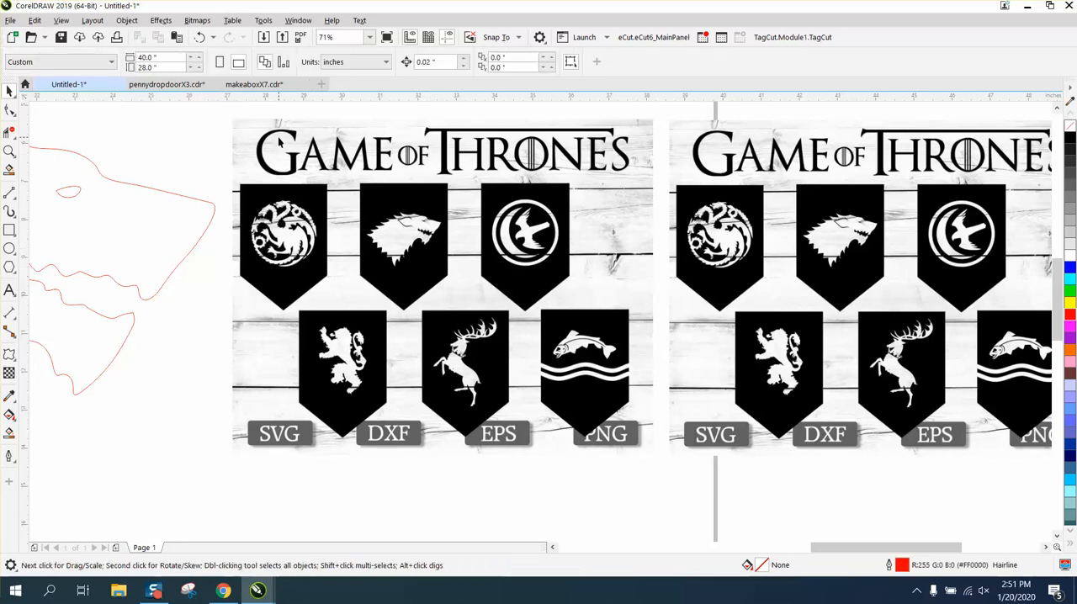
click(10, 133)
click(47, 137)
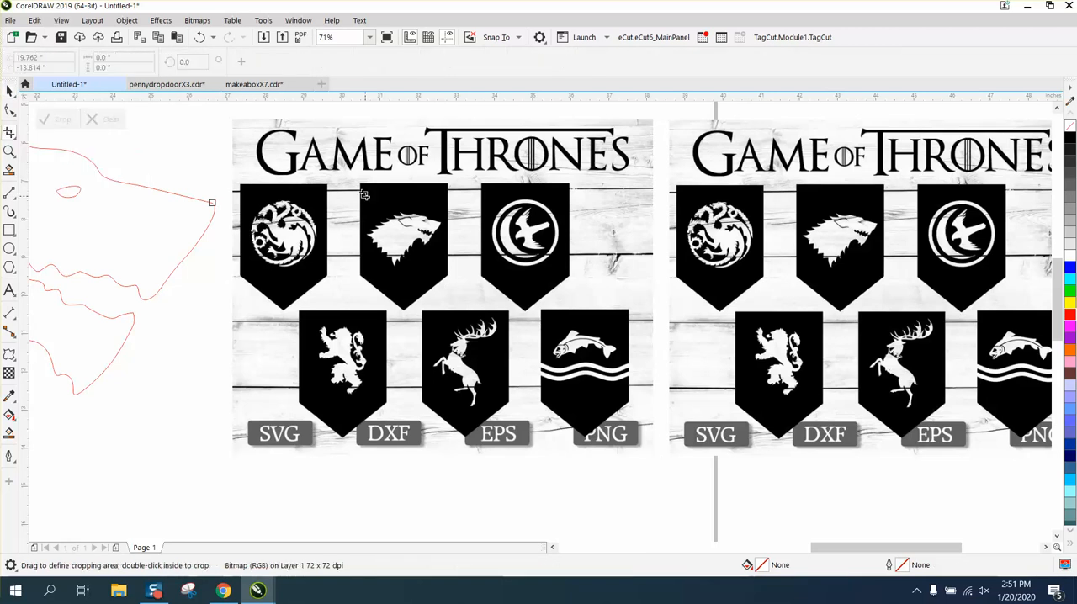
drag(352, 177, 461, 308)
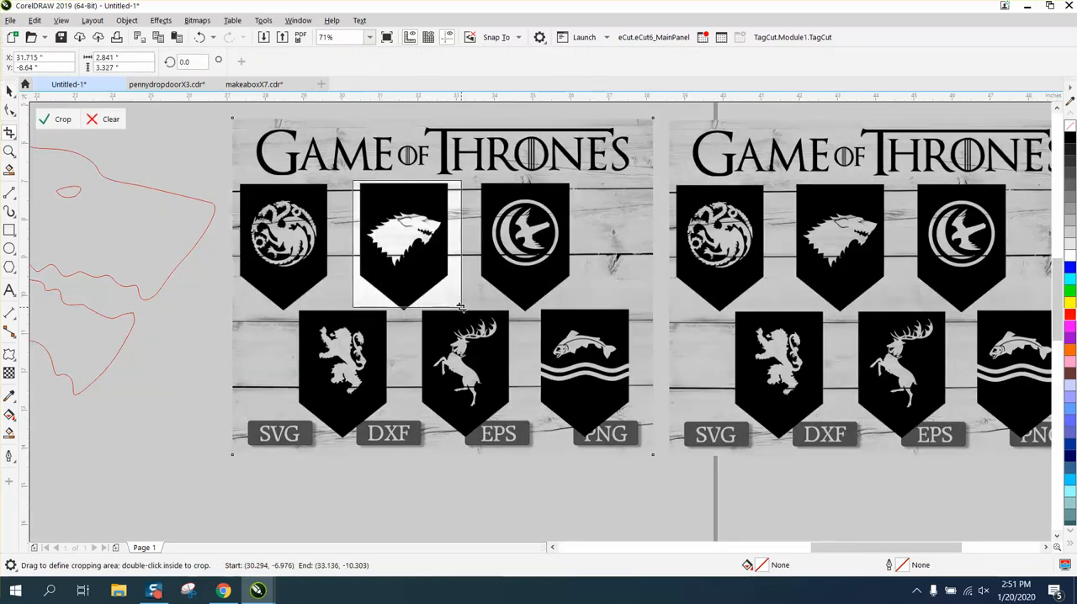
double_click(416, 254)
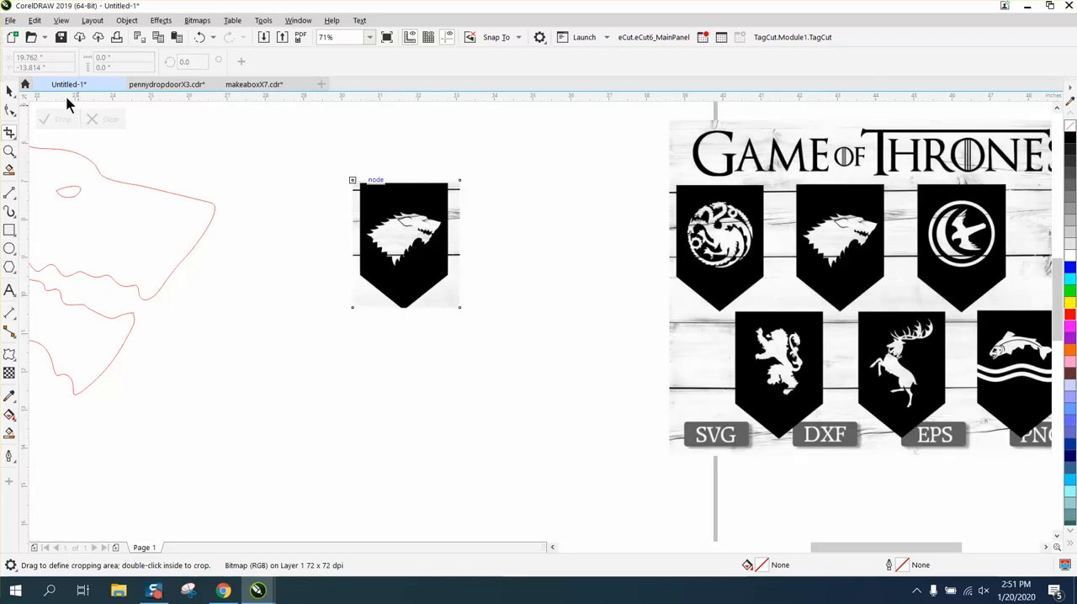
click(199, 37)
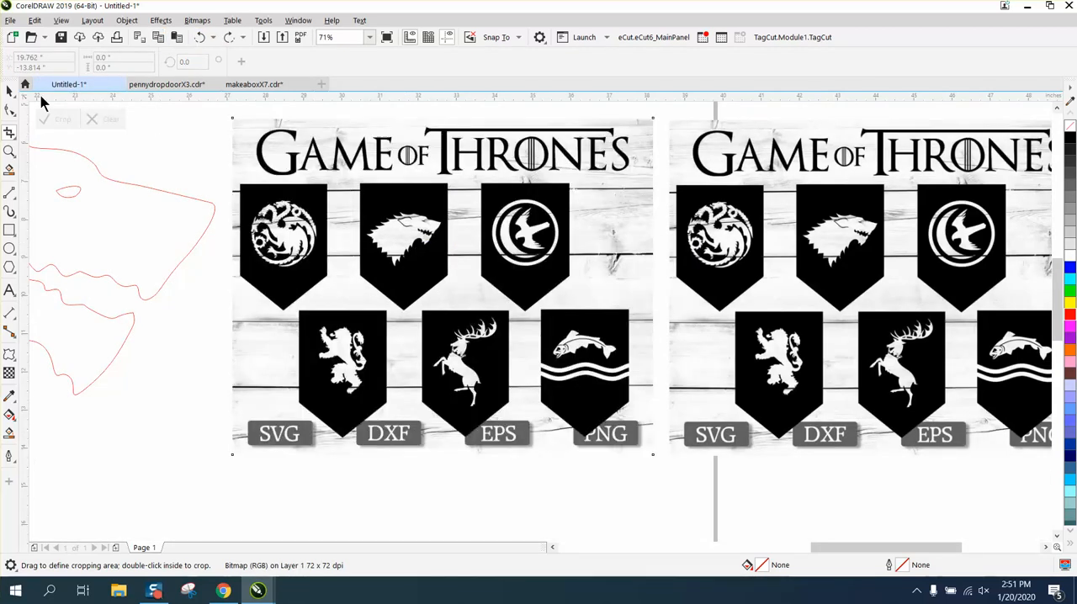
Step: Try cropping around the original's wolf banner with no object selected, and undo the crop
click(17, 92)
click(189, 144)
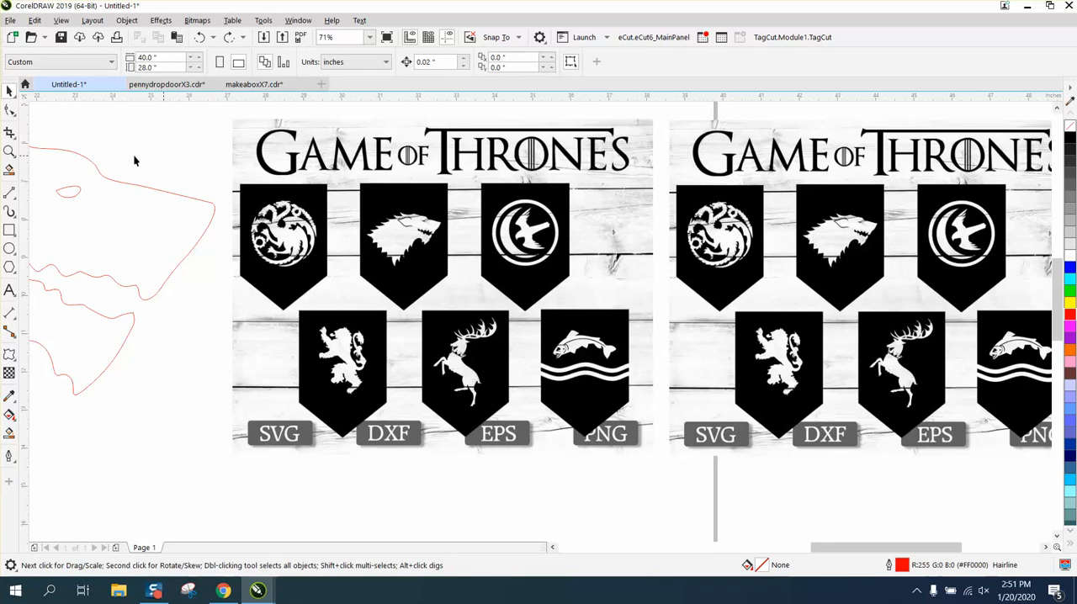
click(10, 132)
drag(340, 181, 478, 296)
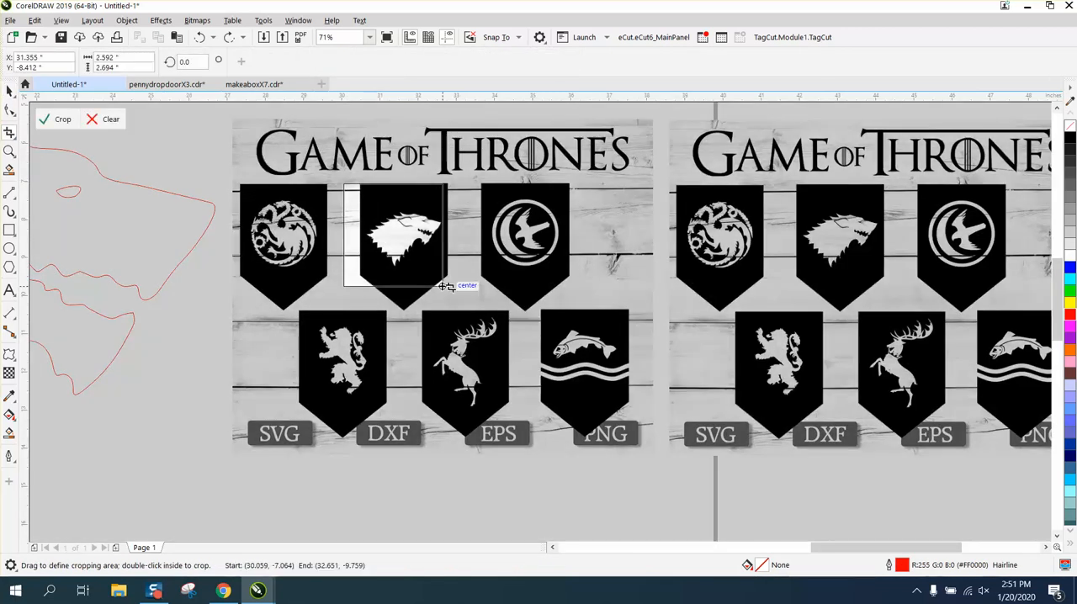
double_click(426, 258)
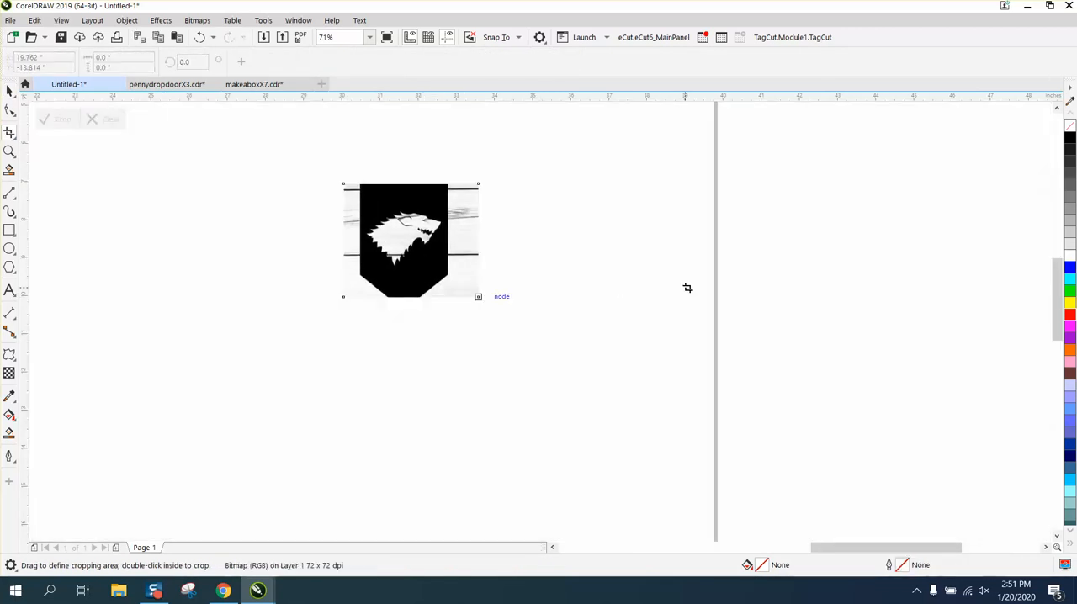
scroll(686, 287, down, 2)
click(200, 38)
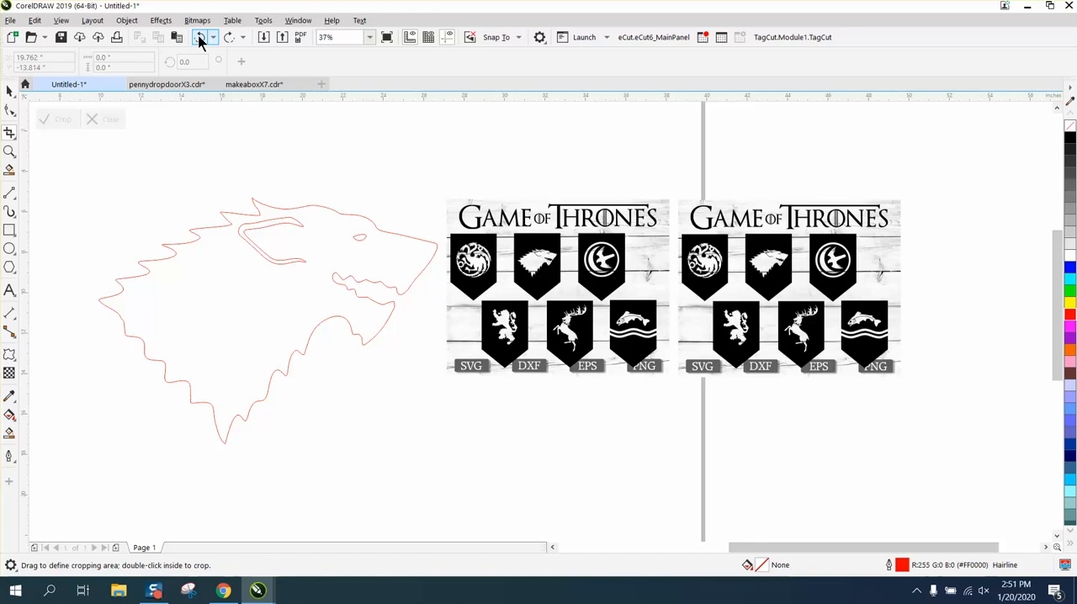
Step: Undo back past the image's duplication and placement, and redo until both copies are restored
click(200, 38)
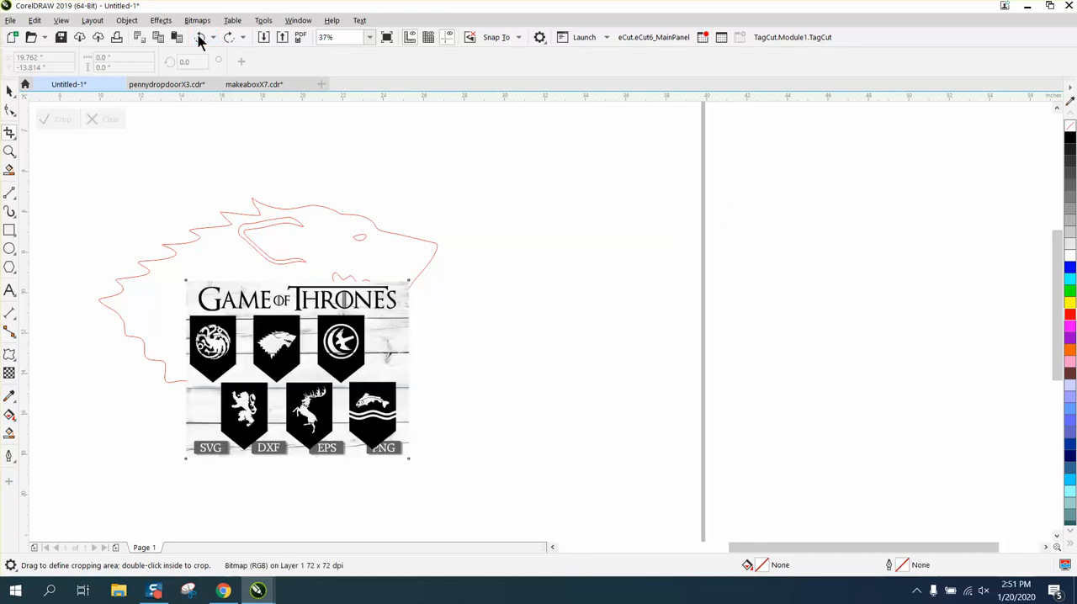
click(228, 38)
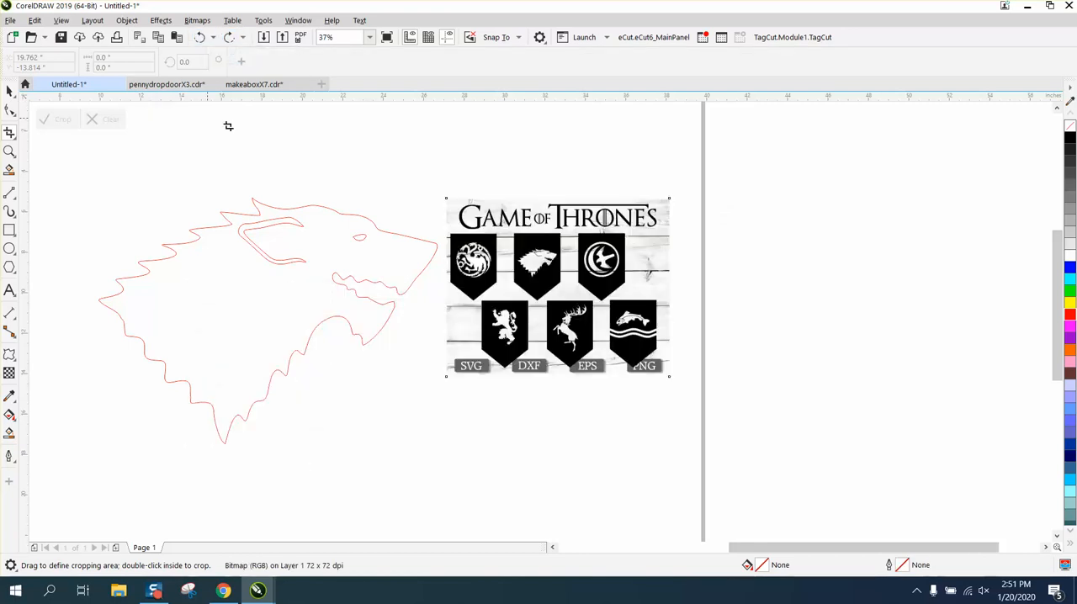
click(202, 39)
click(202, 39)
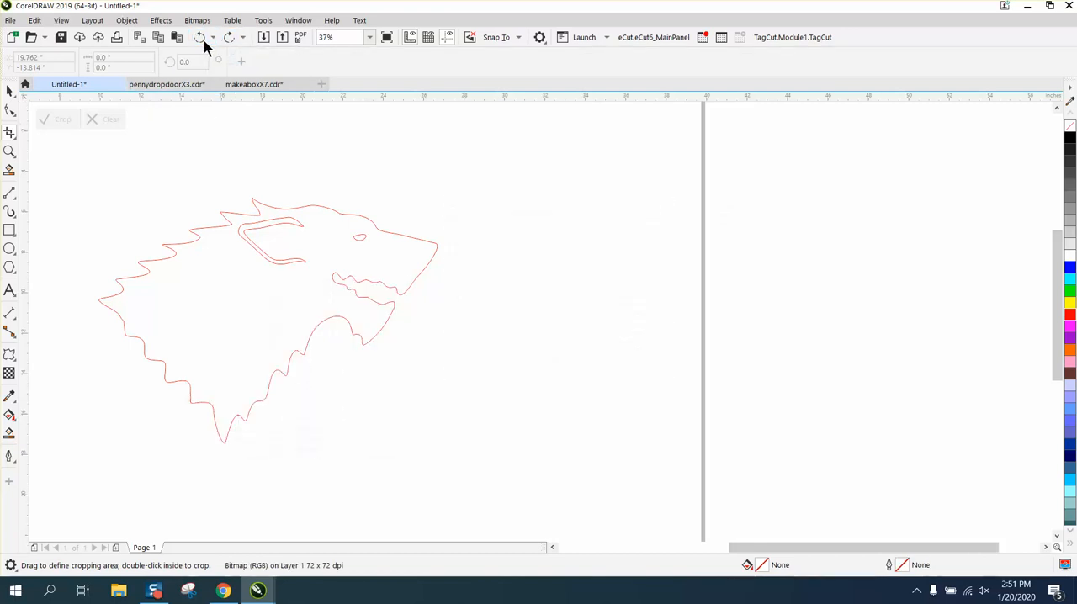
click(229, 39)
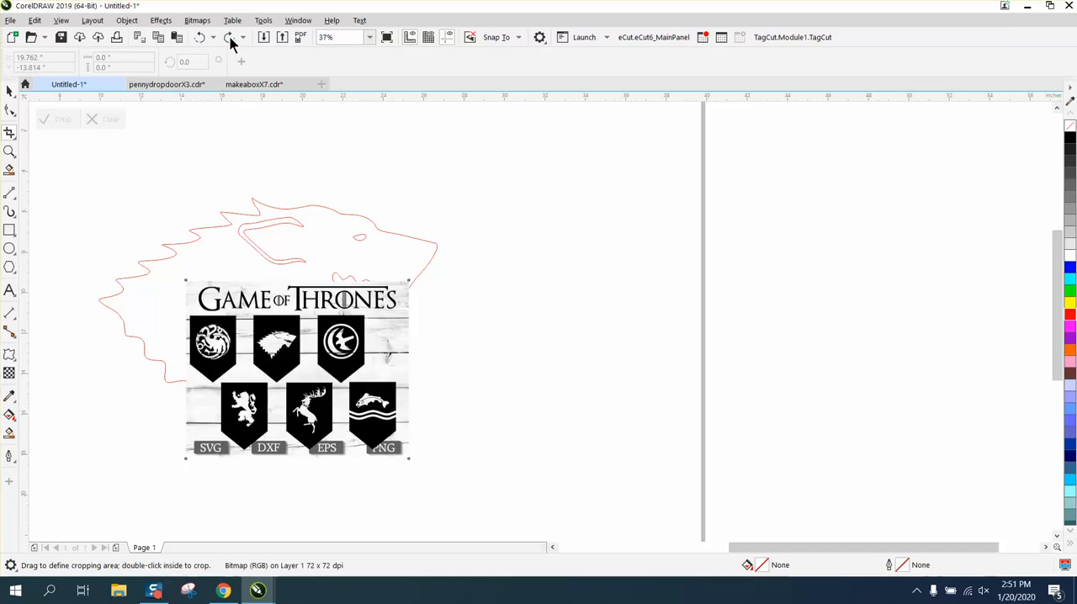
click(230, 39)
click(229, 40)
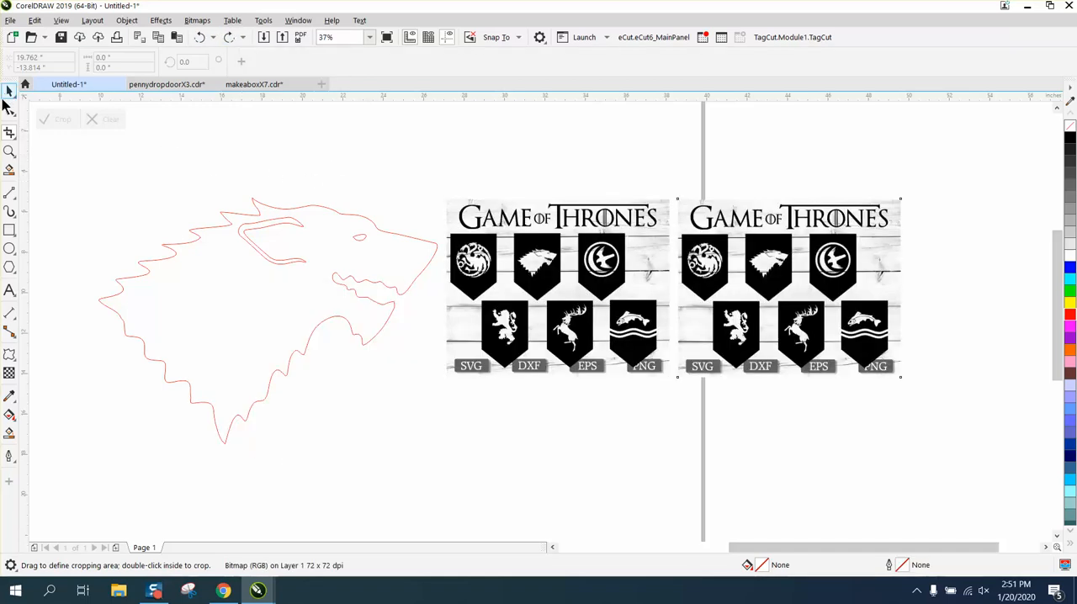
Step: Select only the original image and crop it to the area around the wolf banner
click(9, 91)
click(449, 216)
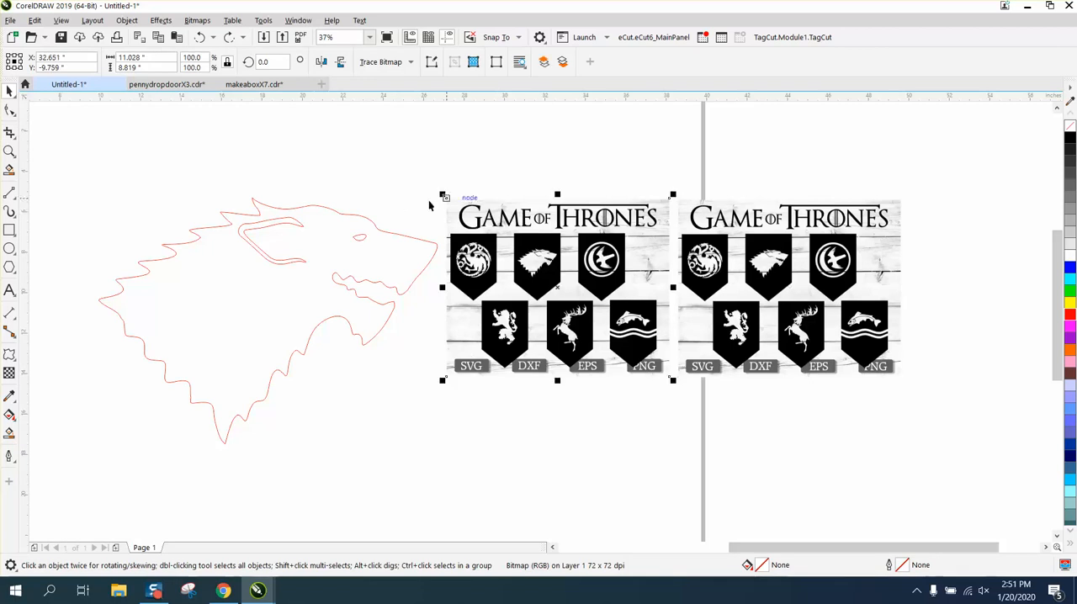
click(9, 132)
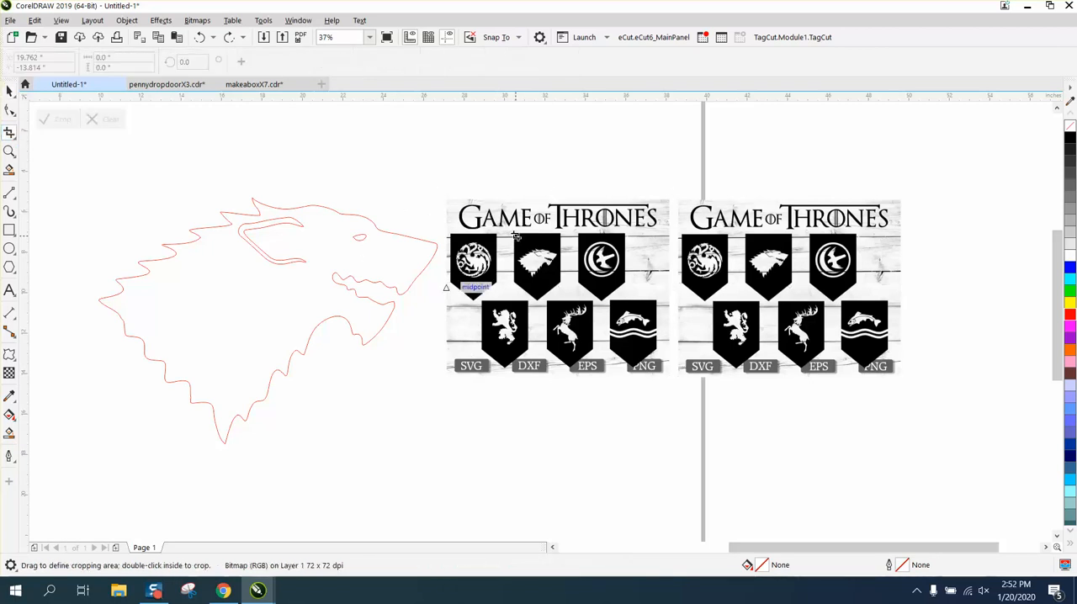
drag(505, 225, 568, 257)
double_click(540, 267)
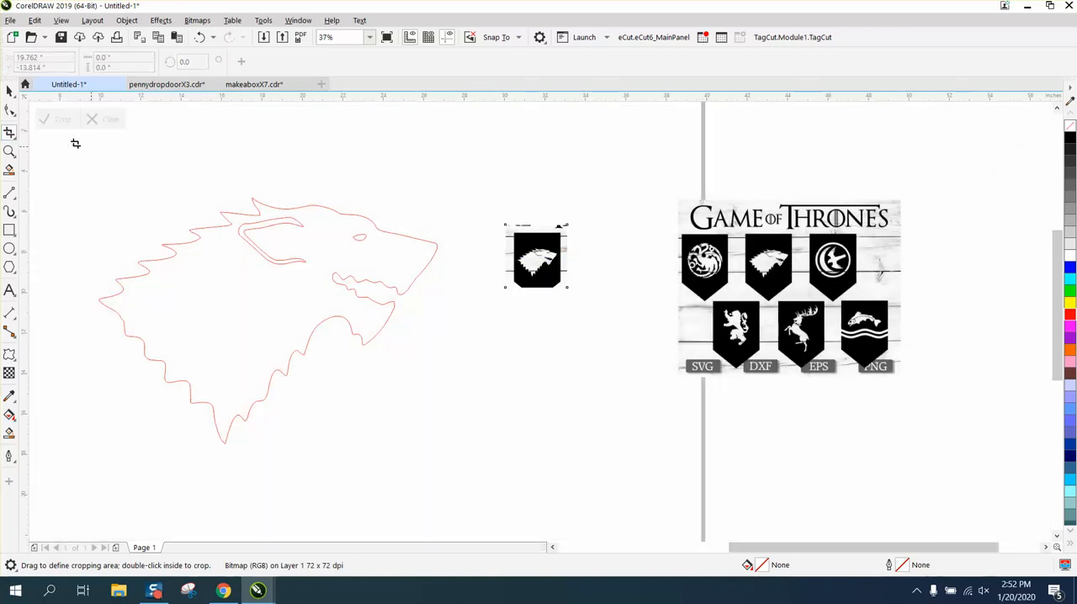
Step: Crop the wolf banner image further to a black area about 2.08 by 2.12 inches around the wolf head
click(9, 90)
drag(494, 213, 605, 308)
click(9, 152)
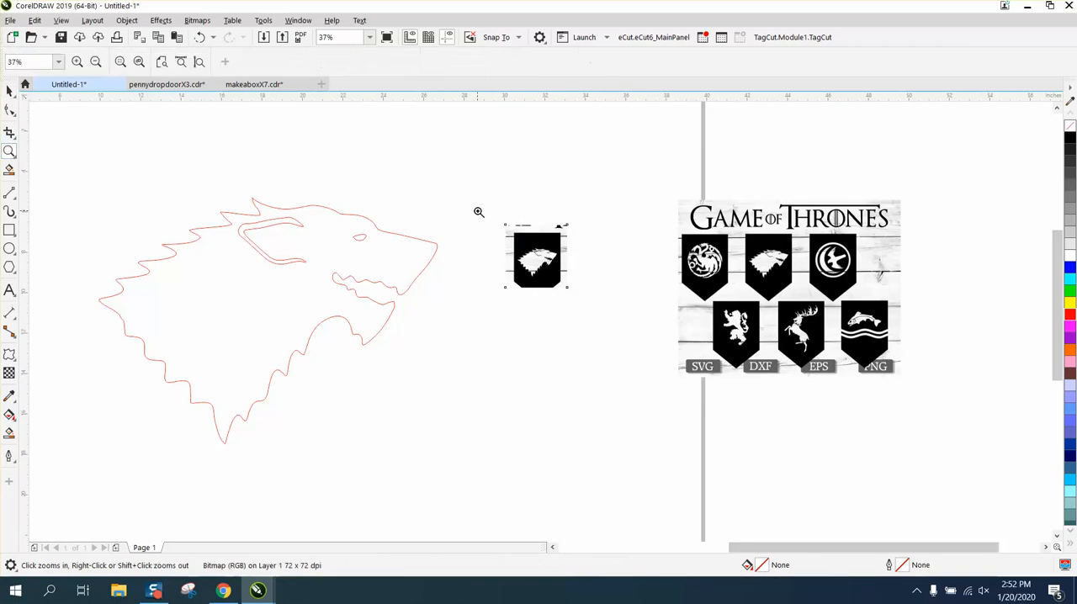
drag(498, 216, 565, 284)
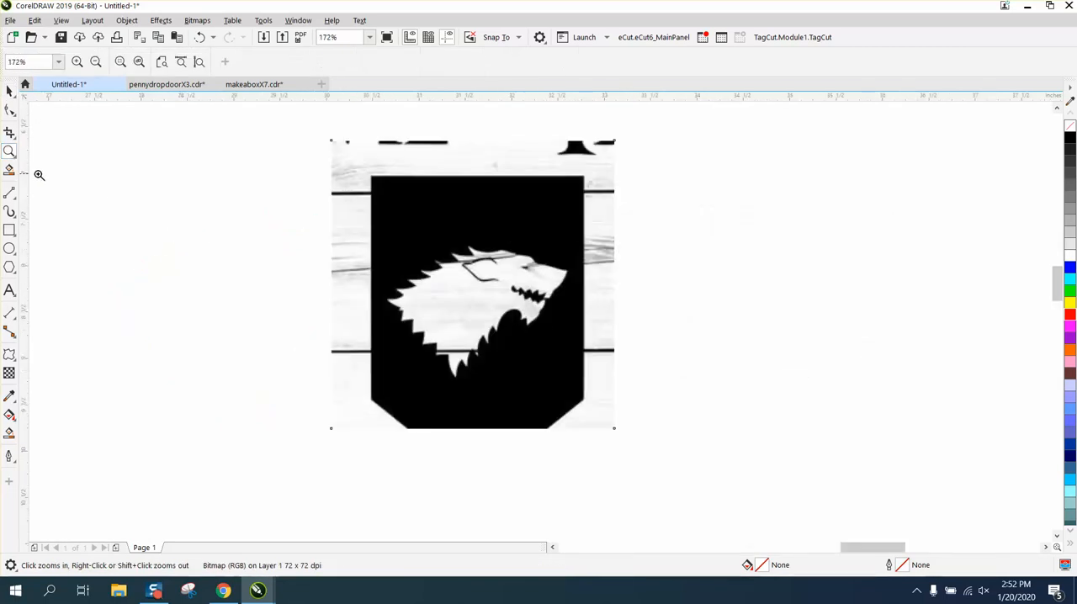
click(9, 90)
click(9, 132)
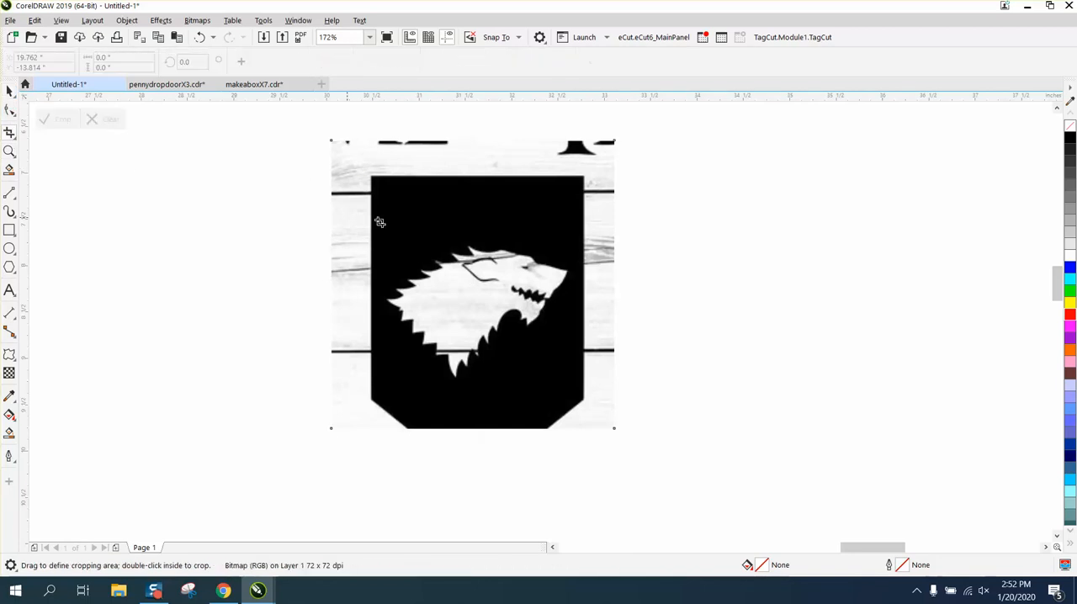
drag(382, 197, 574, 393)
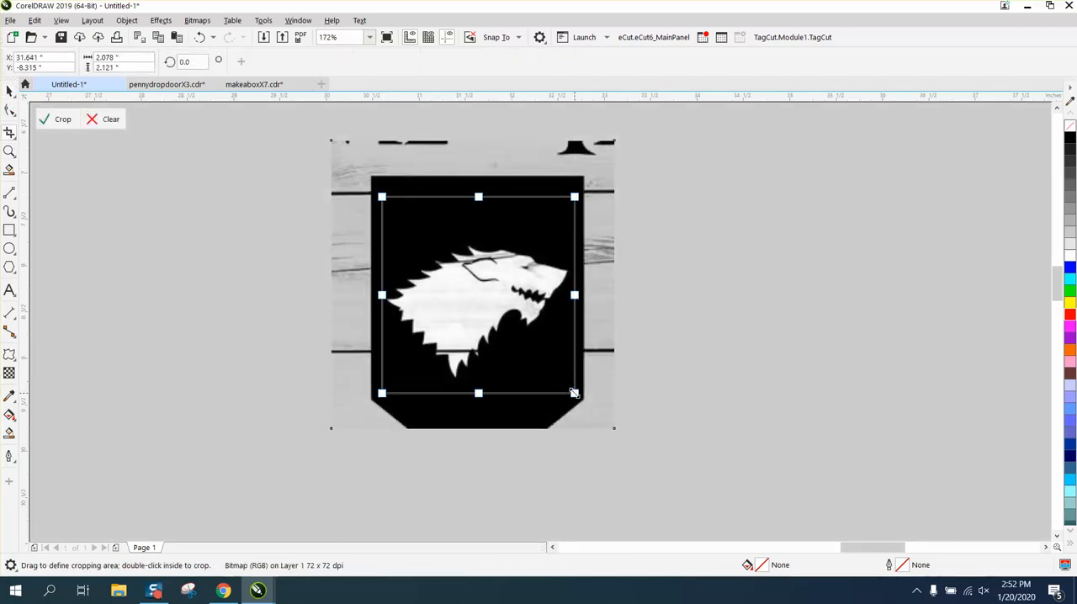
double_click(551, 369)
scroll(386, 278, down, 3)
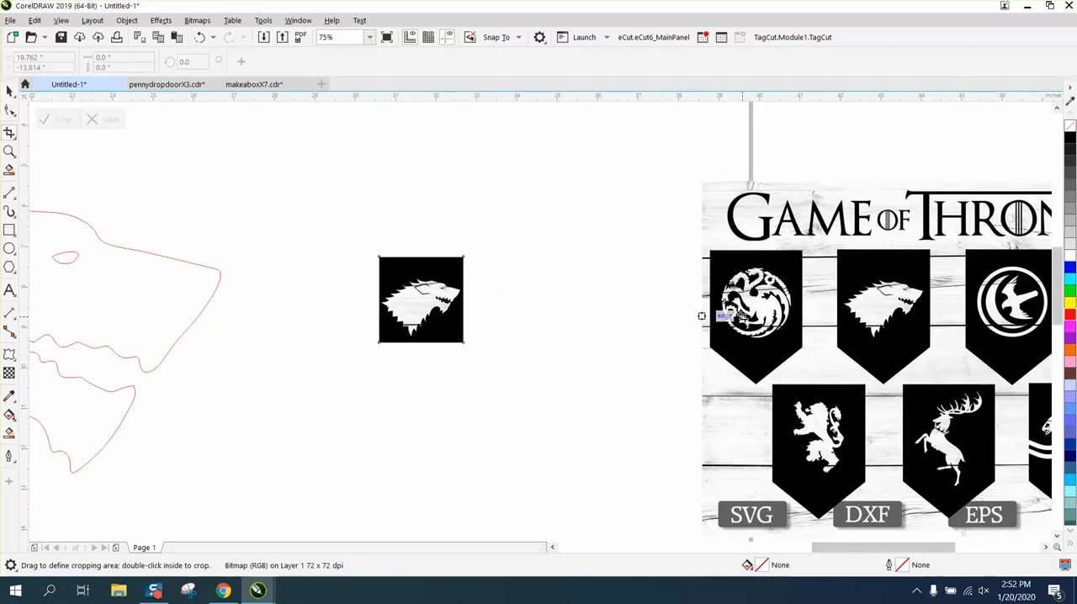
Step: Resample the cropped wolf bitmap to a resolution of 300 dpi
click(9, 90)
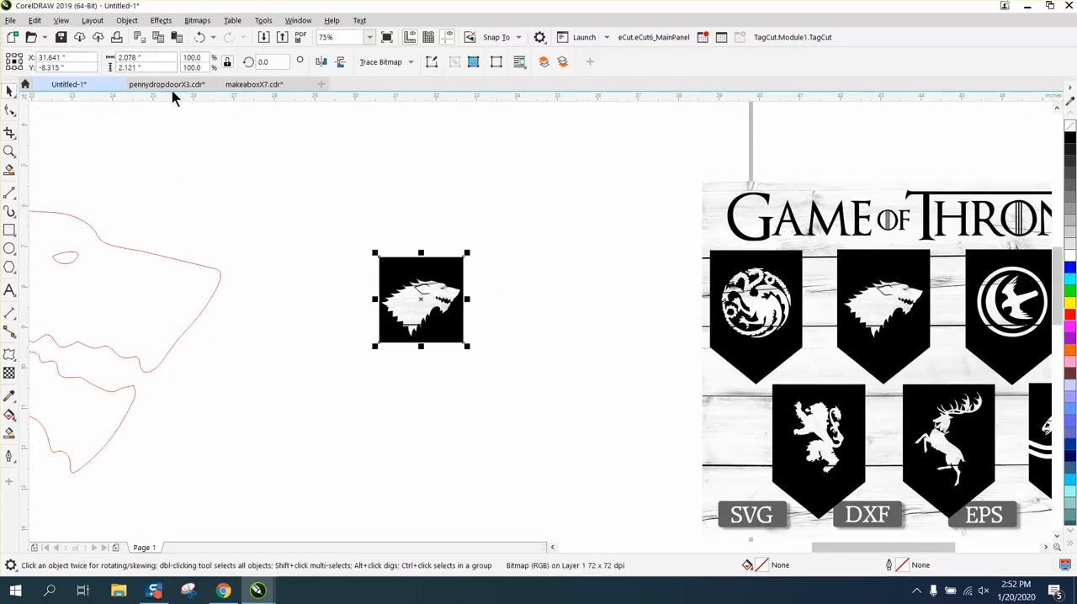
click(196, 22)
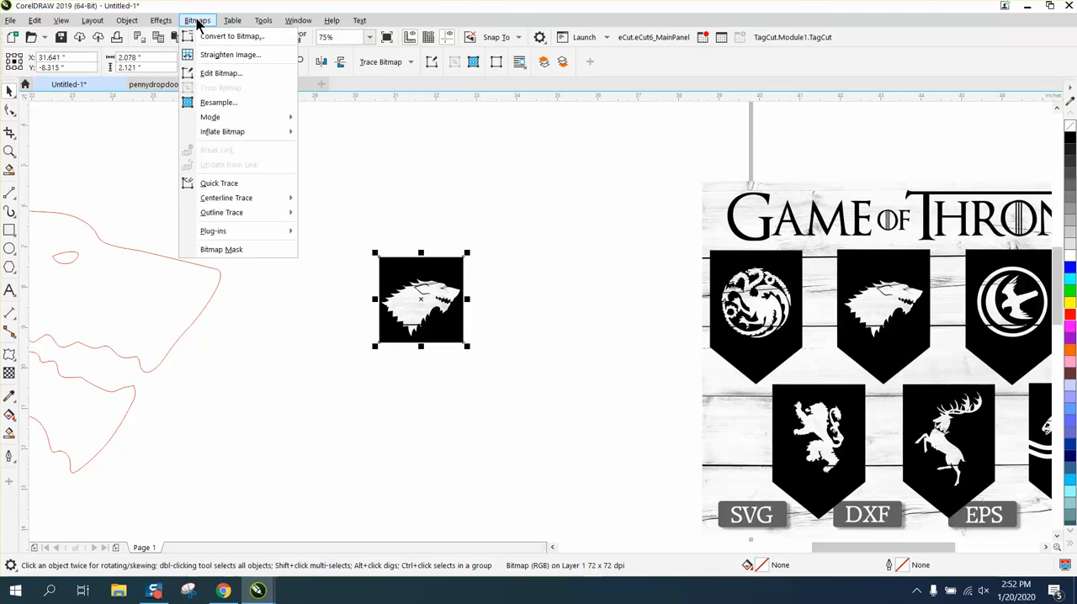
click(217, 103)
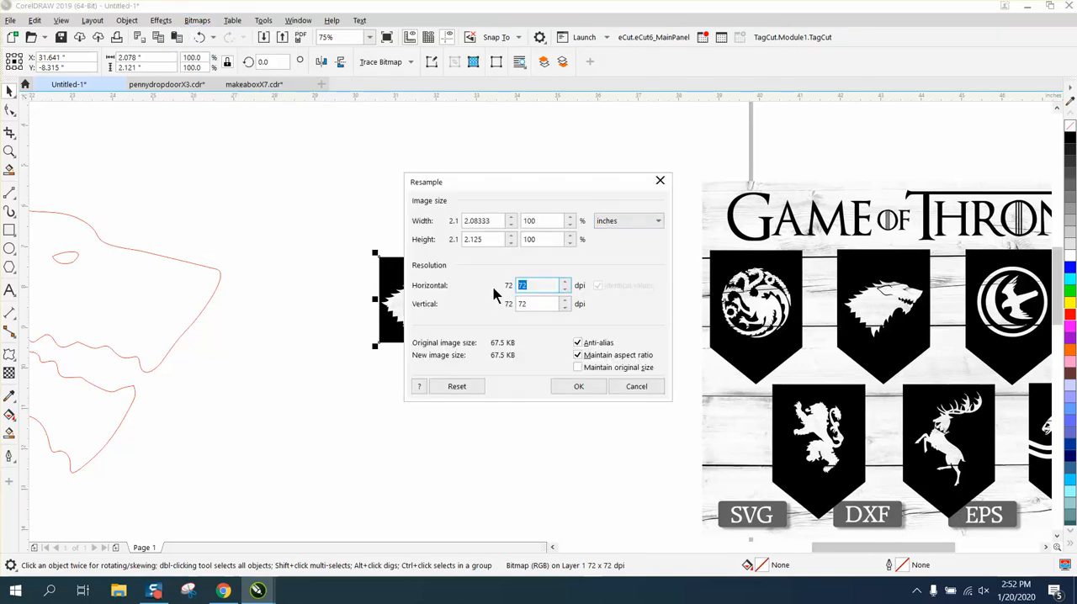
text(300)
click(594, 386)
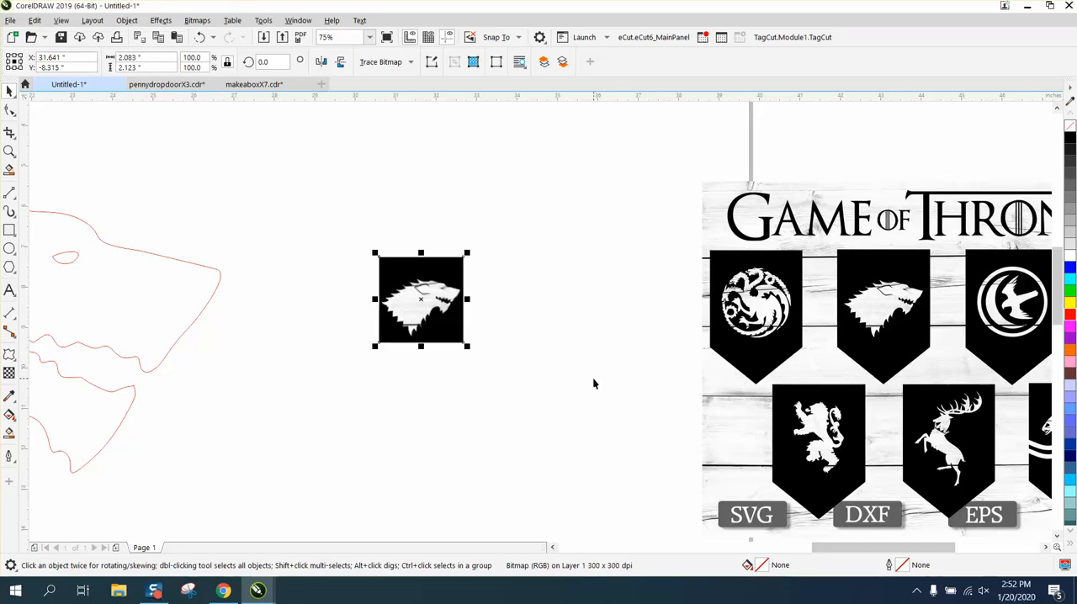
Step: Convert the wolf image to a 300 dpi Black and White (1-bit) bitmap with anti-aliasing
click(198, 21)
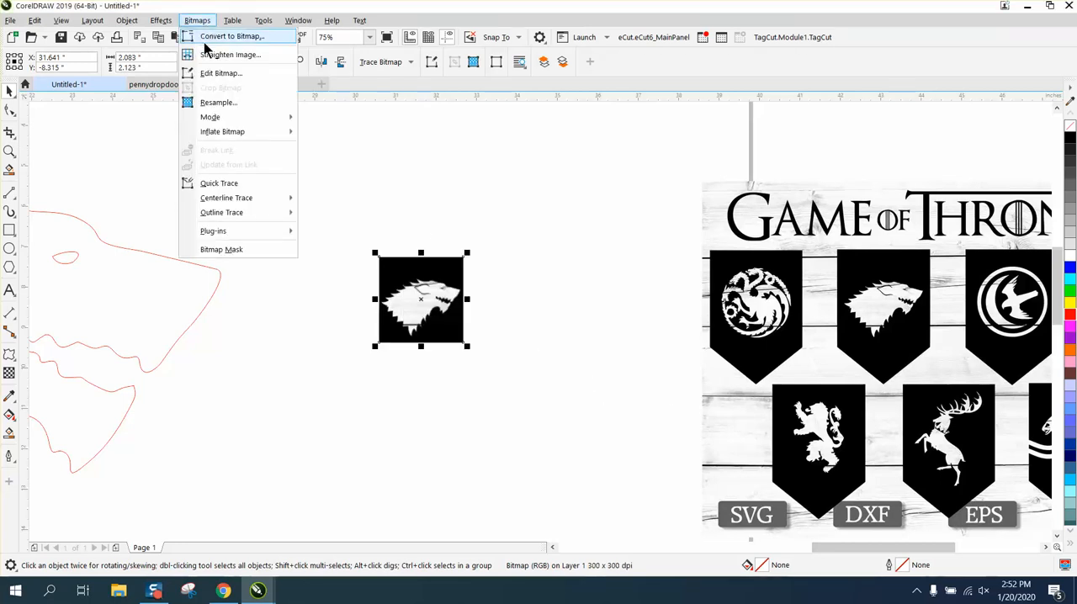
click(207, 39)
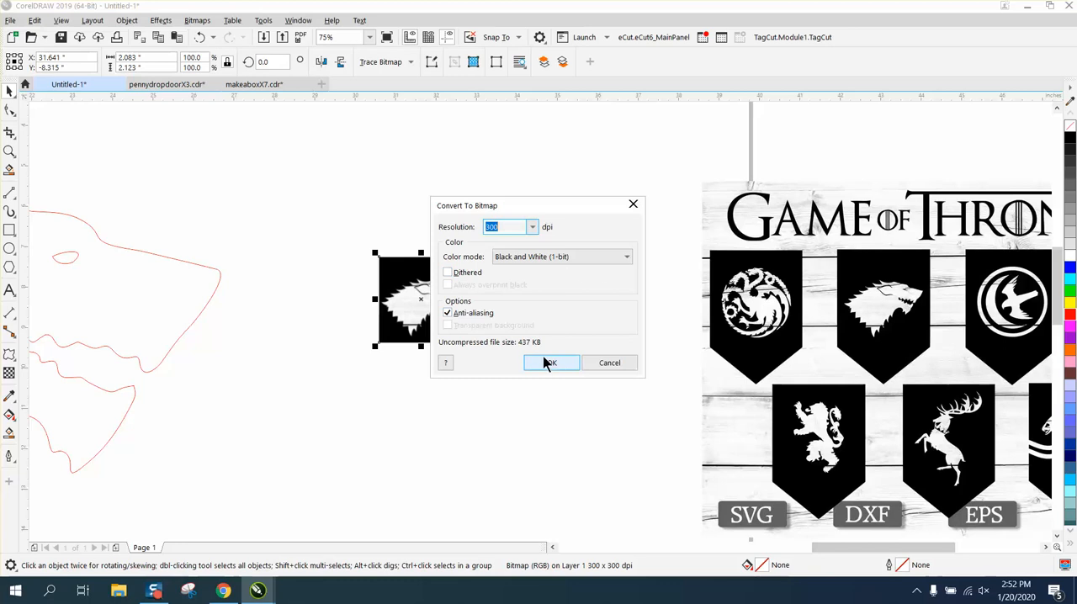
click(547, 363)
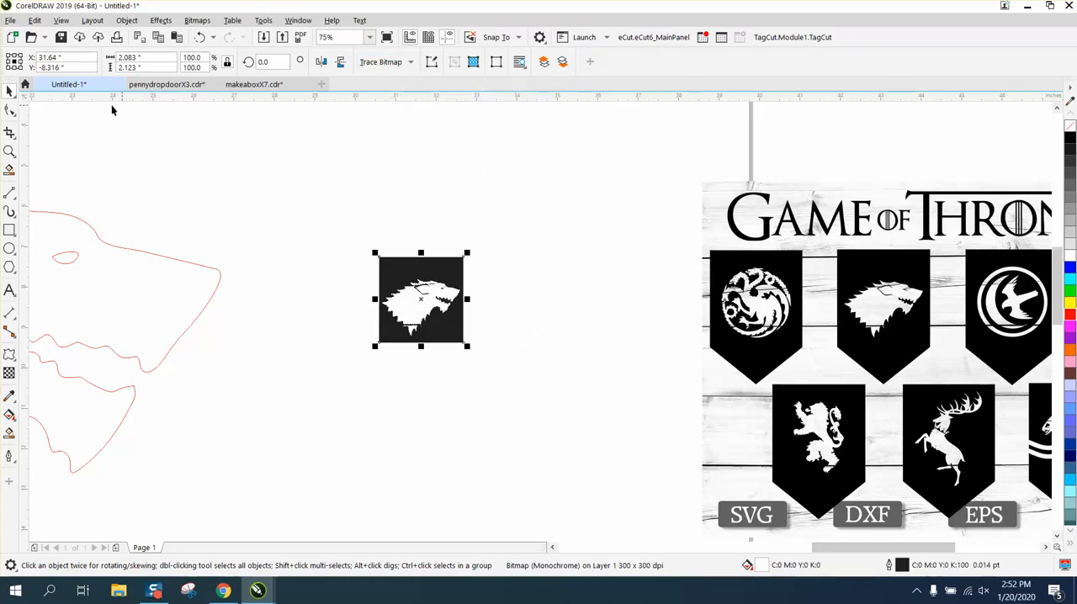
Step: Compare the converted wolf's outline up close with the wolf banner in the uncropped duplicate
click(9, 150)
drag(391, 253, 476, 368)
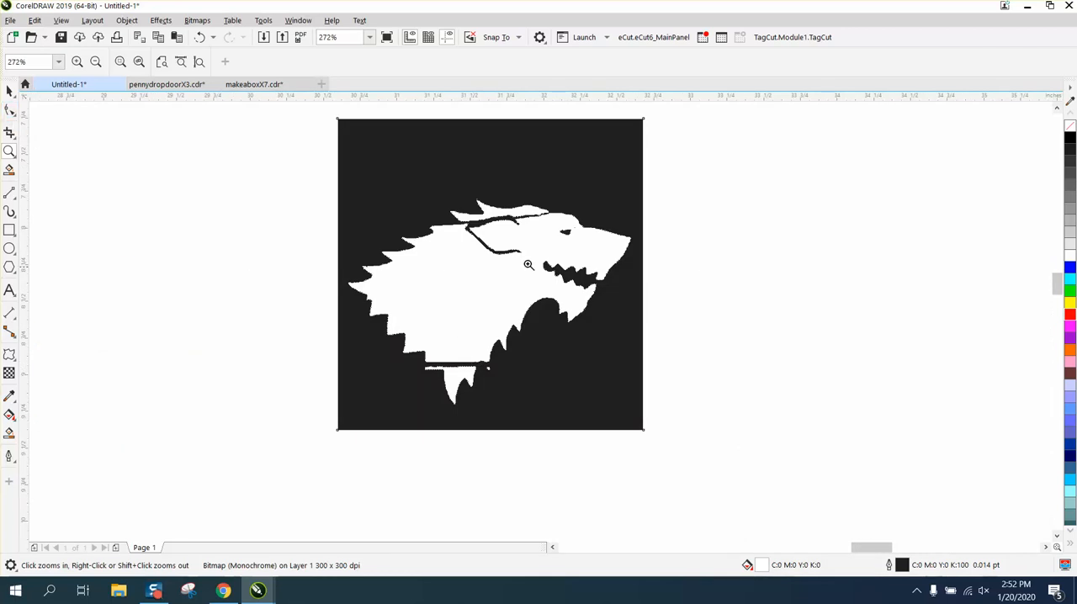
scroll(387, 355, down, 5)
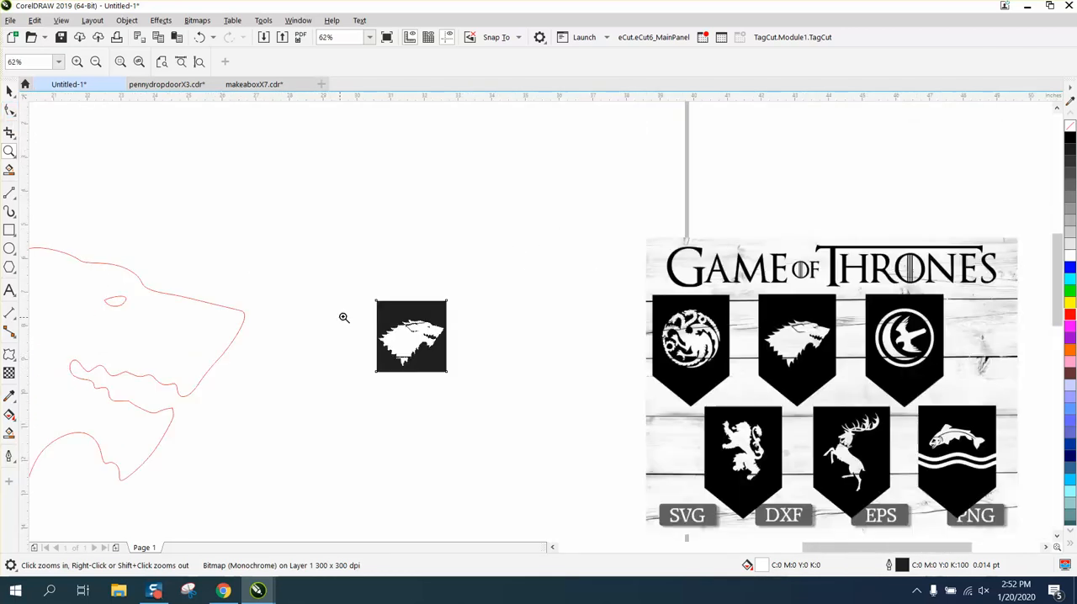
drag(789, 354, 837, 365)
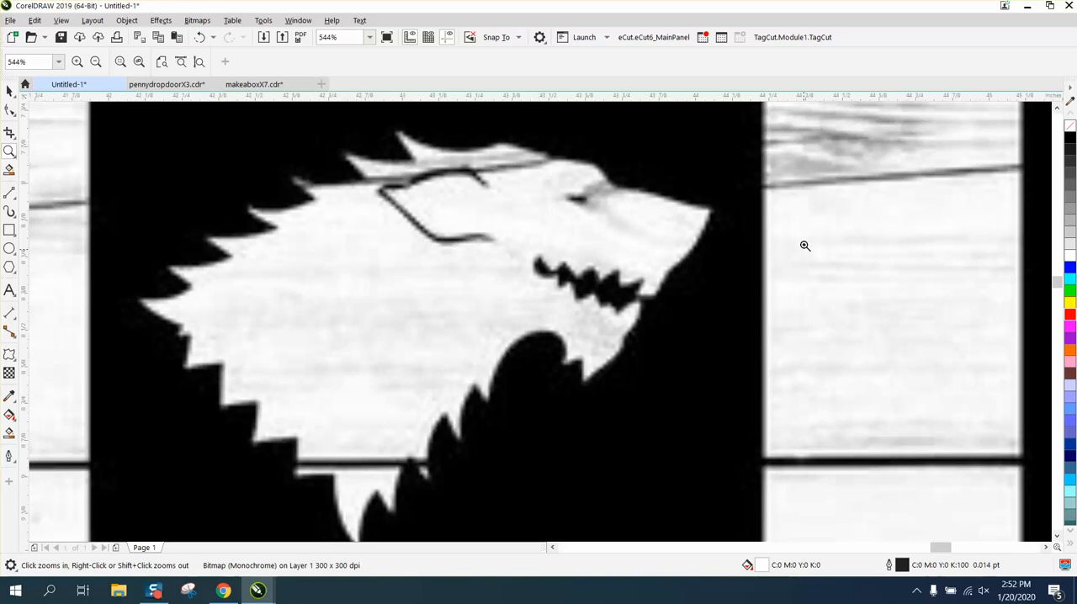
Step: Move the converted wolf bitmap a little closer to the full Game of Thrones image
scroll(700, 270, down, 3)
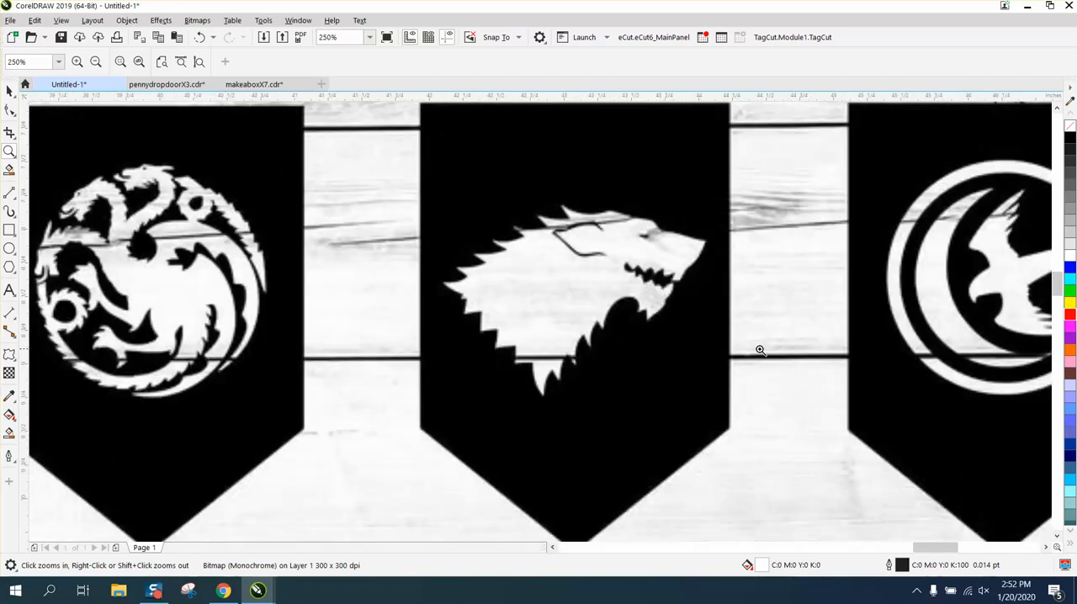
scroll(574, 298, down, 3)
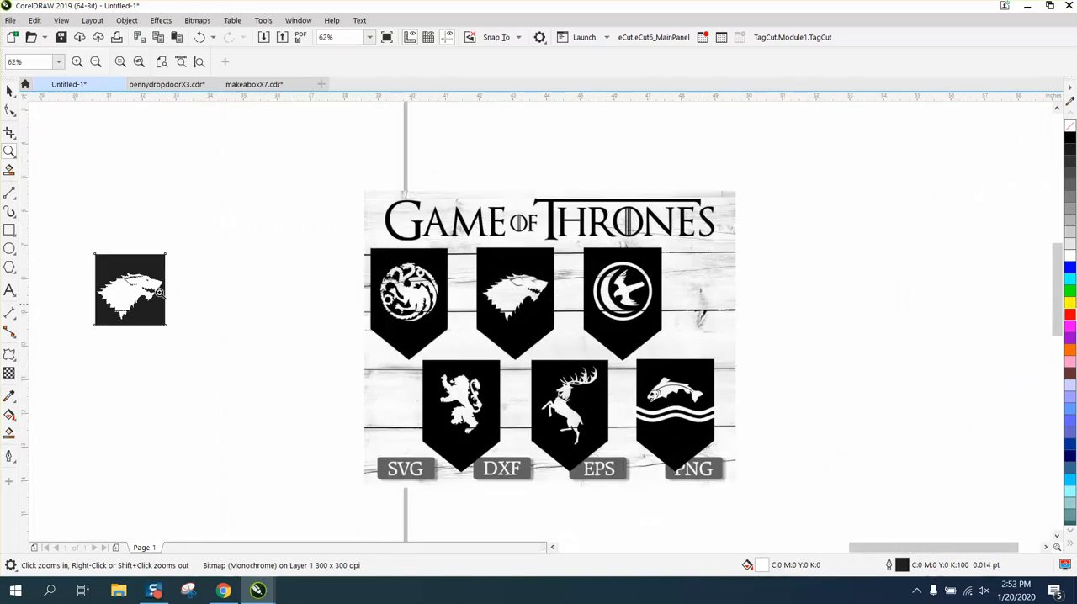
click(9, 90)
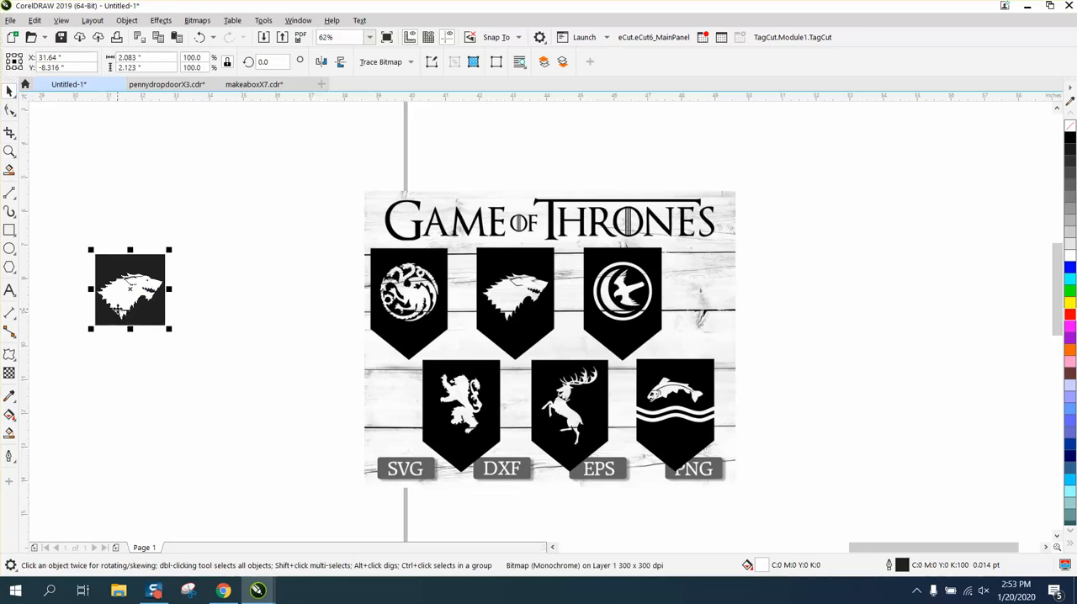
drag(126, 323, 210, 285)
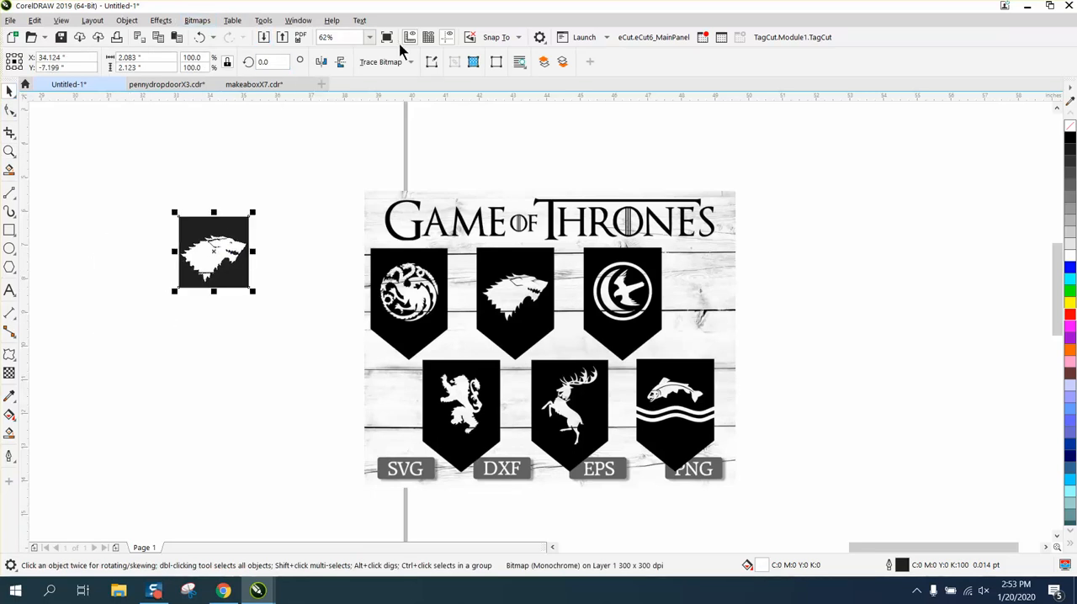
Step: Outline-trace the wolf bitmap as Clipart with detail 84 and smoothing 25, removing the background color and keeping the original
click(198, 21)
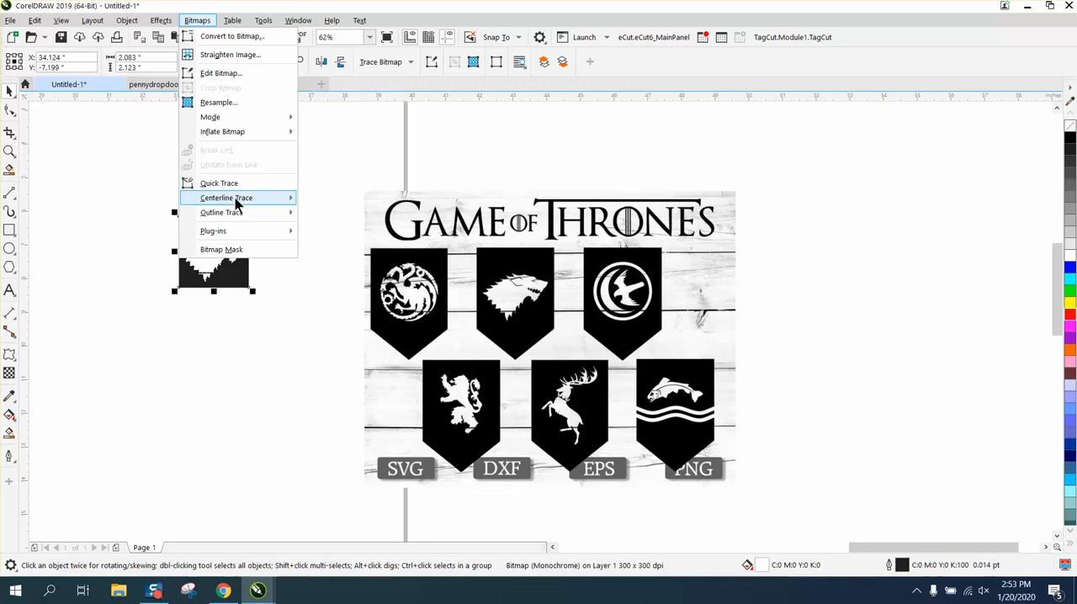
mouse_move(279, 212)
click(323, 263)
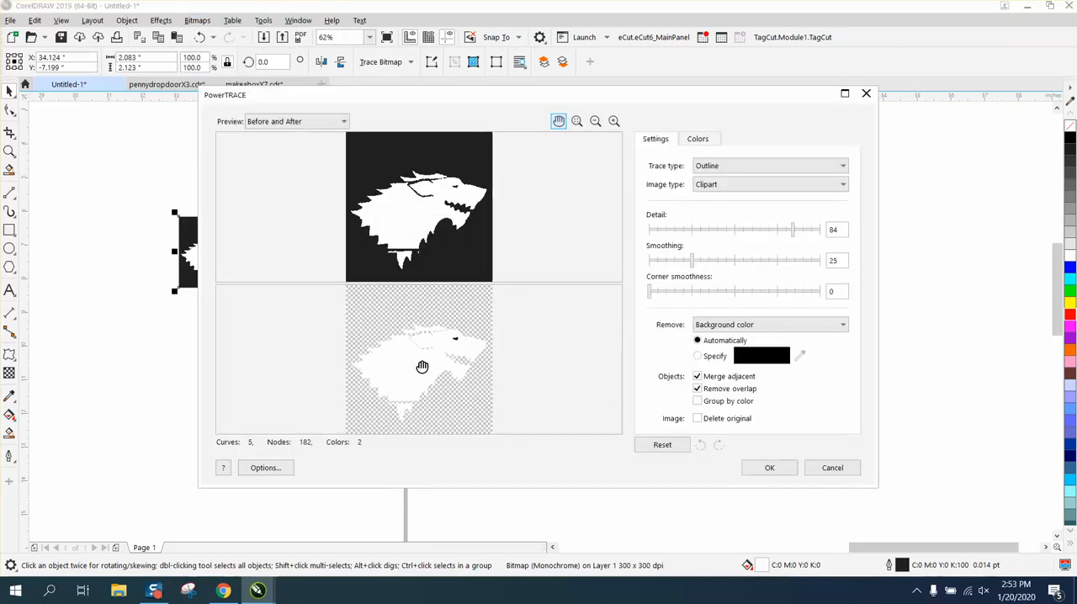
click(768, 469)
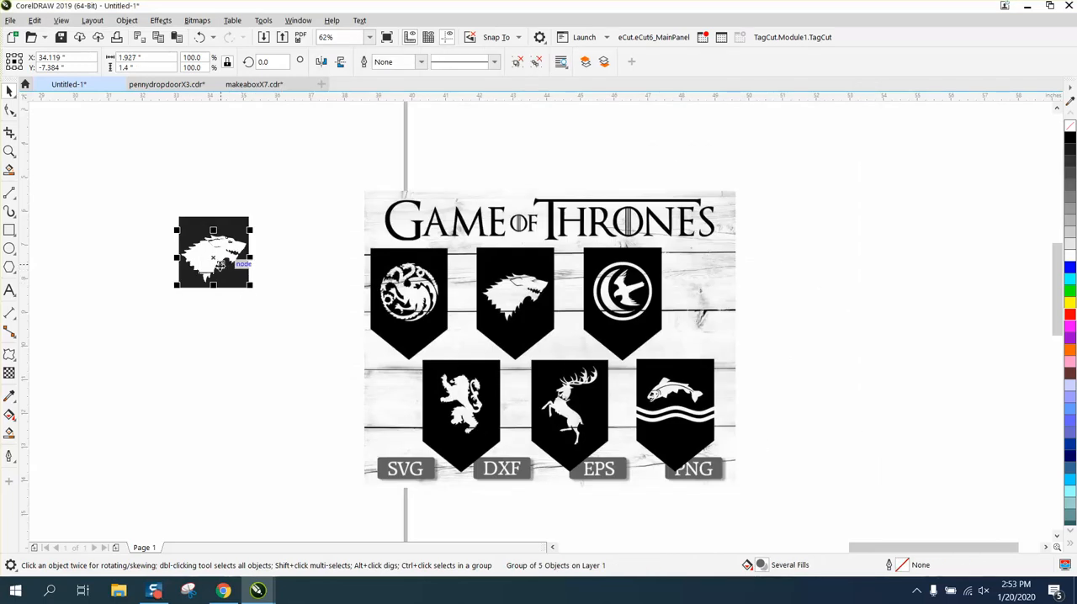
Step: Move the traced wolf group below the bitmap and give it a red outline
drag(218, 267, 219, 376)
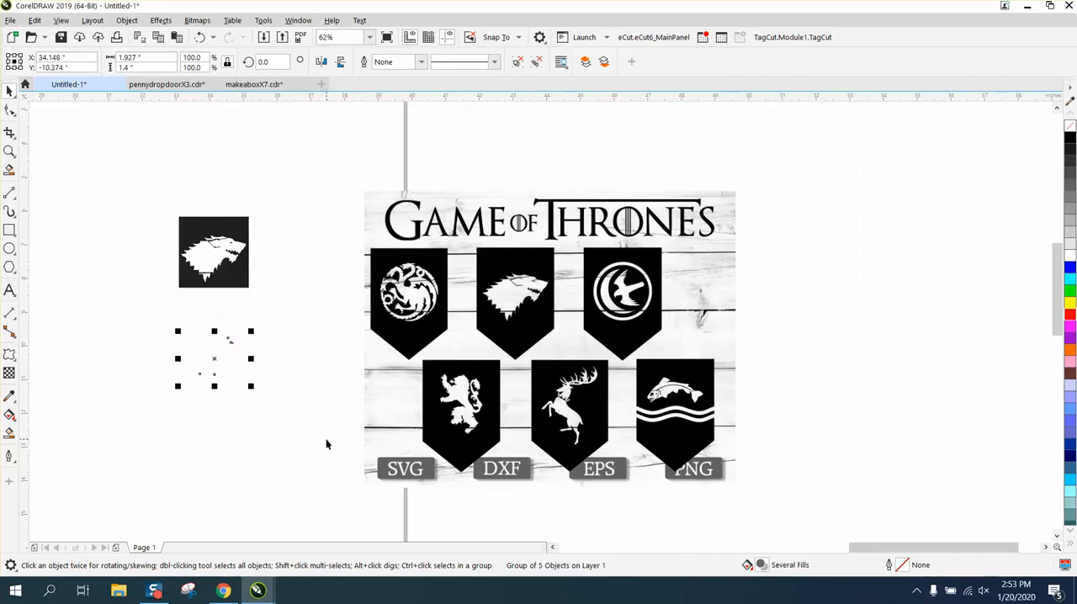
right_click(1070, 318)
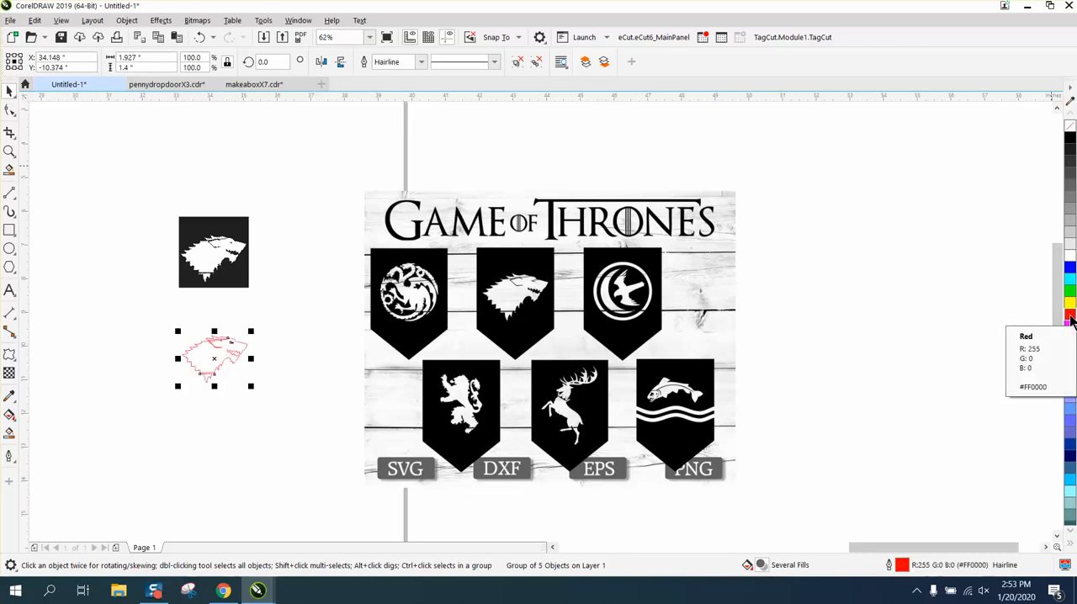
Step: Draw a rectangle about 3.96 by 2.17 inches around the traced wolf and fill it yellow
click(9, 151)
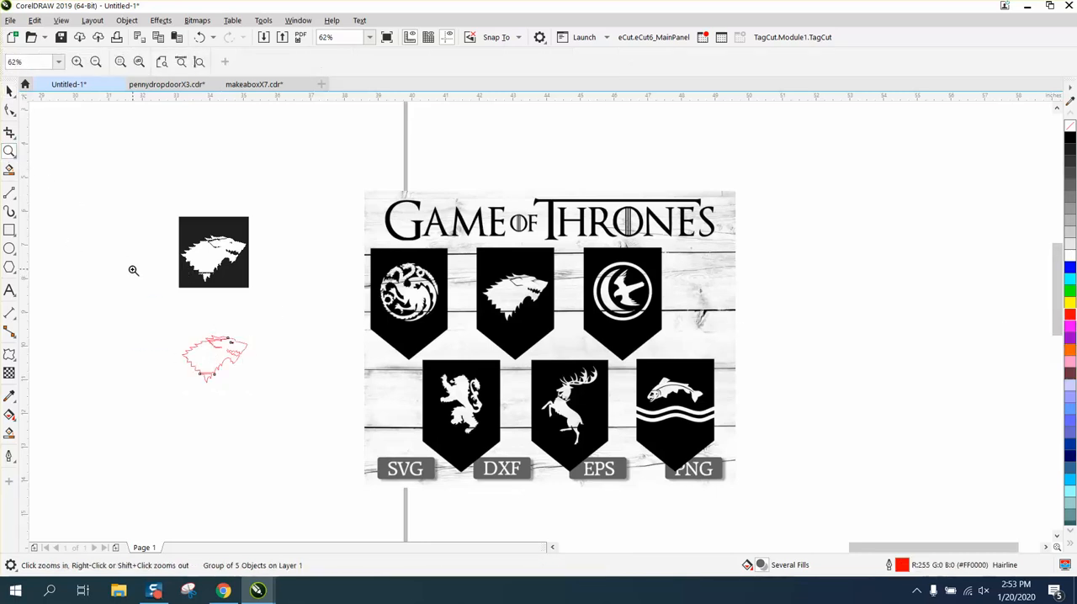
drag(132, 292, 386, 424)
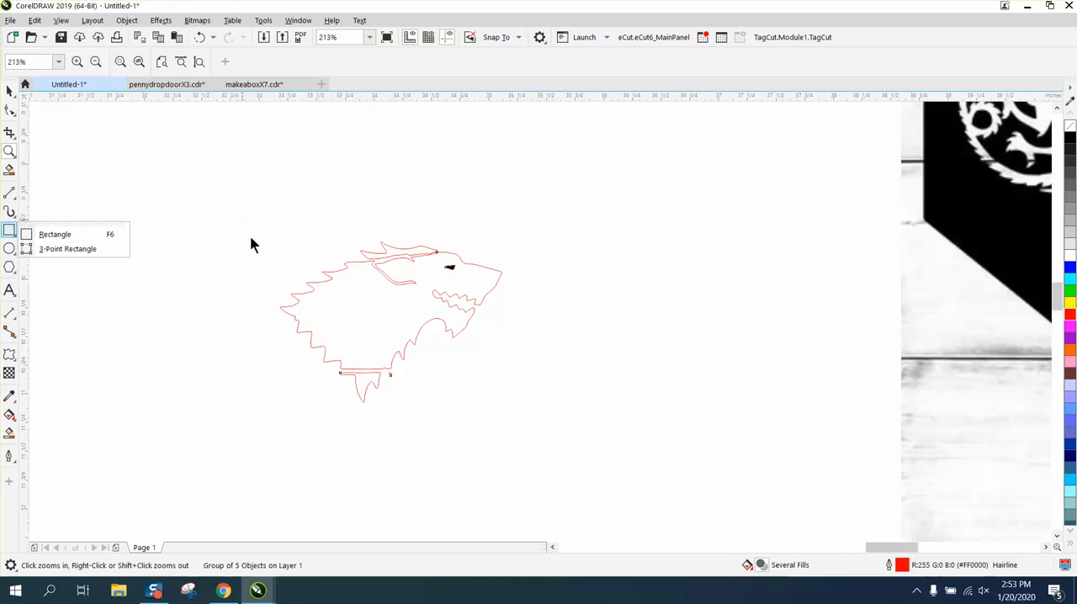
click(8, 229)
drag(168, 206, 630, 460)
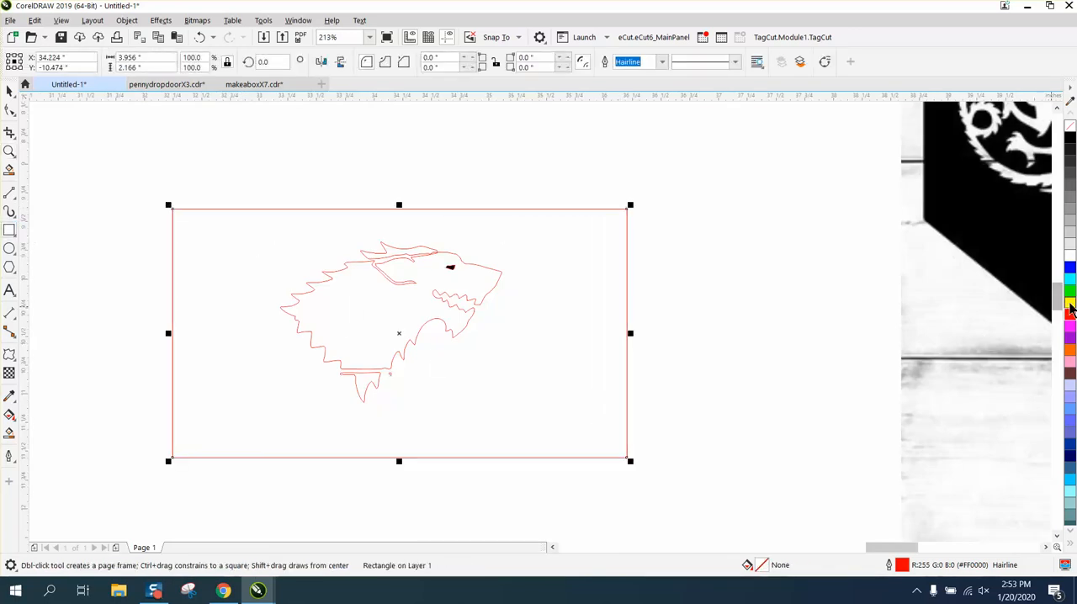
click(1070, 301)
Step: Send the yellow rectangle behind the traced wolf
click(92, 21)
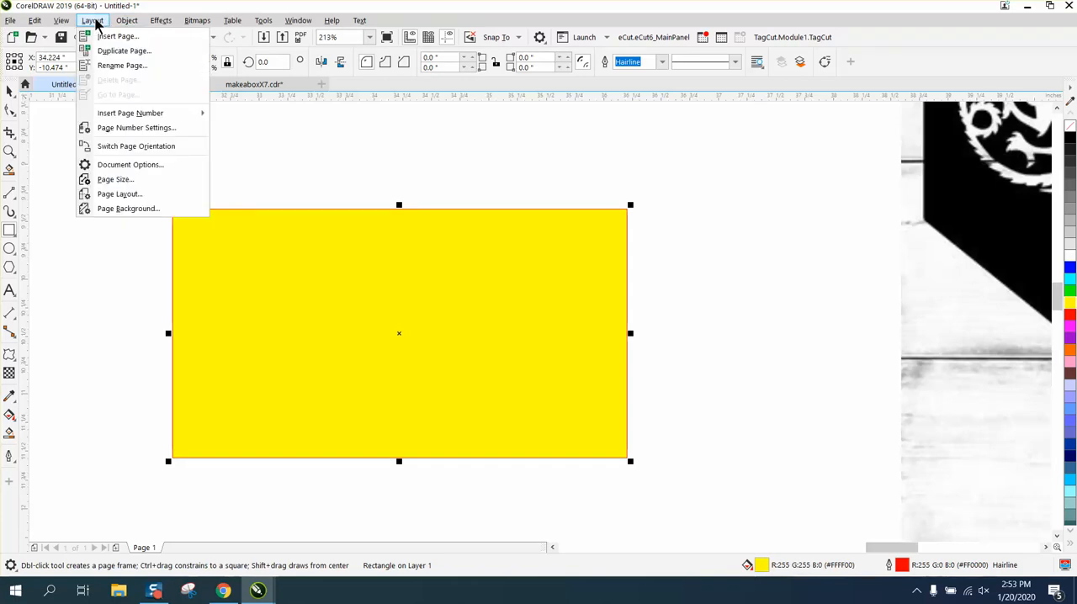
mouse_move(126, 22)
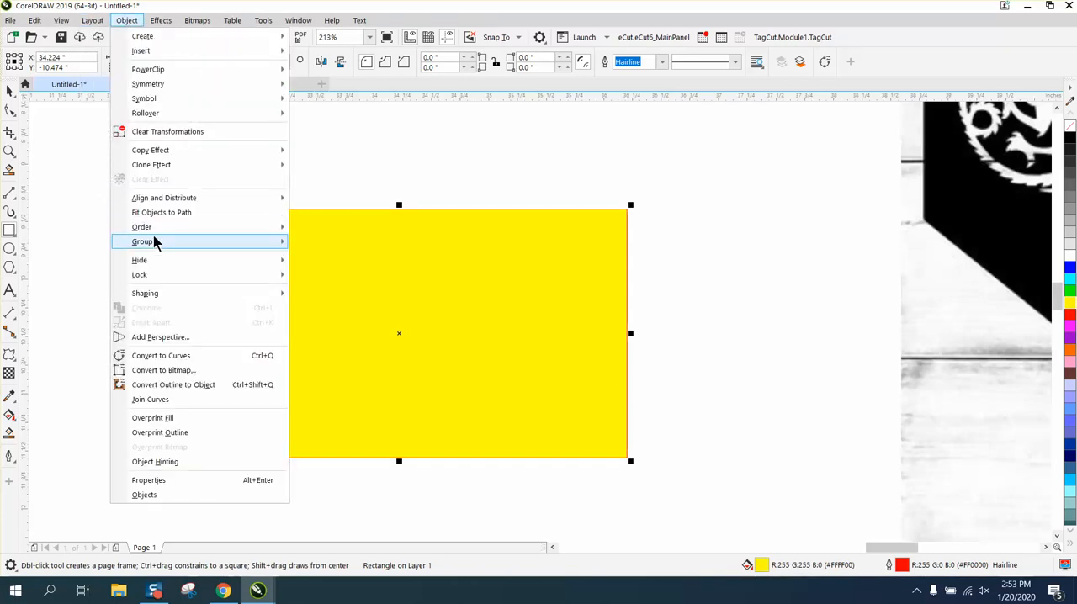
mouse_move(153, 229)
click(335, 243)
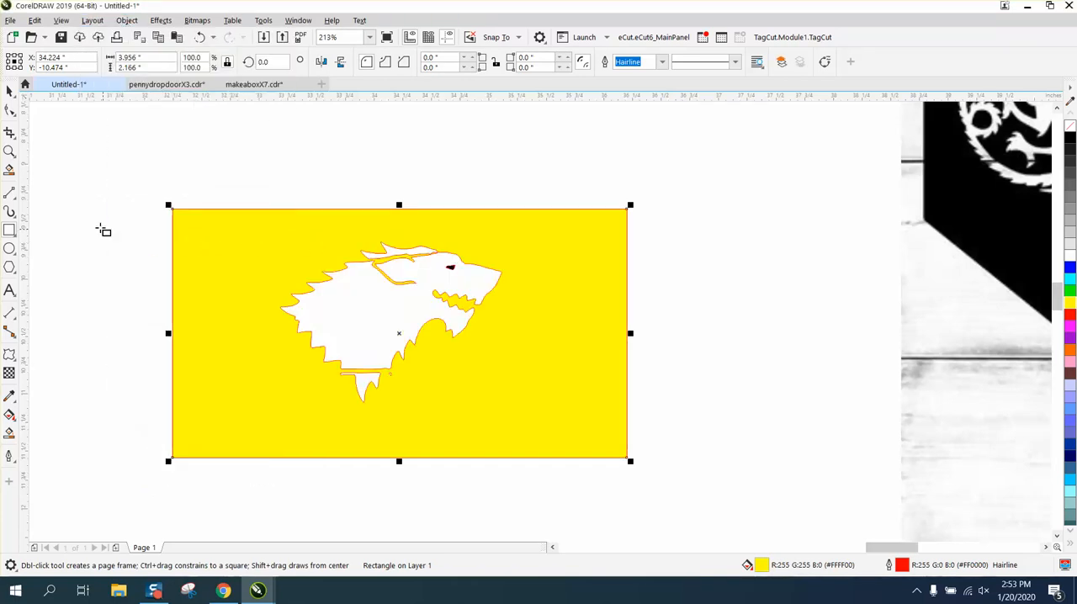
Step: Ungroup all objects of the traced wolf
click(9, 91)
click(40, 120)
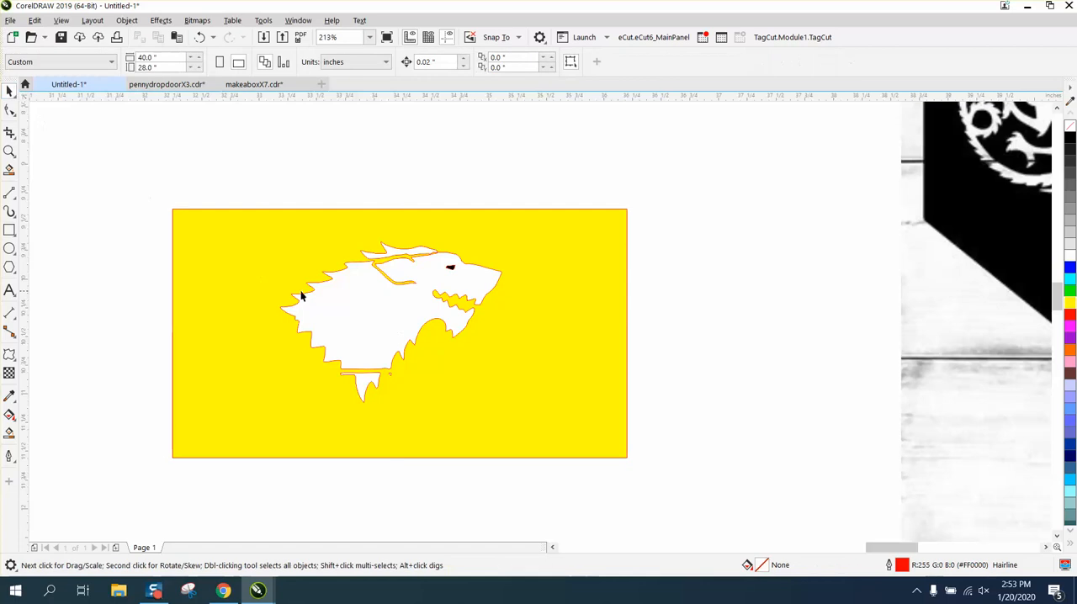
click(350, 298)
click(127, 21)
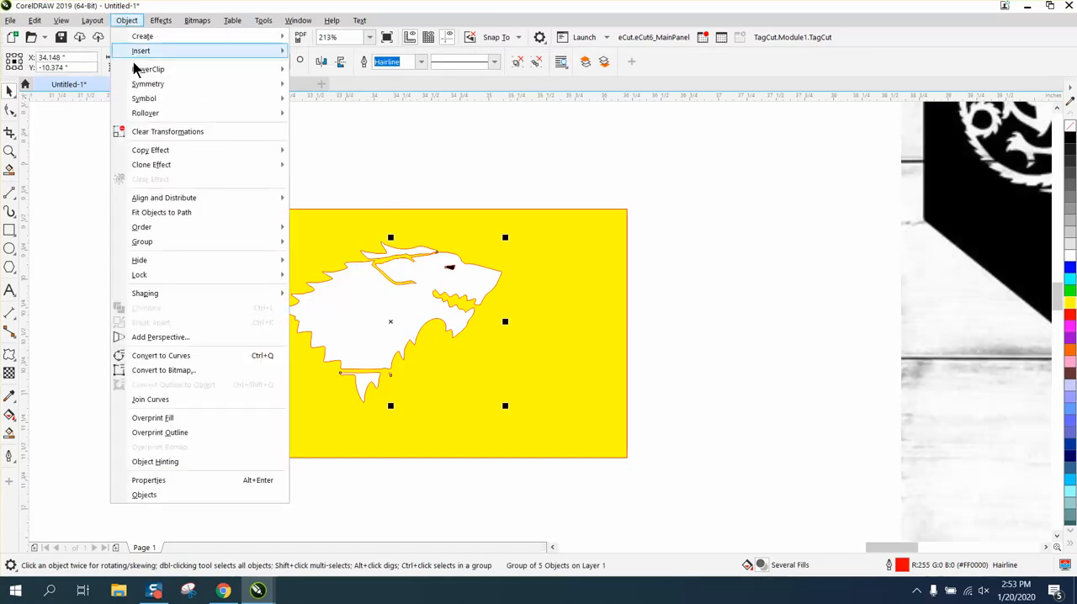
mouse_move(153, 239)
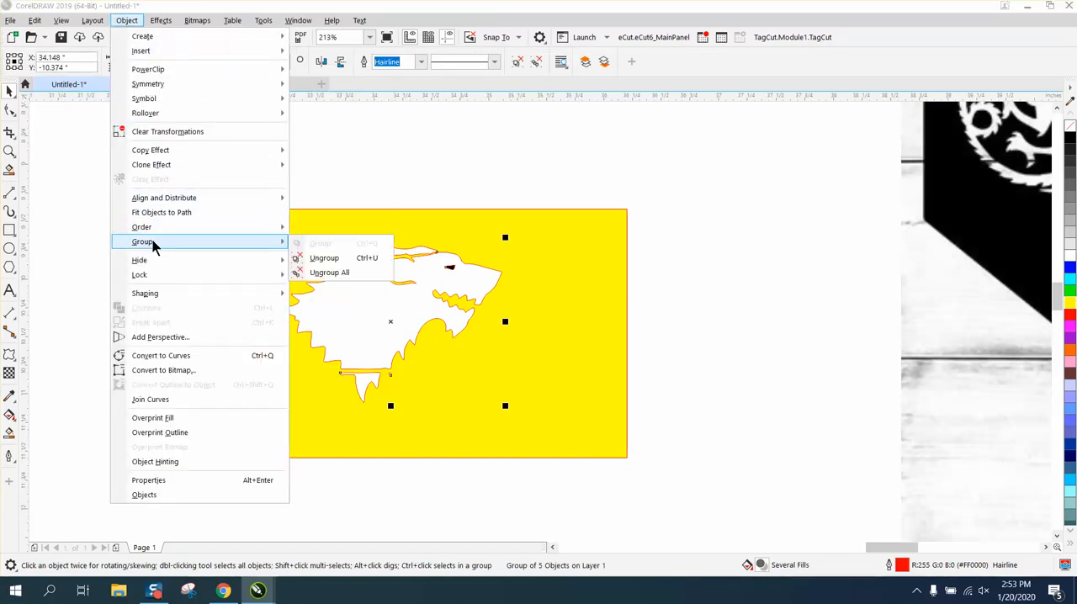
click(310, 269)
click(309, 176)
Step: Undo a trial deletion of the traced wolf's main body shape and remove its fill instead
click(355, 296)
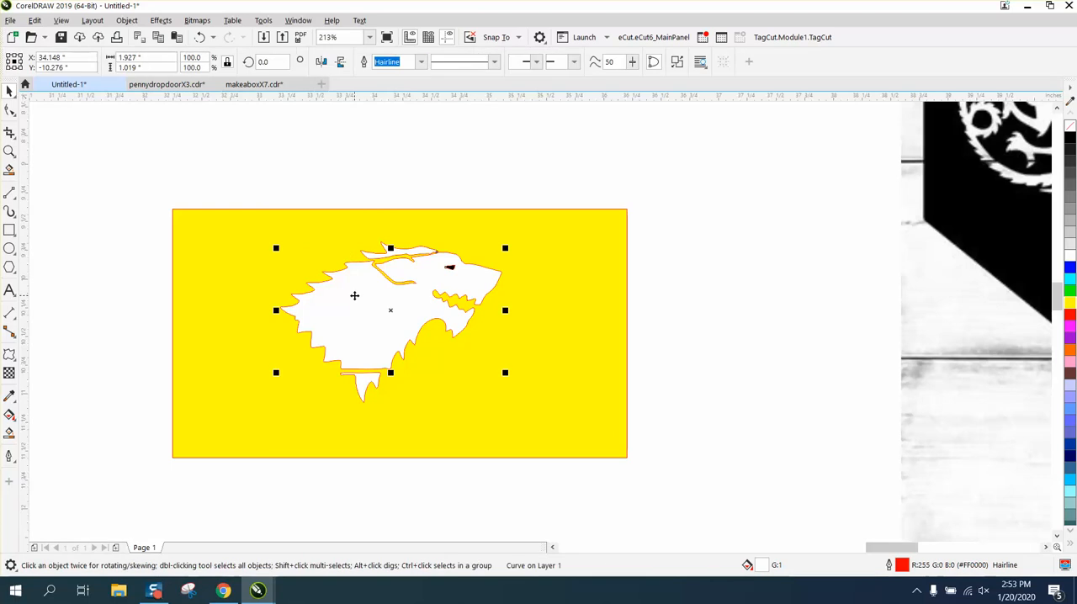
key(Delete)
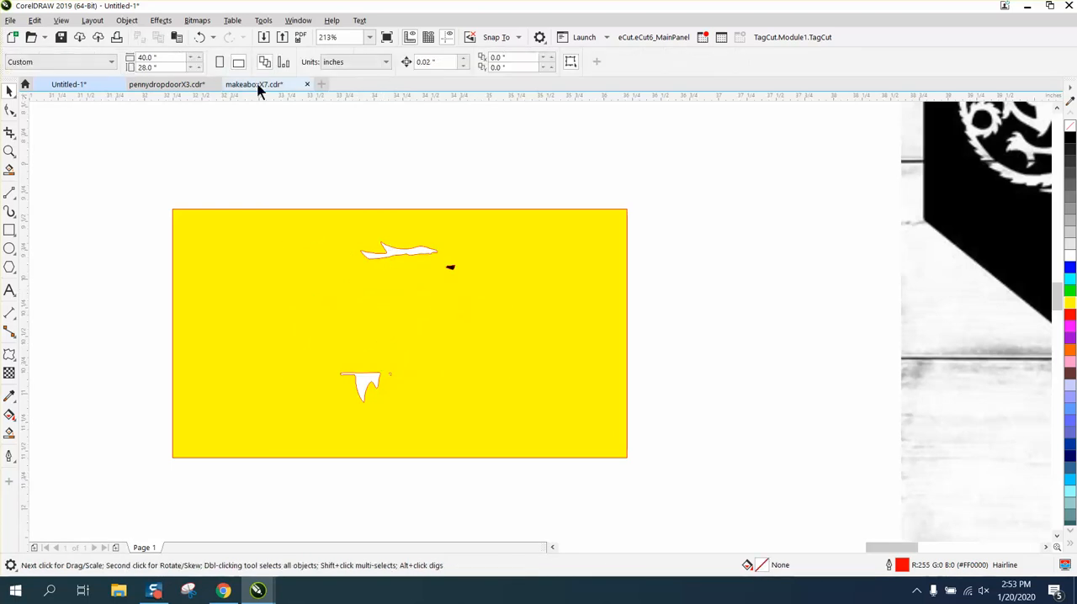
click(201, 38)
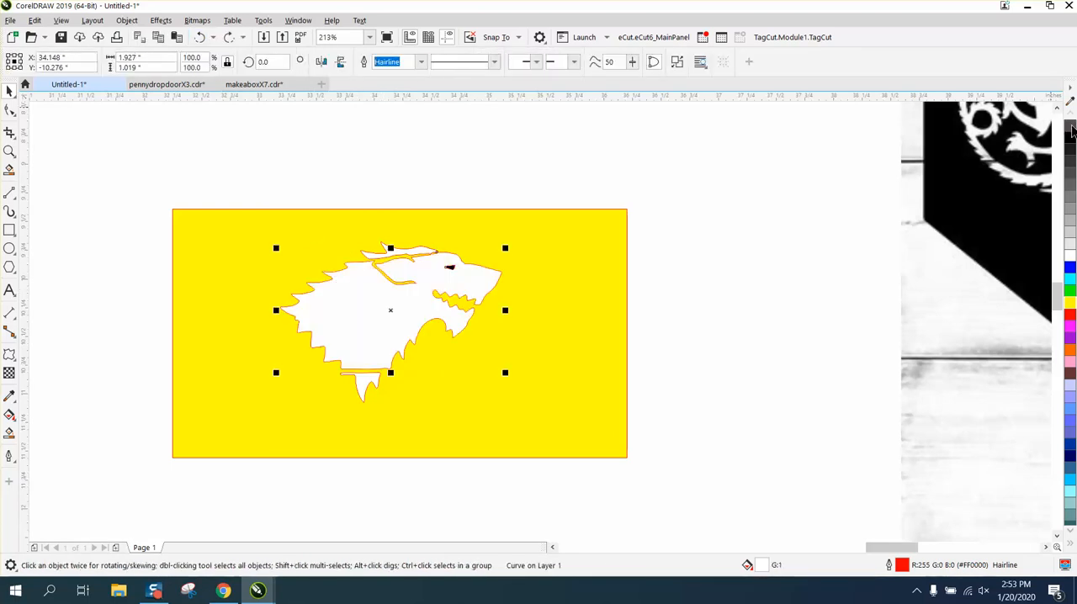
click(1070, 126)
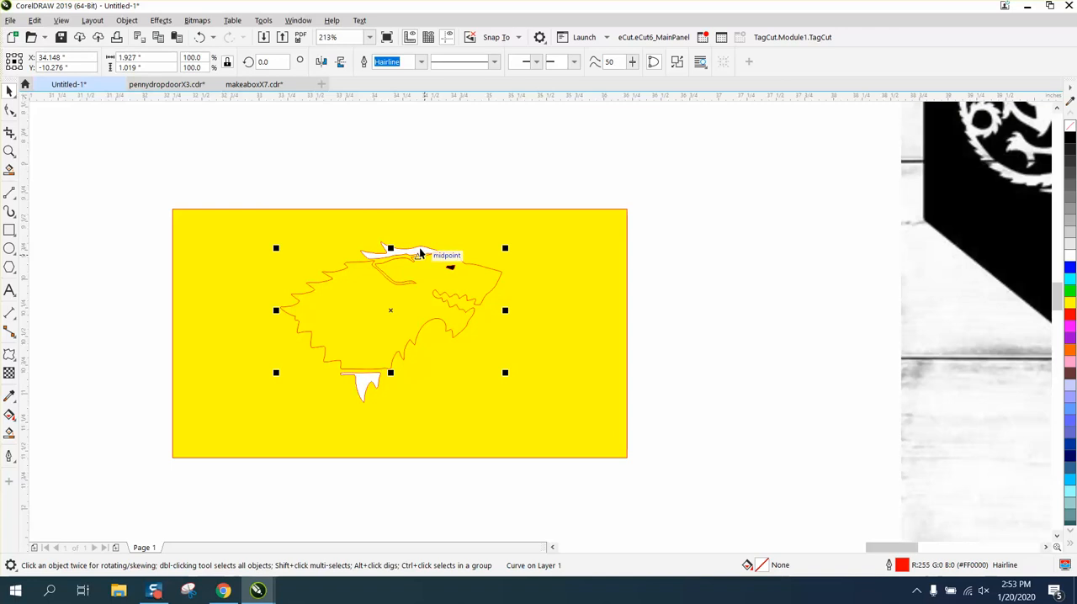
click(401, 191)
Step: Remove the white fill from the upper mane piece and the pointed neck piece, keeping both in place
click(415, 250)
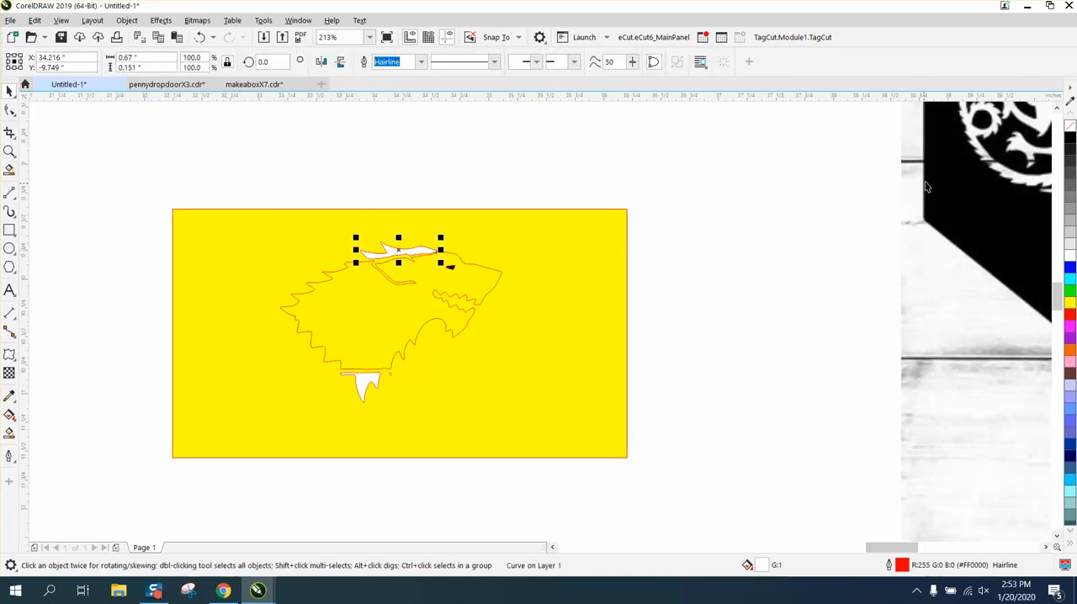
click(1070, 126)
click(363, 384)
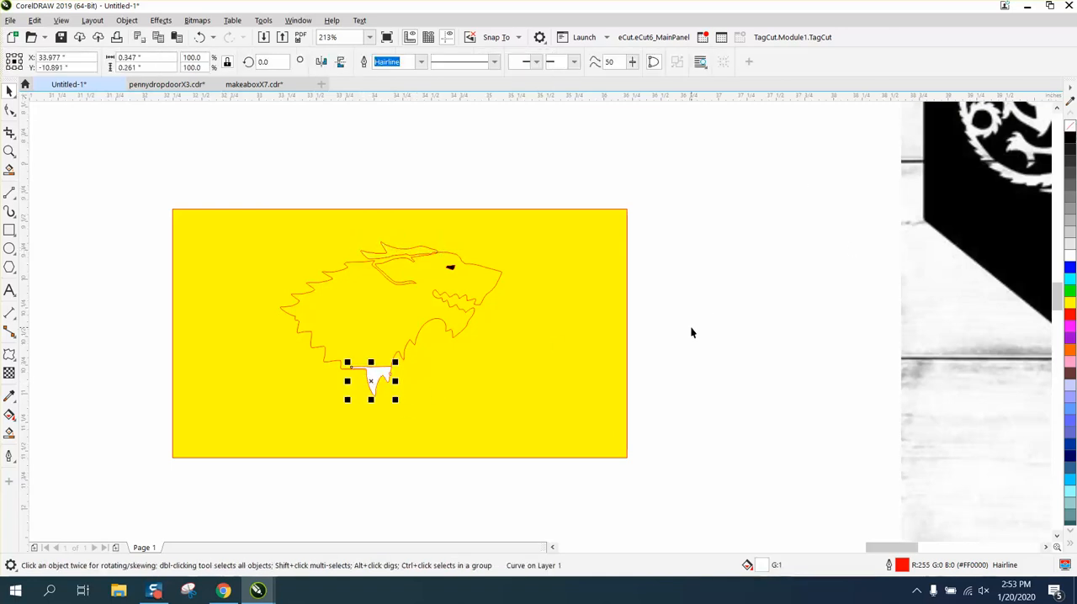
click(712, 247)
click(366, 384)
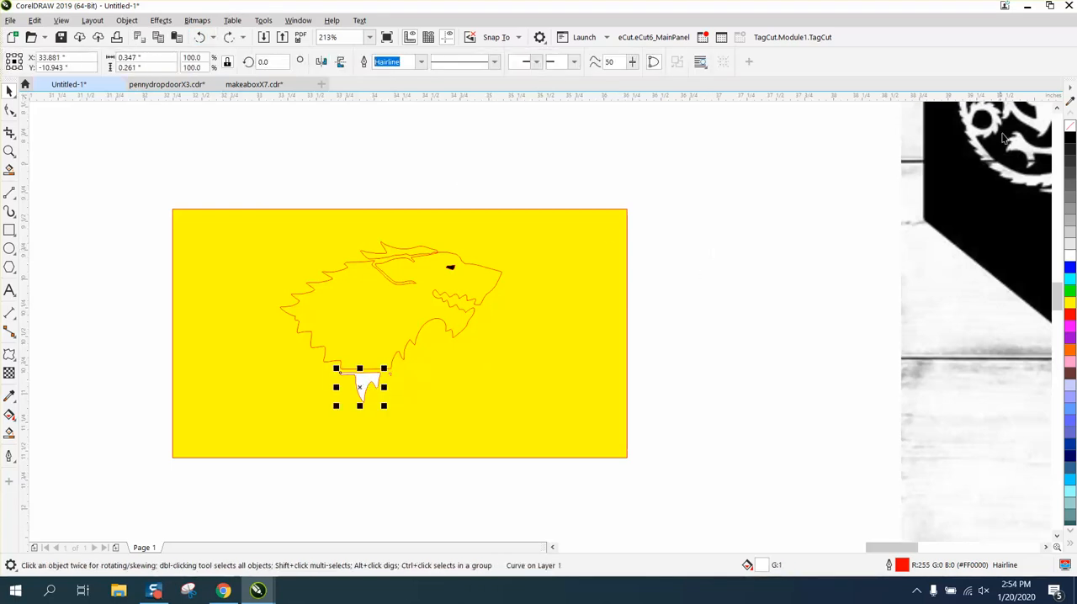
click(1069, 128)
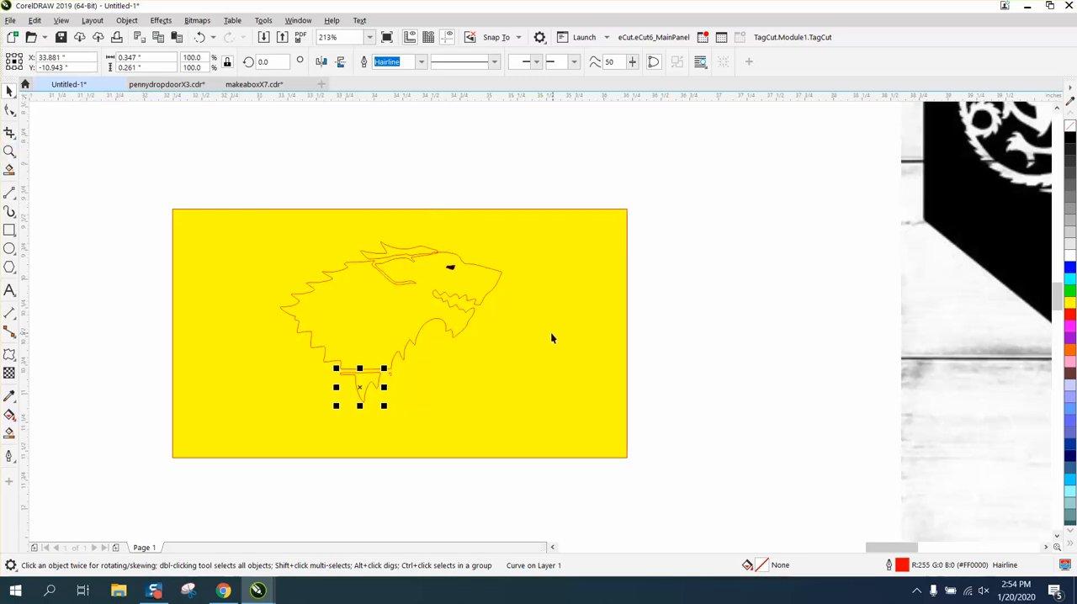
Step: Remove the black fill from the wolf's eye shape
click(8, 152)
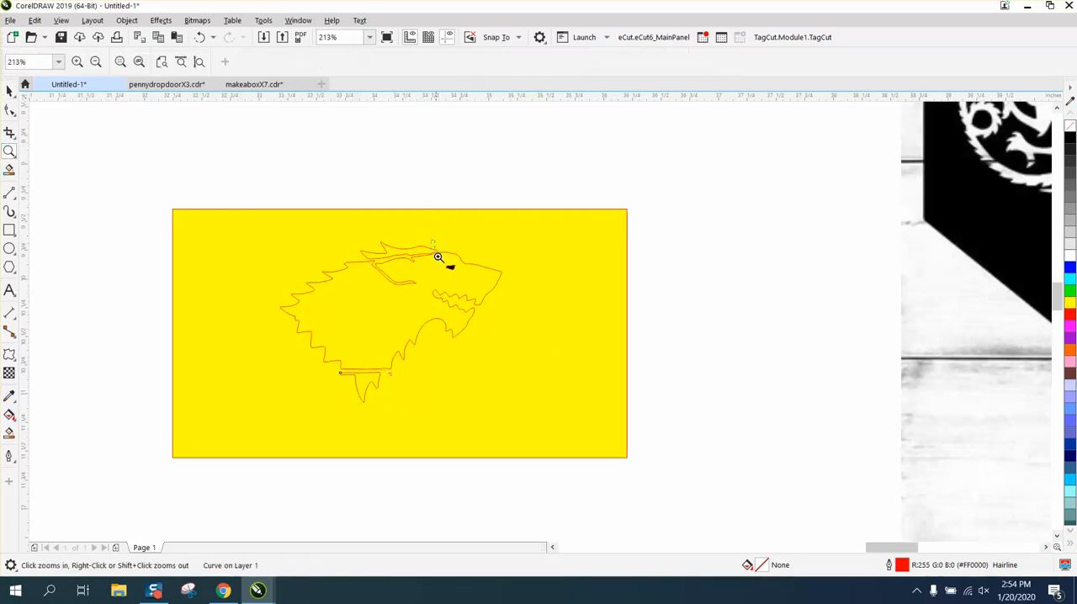
drag(439, 255, 543, 314)
click(9, 91)
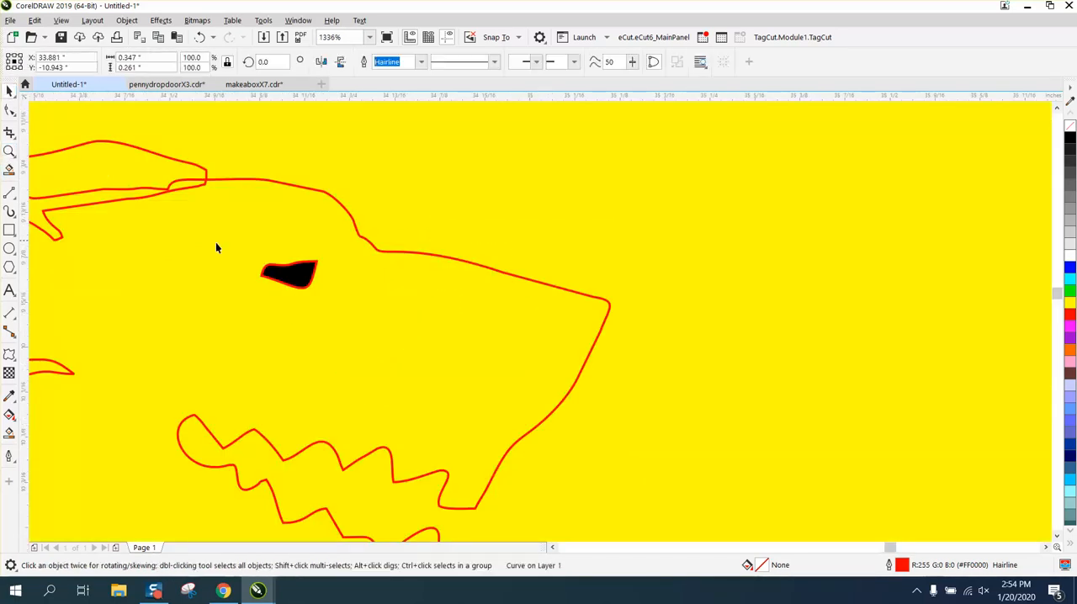
click(298, 280)
click(1069, 126)
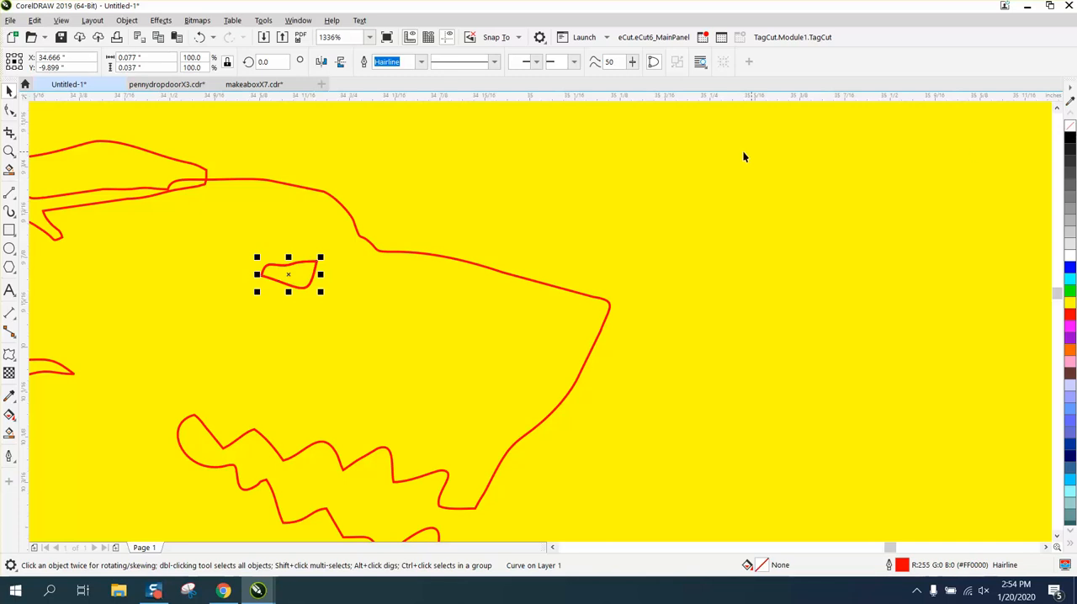
Step: Delete the tiny stray white shape beside the neck piece by removing all its nodes
scroll(744, 156, down, 4)
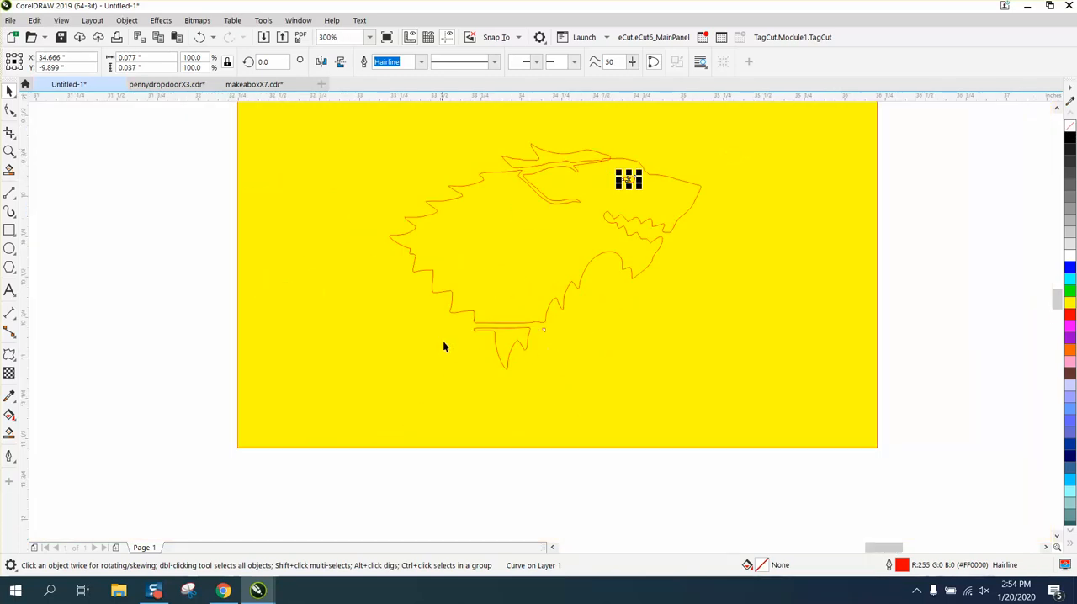
click(9, 153)
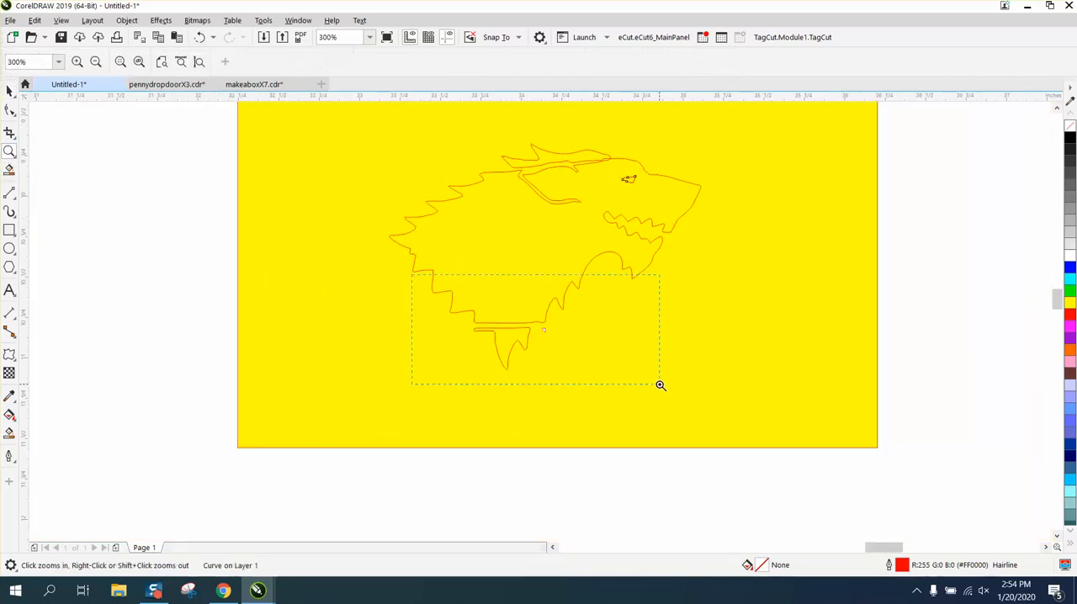
drag(660, 385, 660, 385)
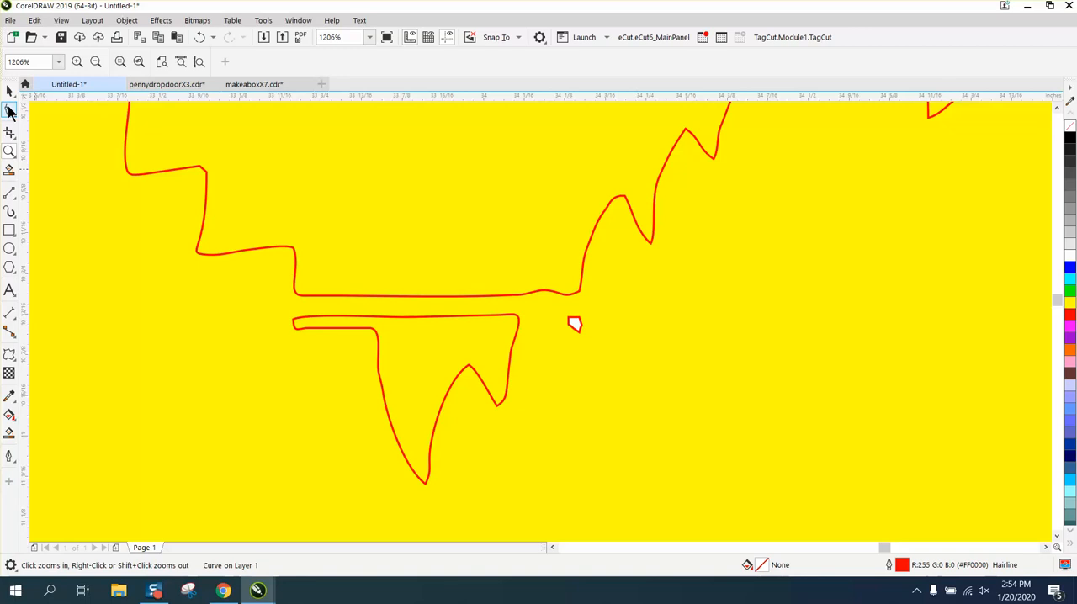
click(9, 110)
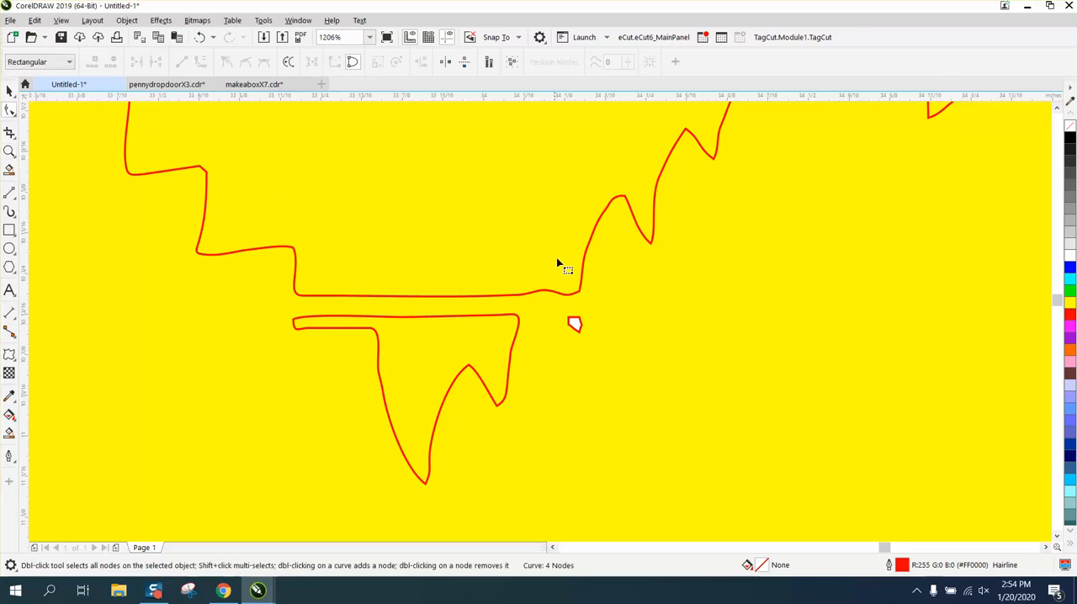
click(572, 328)
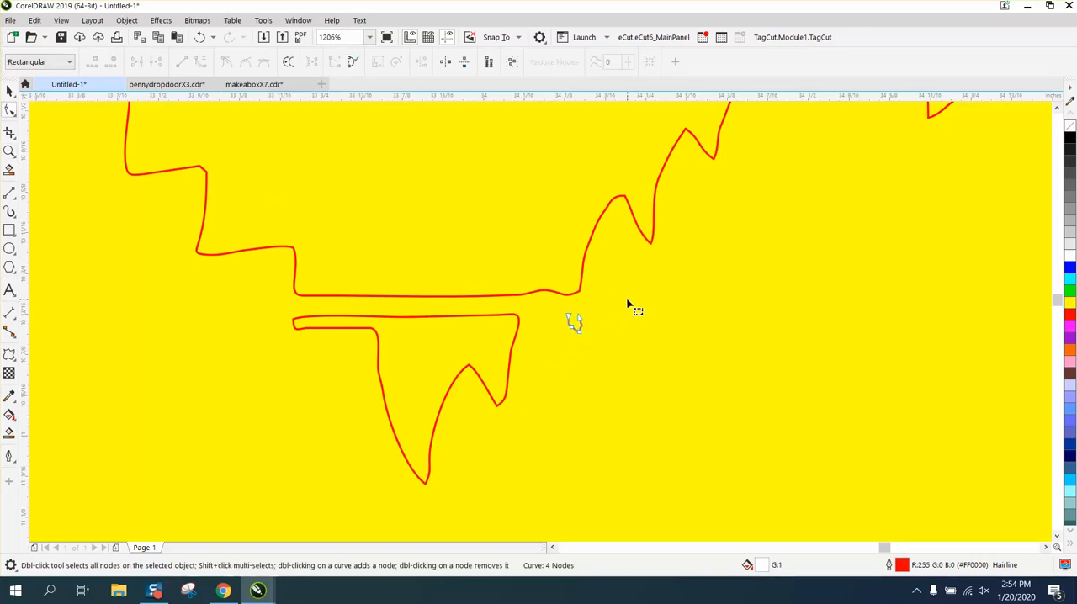
drag(610, 304, 549, 348)
key(Delete)
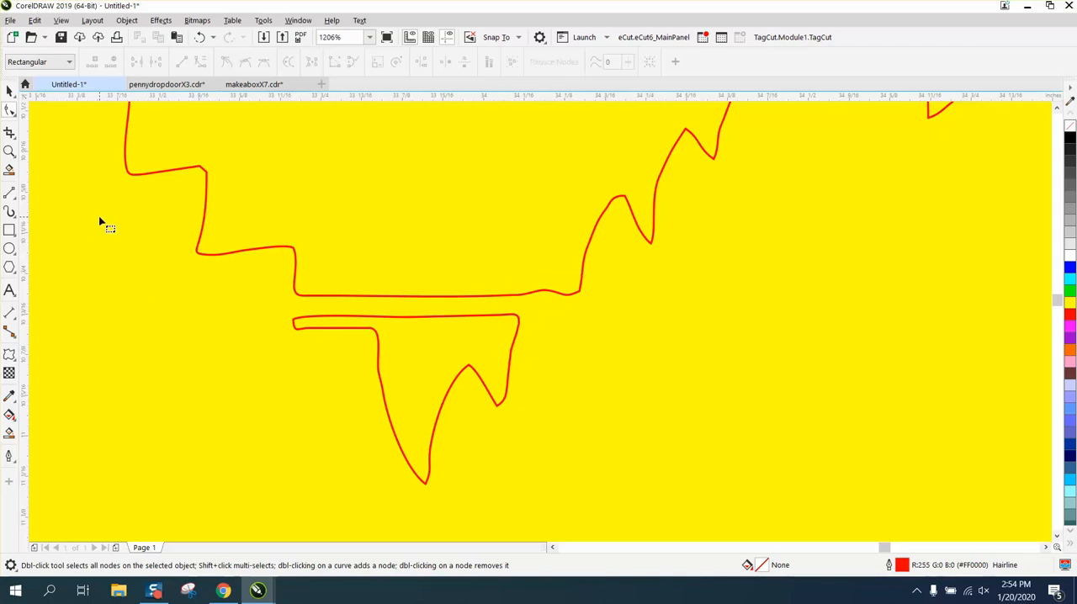
Step: Move the body outline's lower edge nodes down to overlap the pointed neck piece, aligning the end corners with it
click(319, 297)
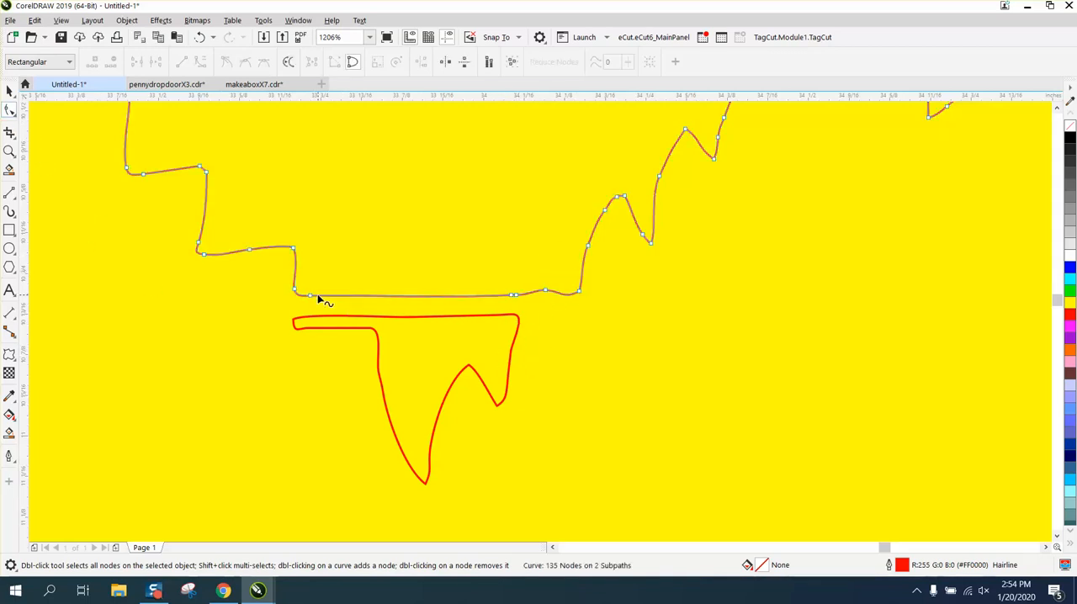
drag(377, 311, 601, 322)
drag(514, 295, 513, 328)
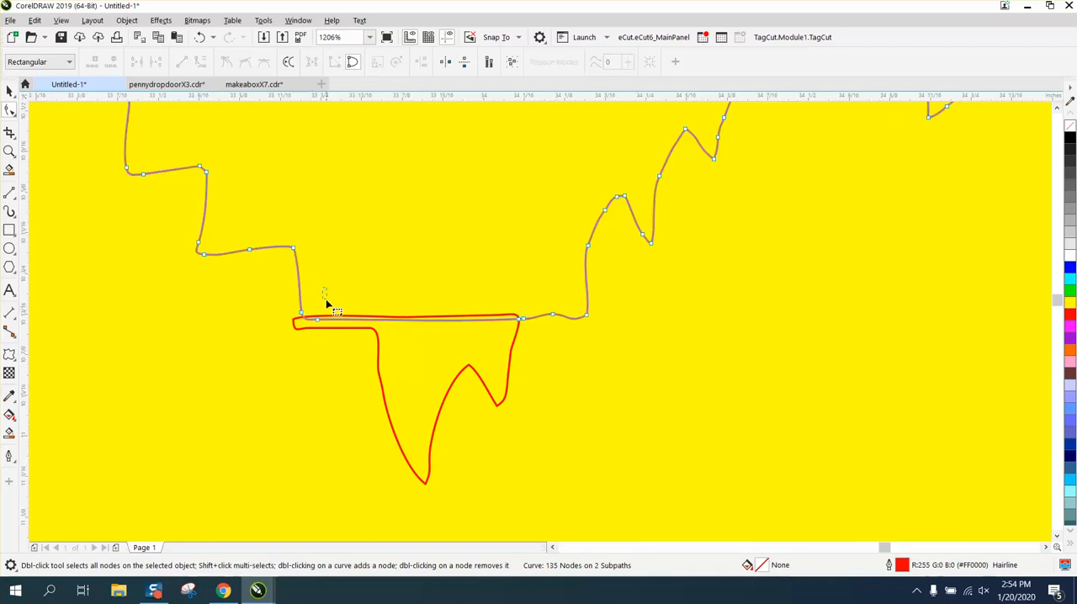
drag(304, 314, 293, 322)
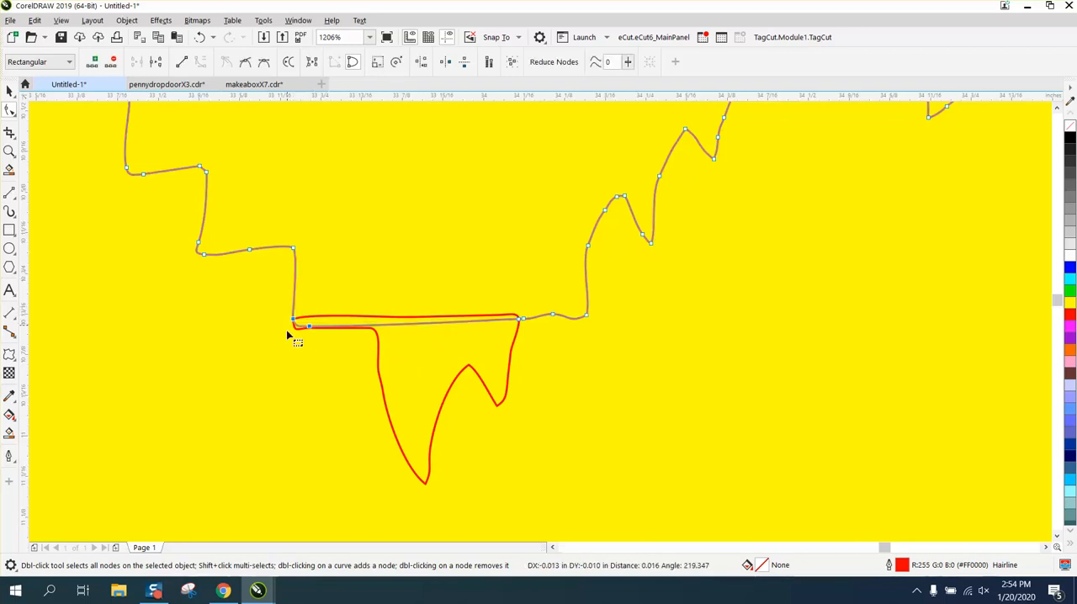
Step: Delete the overlapping segments between the body and the pointed neck piece with Virtual Segment Delete so they form one shape
click(11, 136)
click(71, 166)
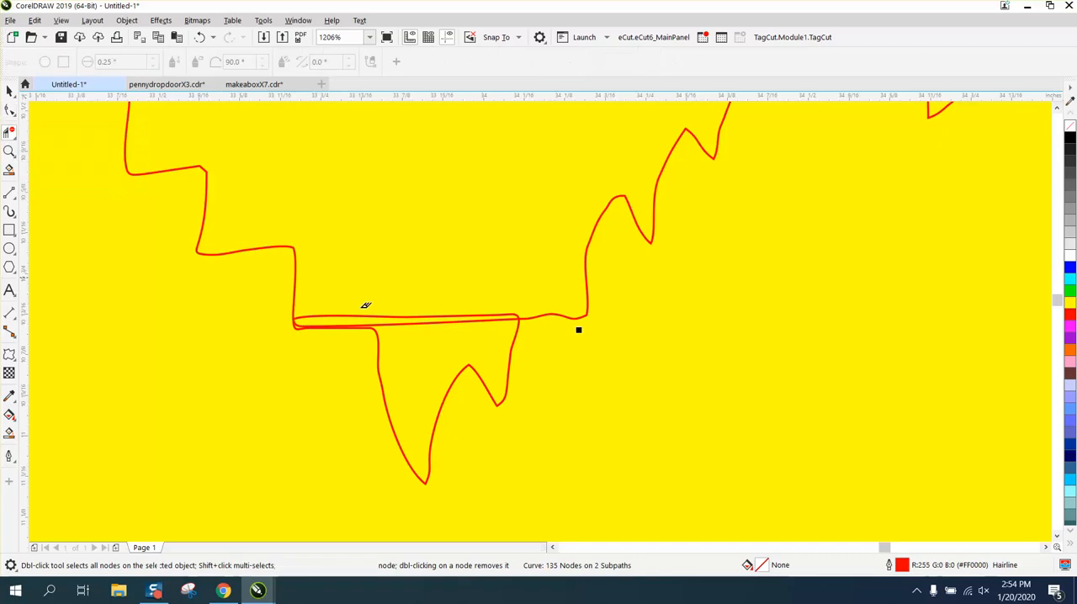
click(385, 316)
click(401, 324)
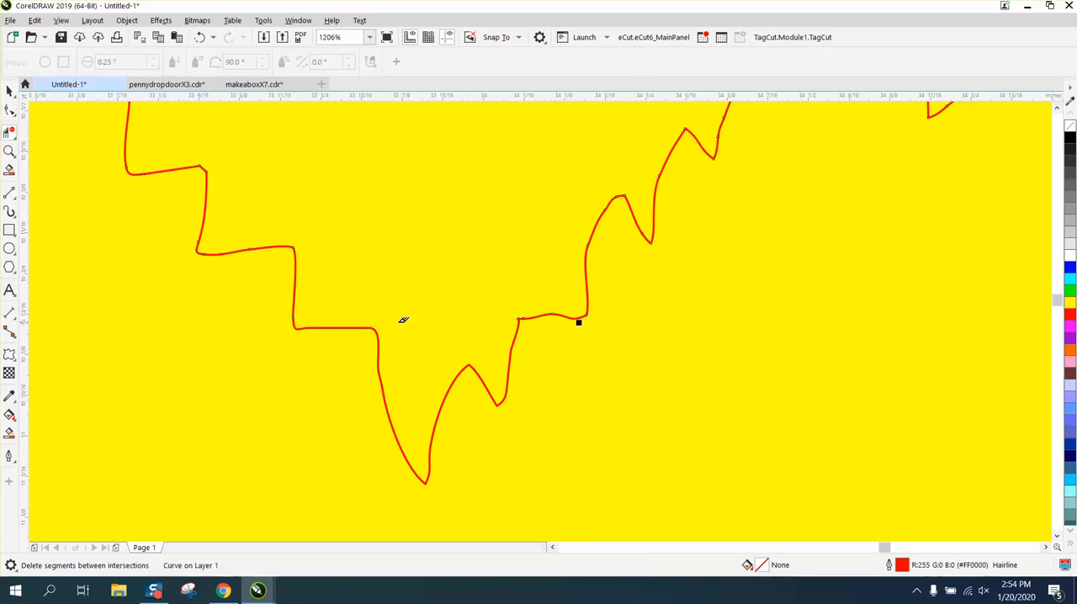
scroll(502, 341, down, 3)
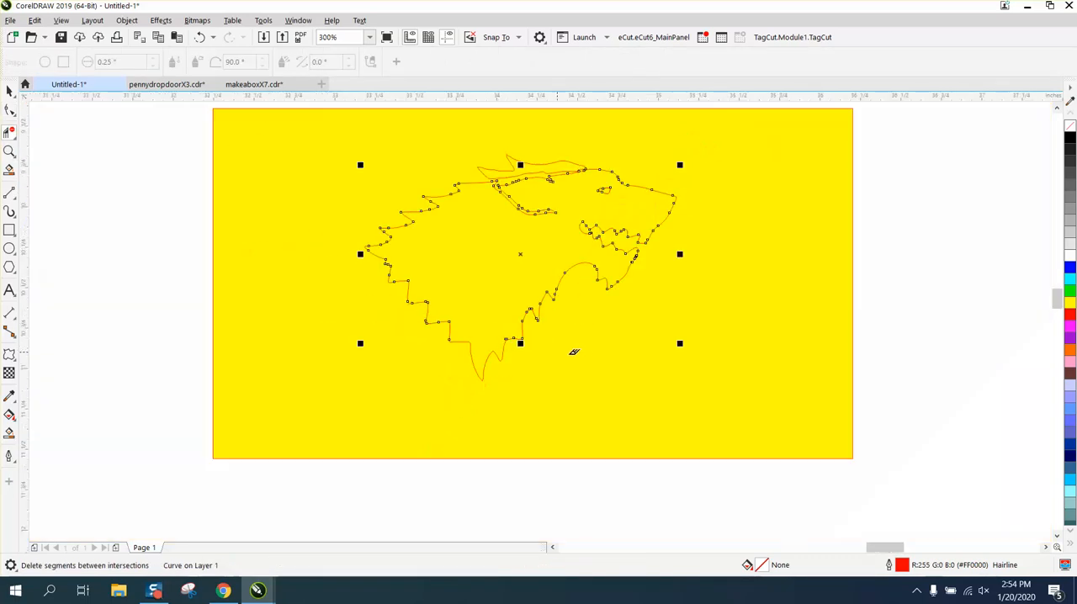
Step: Move the head outline's nodes above the ear and forehead up so the line overlaps the upper mane piece
click(10, 151)
click(612, 237)
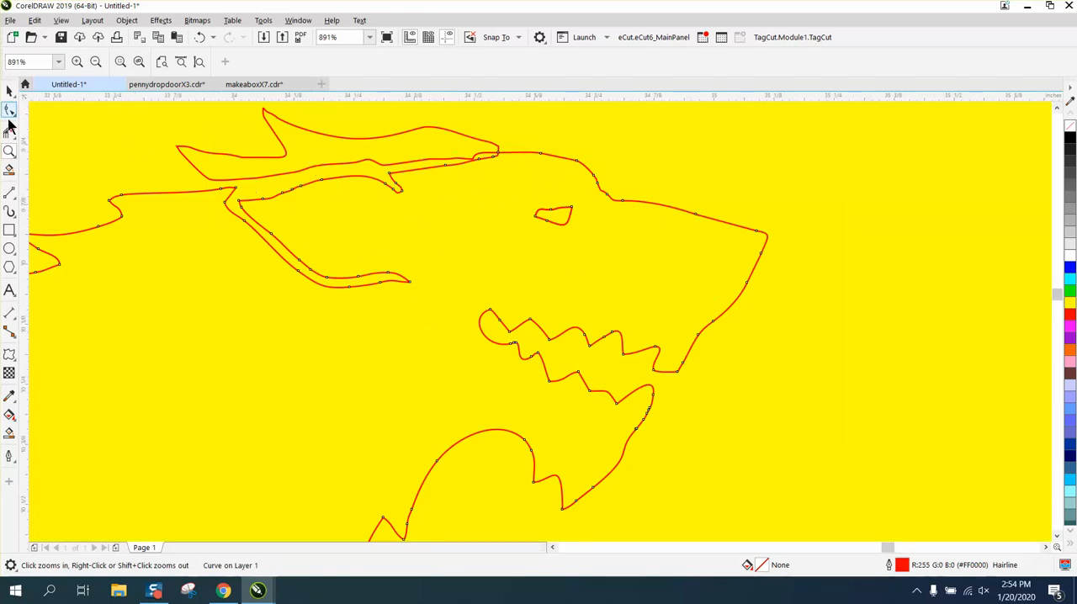
drag(376, 133, 699, 273)
scroll(202, 213, down, 2)
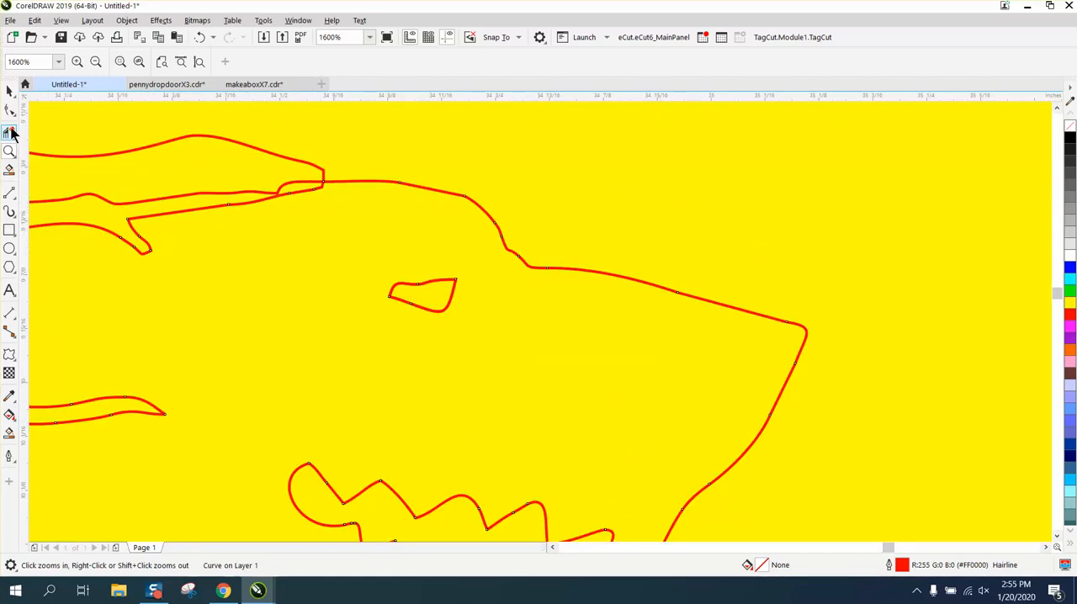
drag(476, 310, 476, 311)
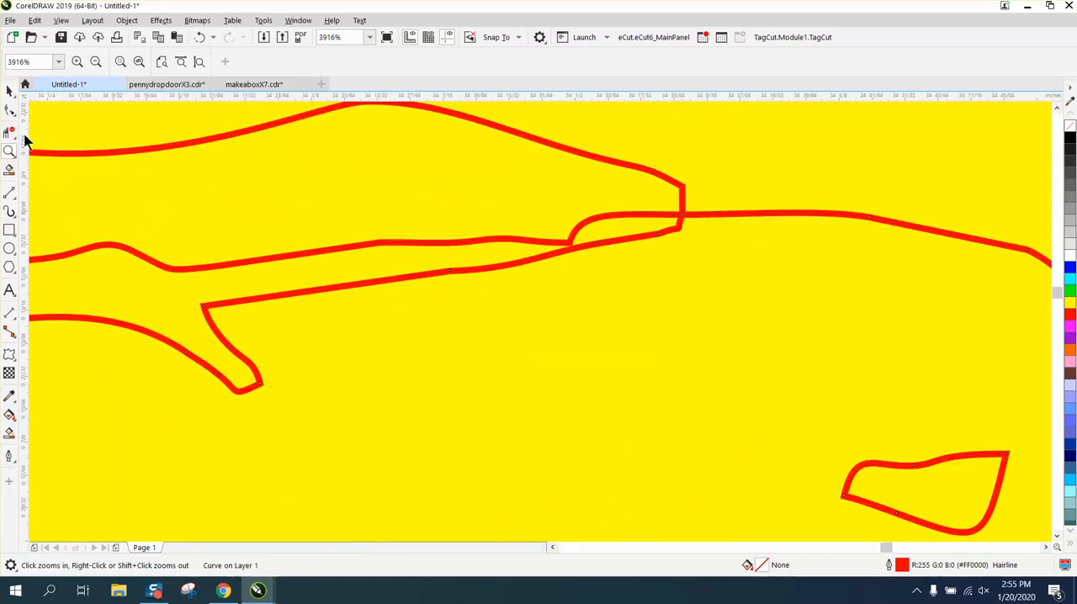
click(10, 110)
click(84, 114)
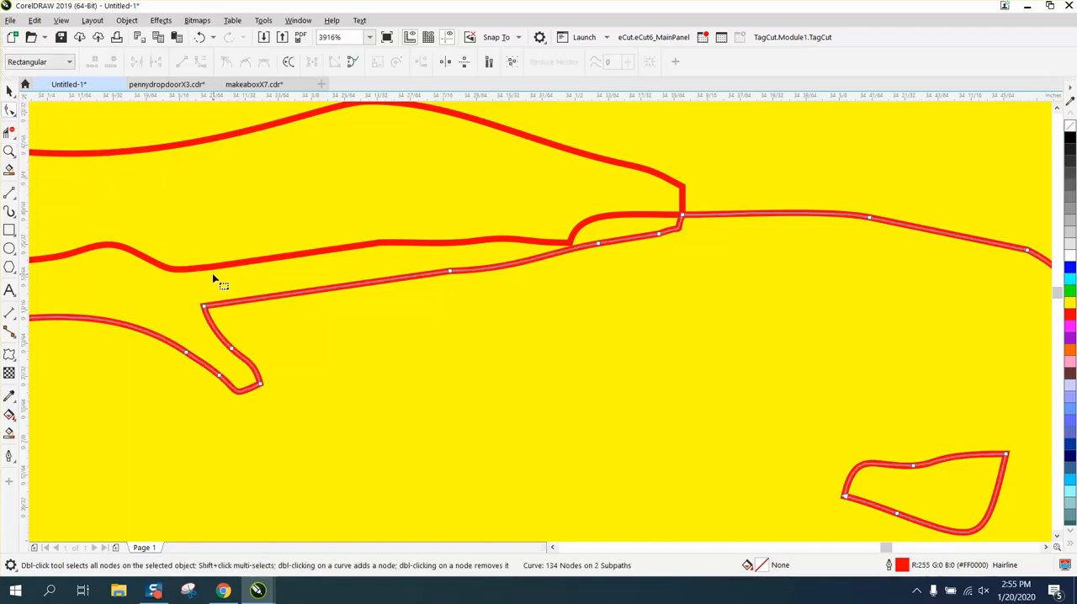
drag(205, 308, 186, 257)
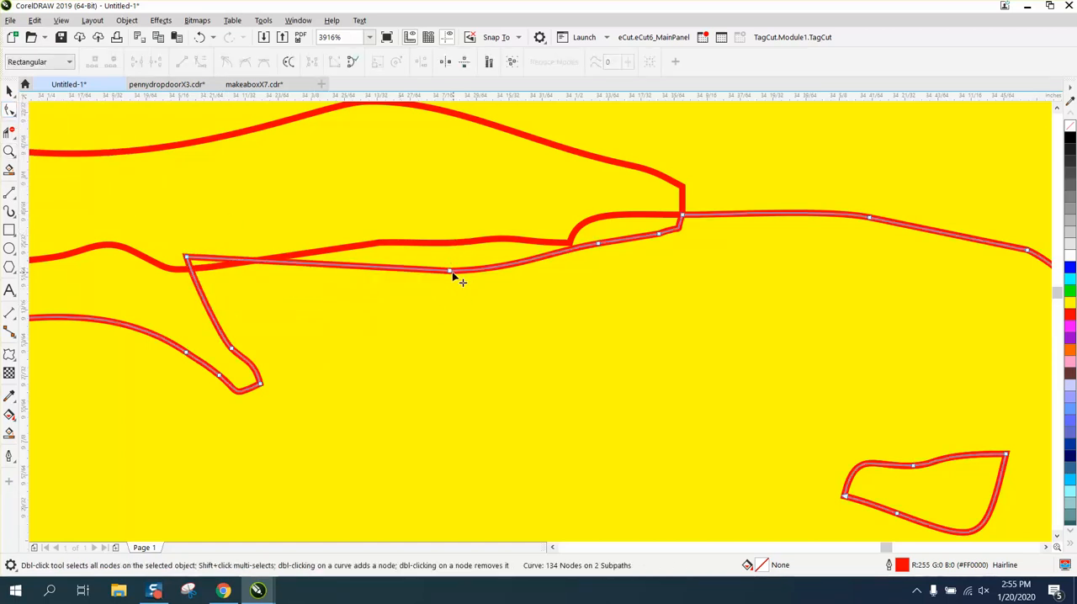
drag(452, 271, 443, 219)
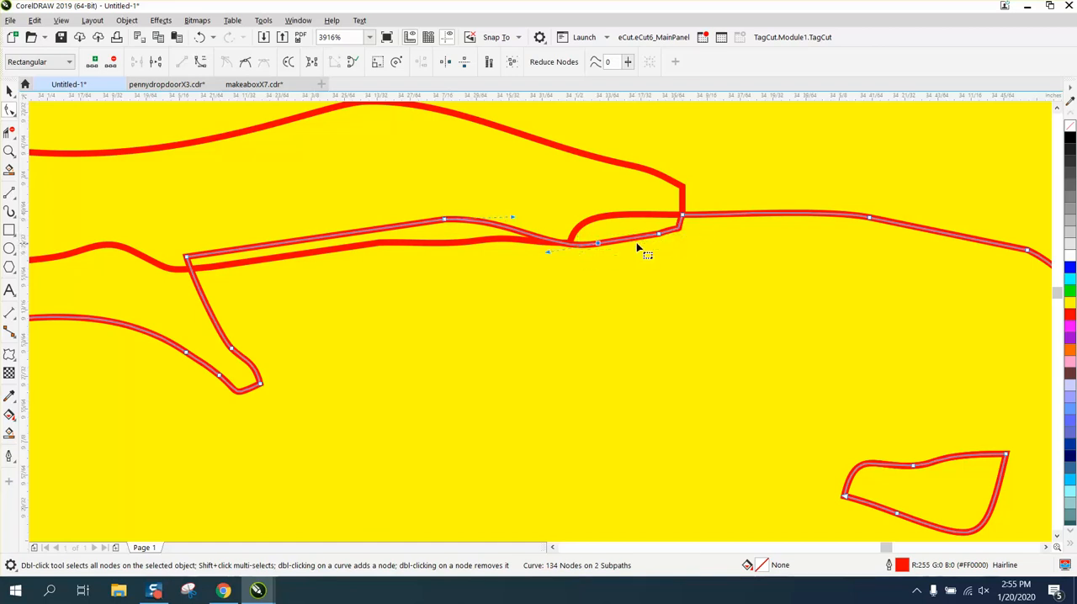
drag(661, 236, 607, 194)
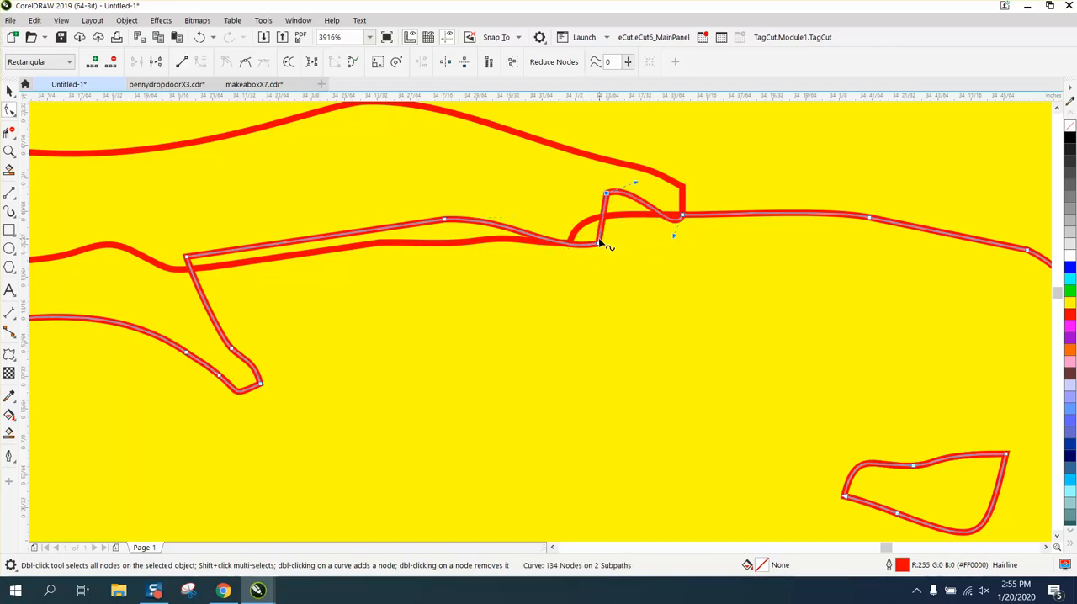
drag(598, 243, 562, 208)
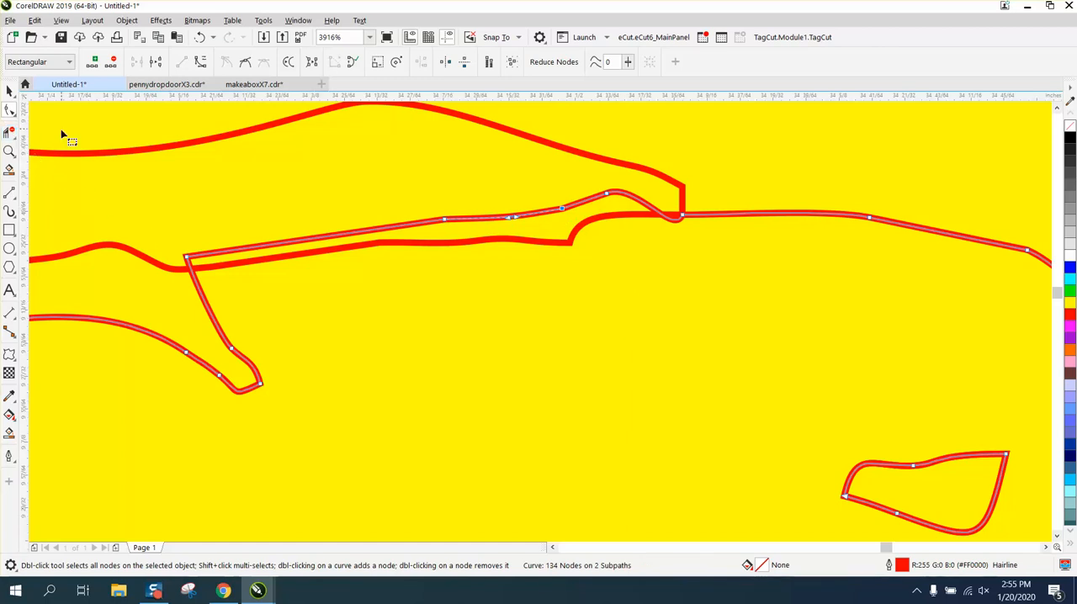
Step: Delete the overlapping segments between the head and upper mane piece, including the small curved stub at the forehead joint
click(12, 134)
drag(348, 195, 415, 295)
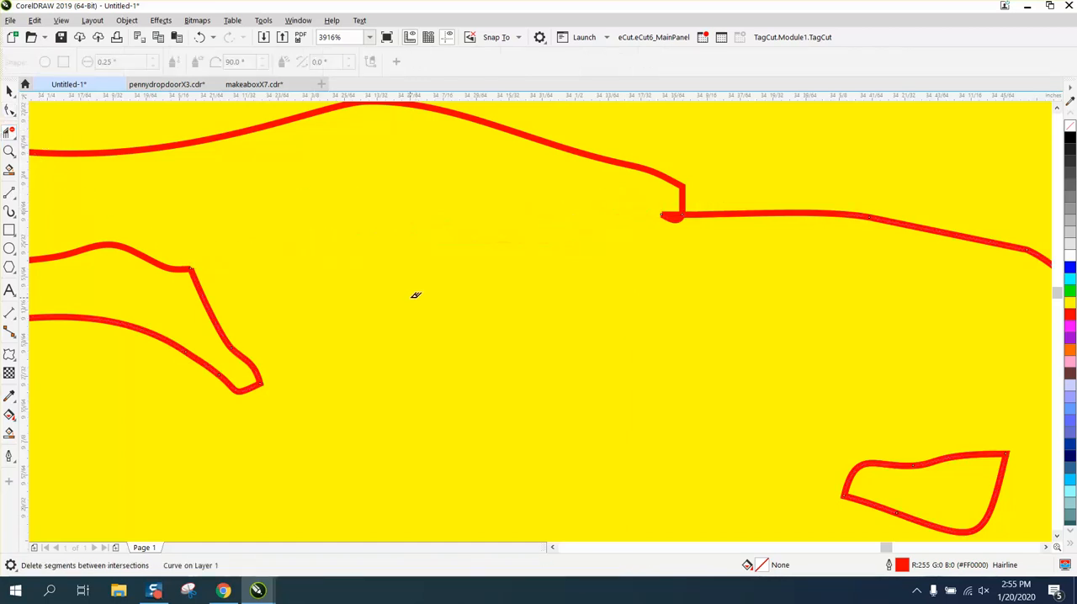
click(9, 151)
drag(609, 200, 783, 271)
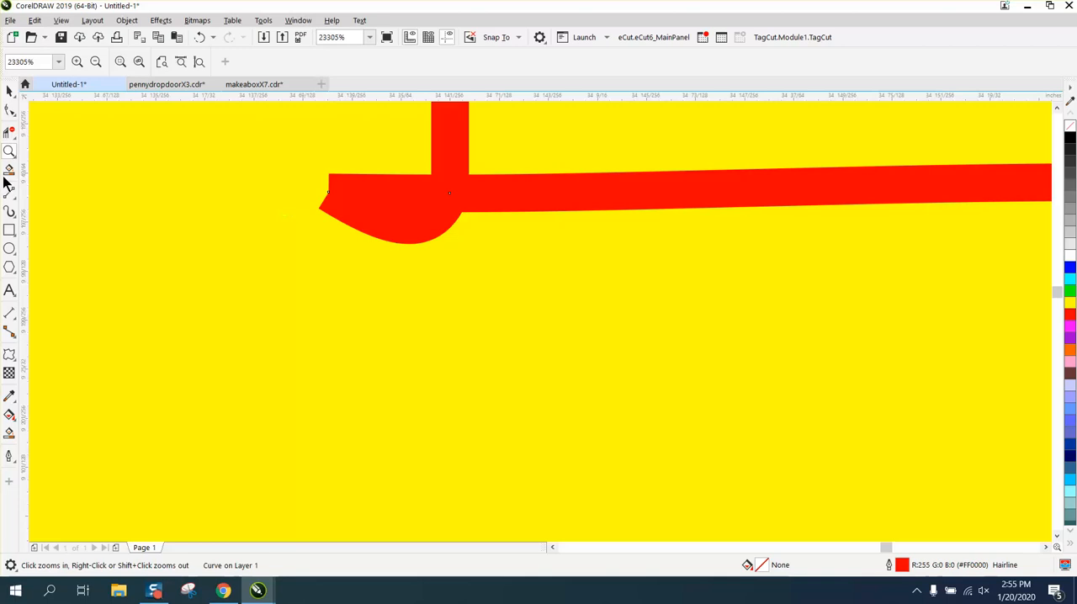
click(10, 112)
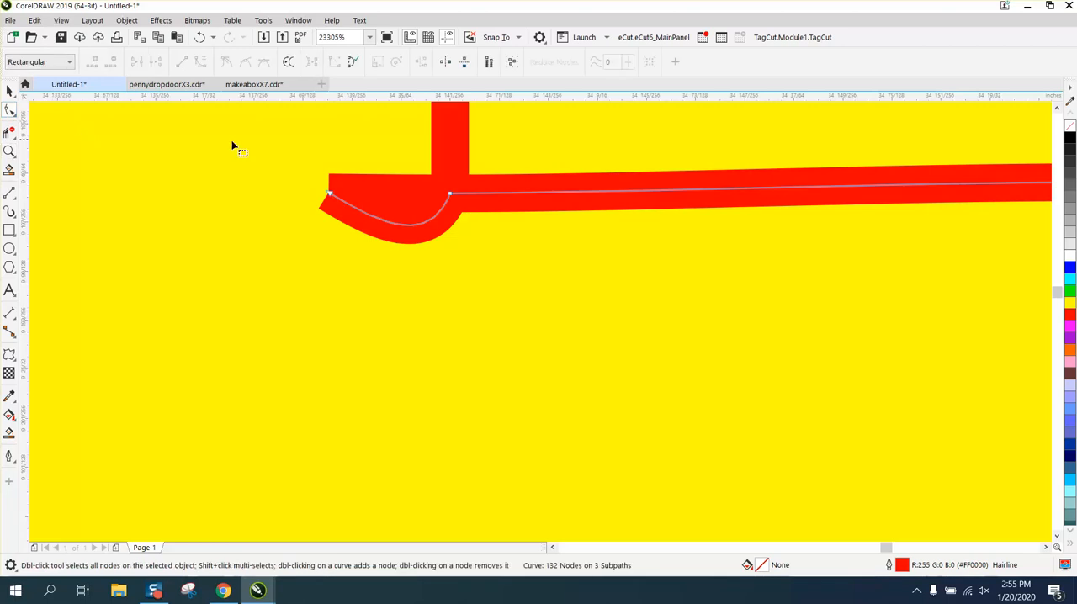
click(330, 195)
click(8, 132)
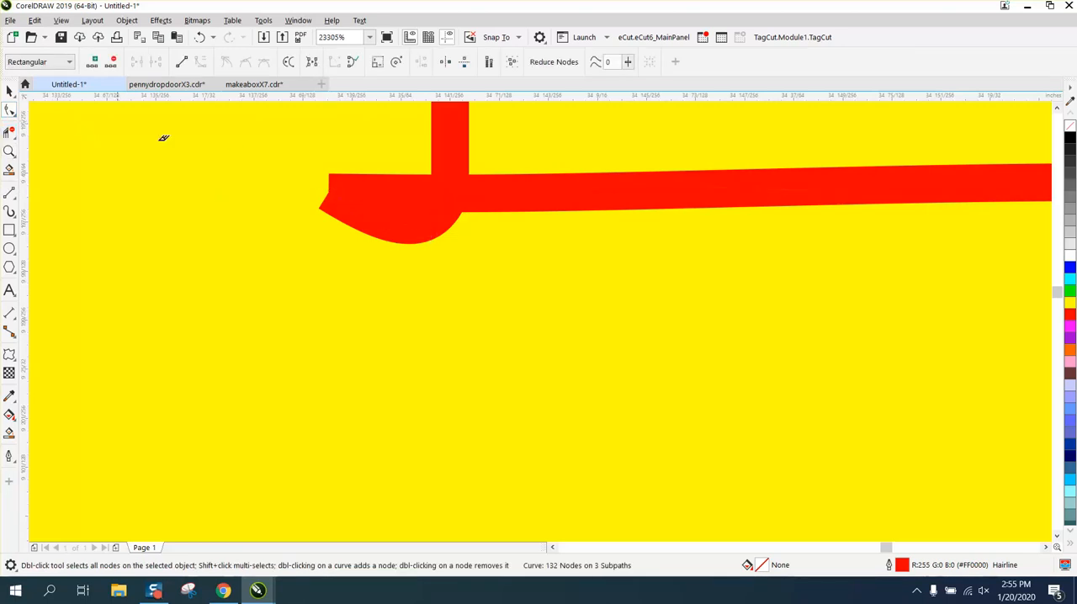
drag(348, 144, 397, 262)
scroll(458, 316, down, 1)
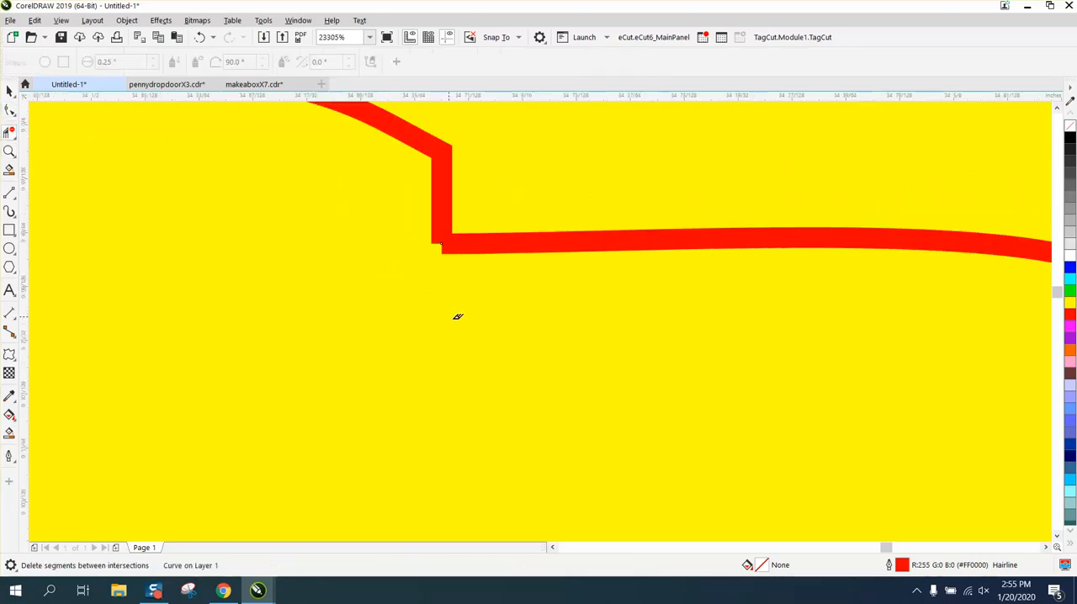
click(8, 152)
drag(415, 212, 541, 285)
scroll(511, 310, down, 4)
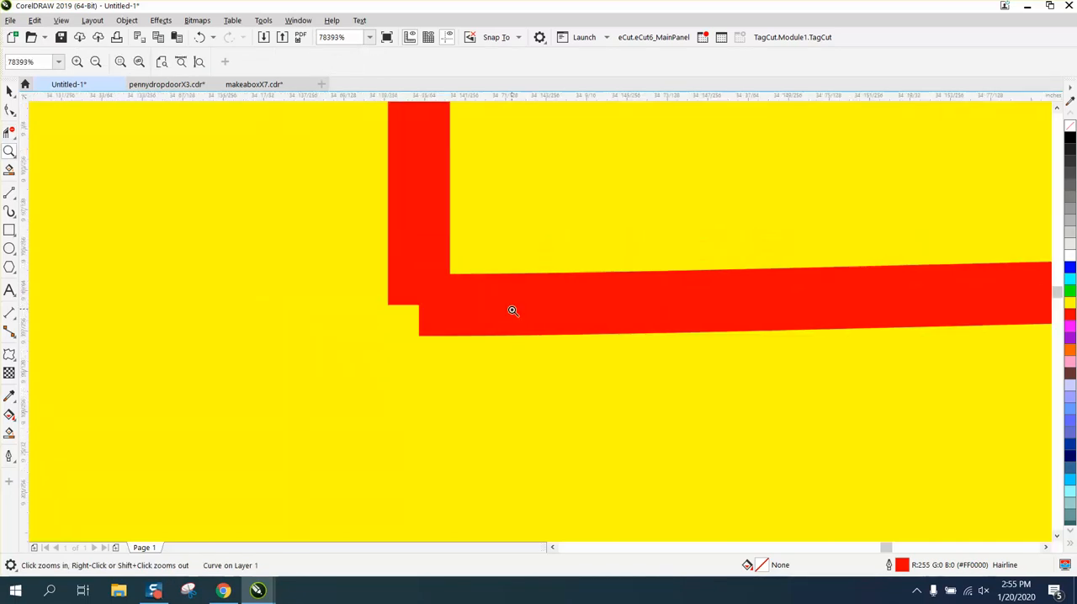
Step: Raise the back outline's two nodes behind the ear over the upper mane piece and delete the overlapping segments there
scroll(508, 314, down, 4)
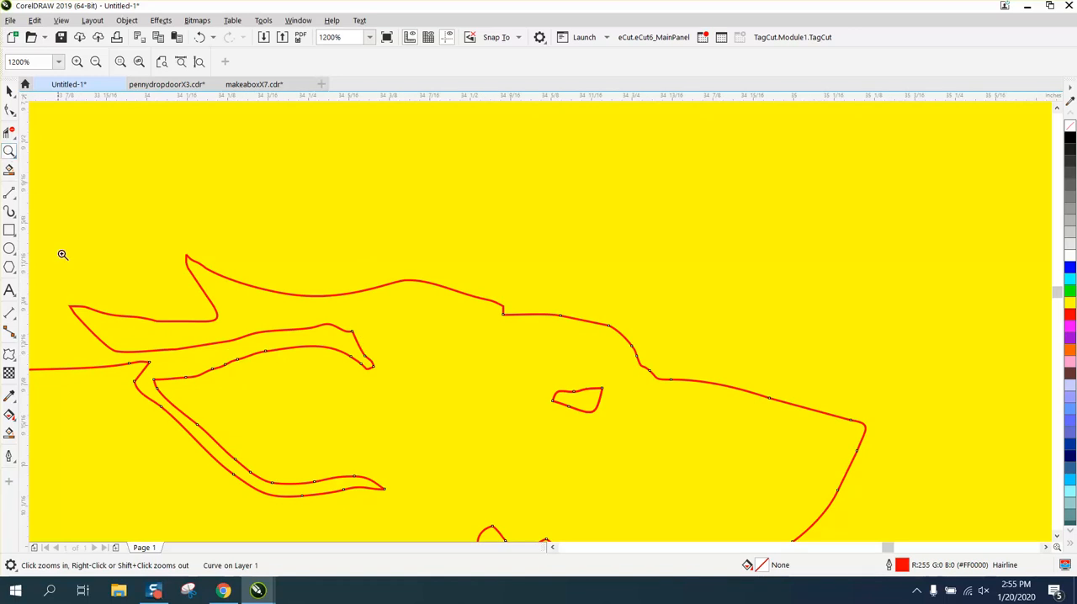
drag(300, 420, 301, 421)
click(9, 110)
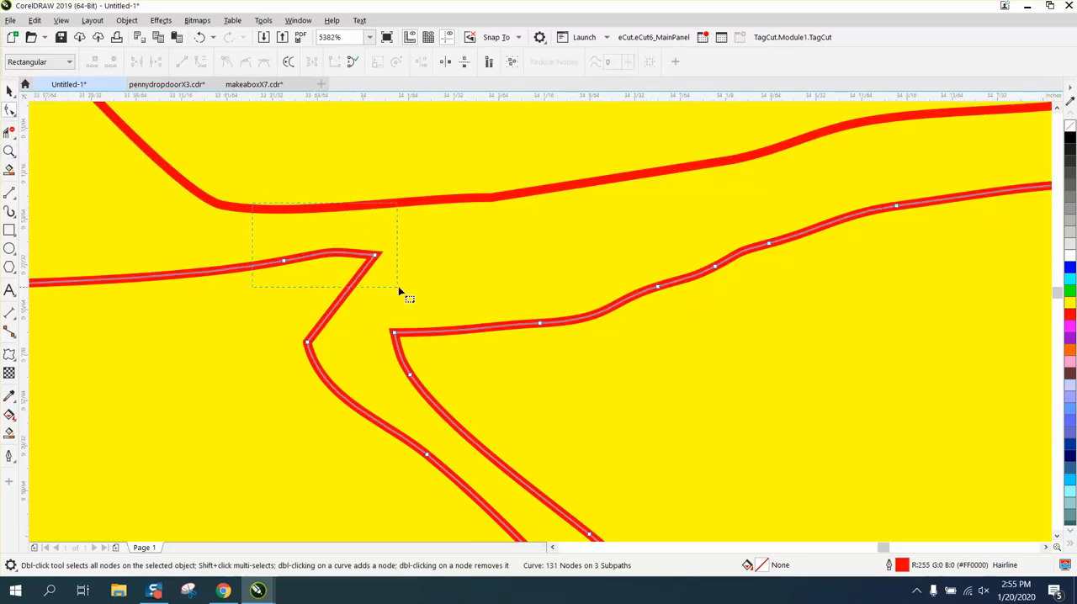
drag(397, 286, 376, 181)
scroll(389, 377, down, 2)
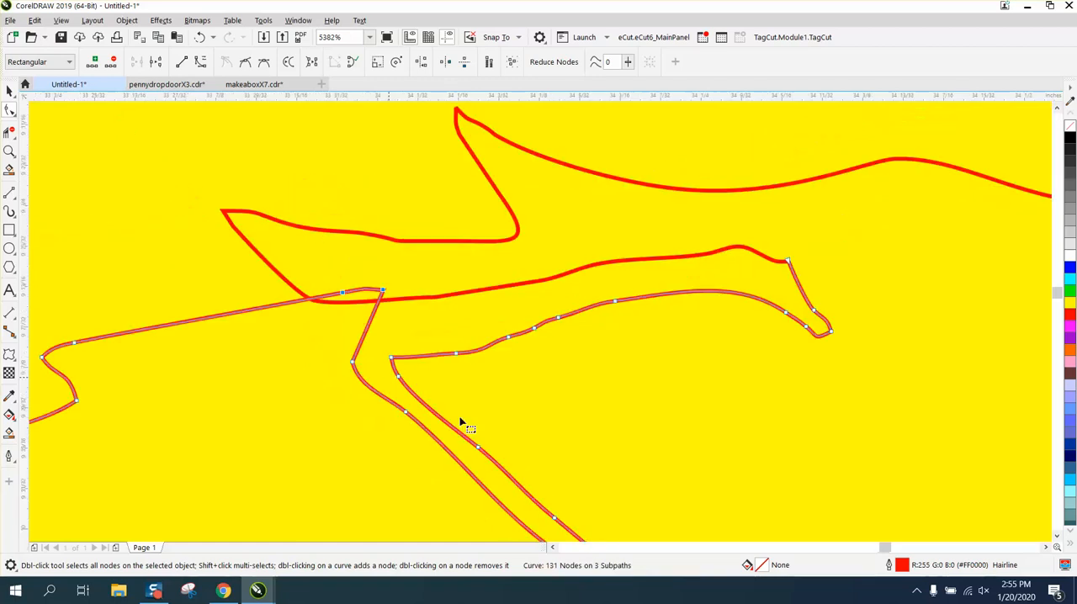
scroll(460, 423, down, 2)
click(9, 133)
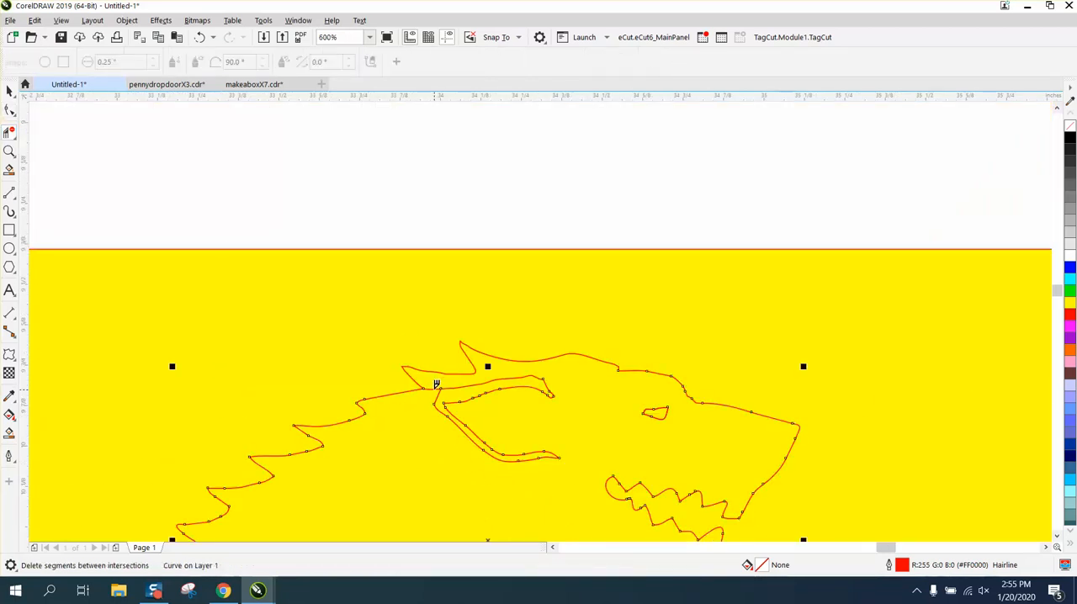
scroll(371, 461, down, 2)
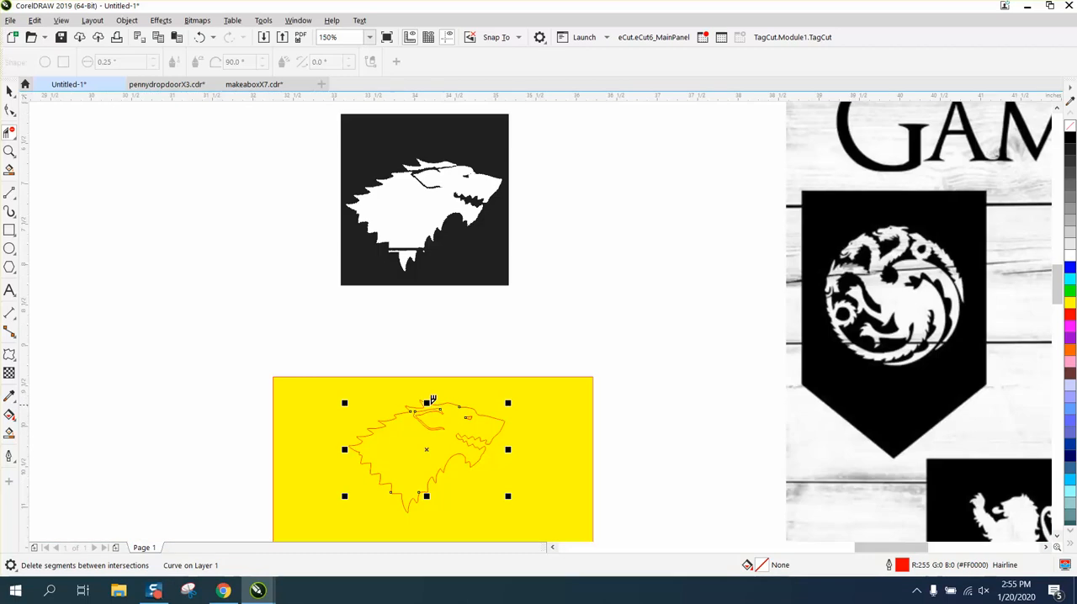
Step: Create a solid black wolf shape with no outline by smart-filling the area enclosed by the joined outlines
click(8, 152)
drag(312, 367, 667, 518)
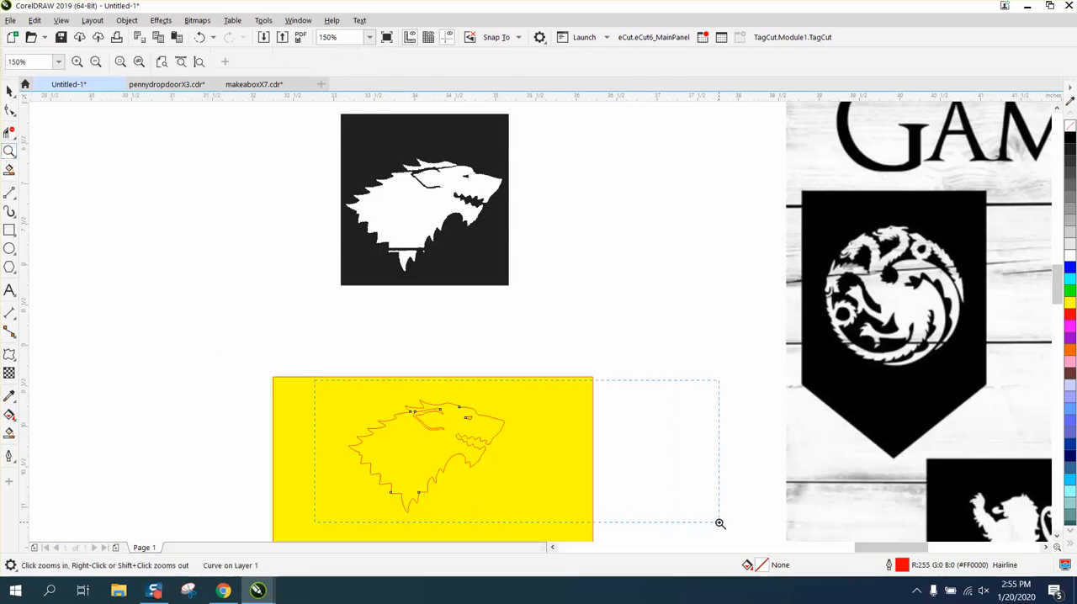
click(8, 434)
click(225, 297)
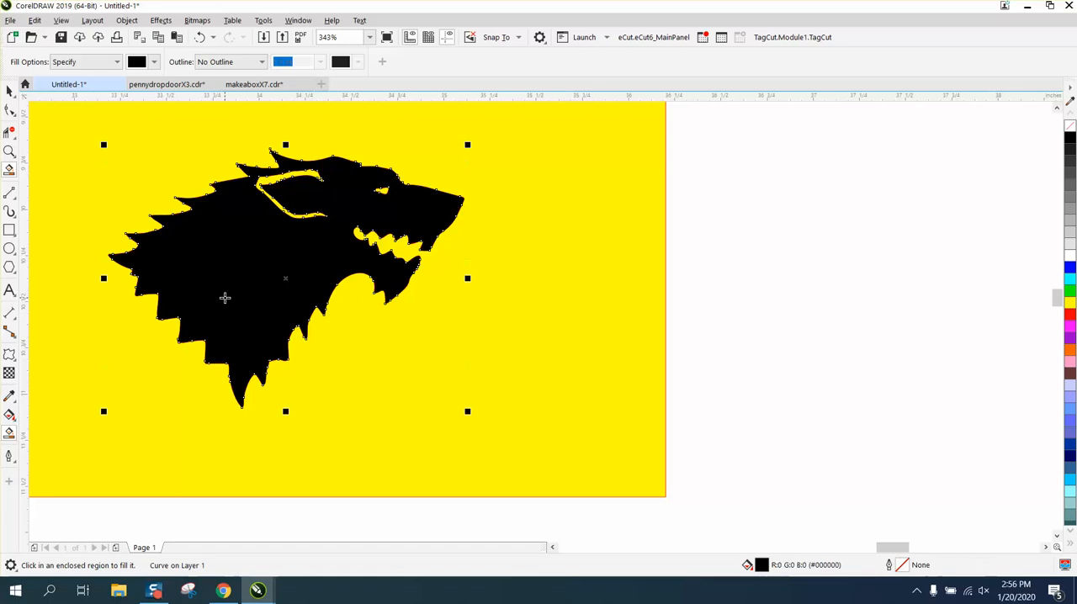
Step: Move the black wolf beside the original outlines and widen the yellow background rectangle to extend behind it
click(8, 90)
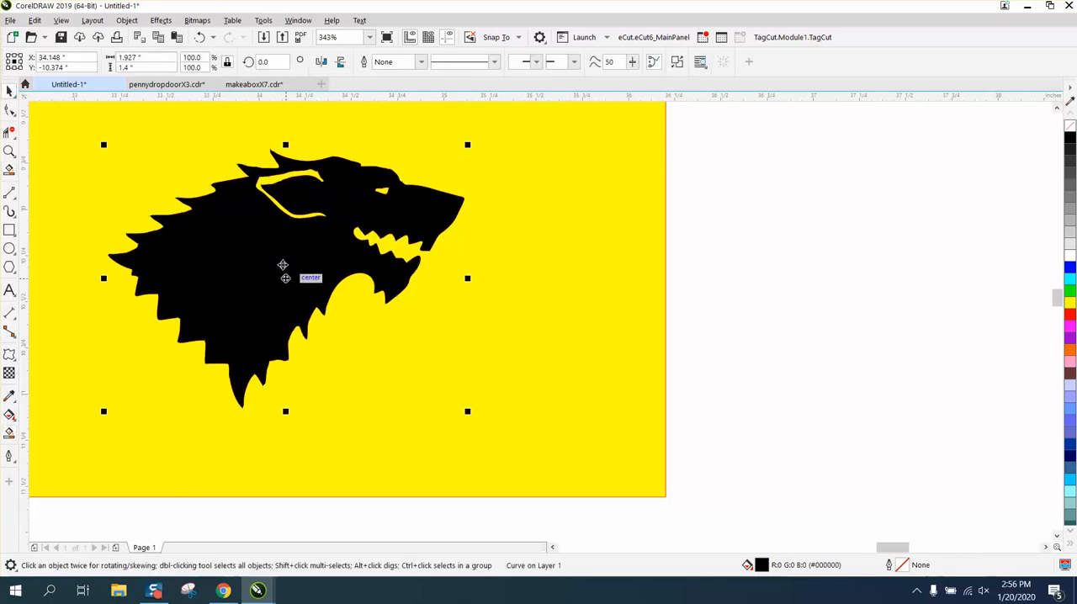
drag(322, 292, 915, 296)
click(631, 170)
click(681, 279)
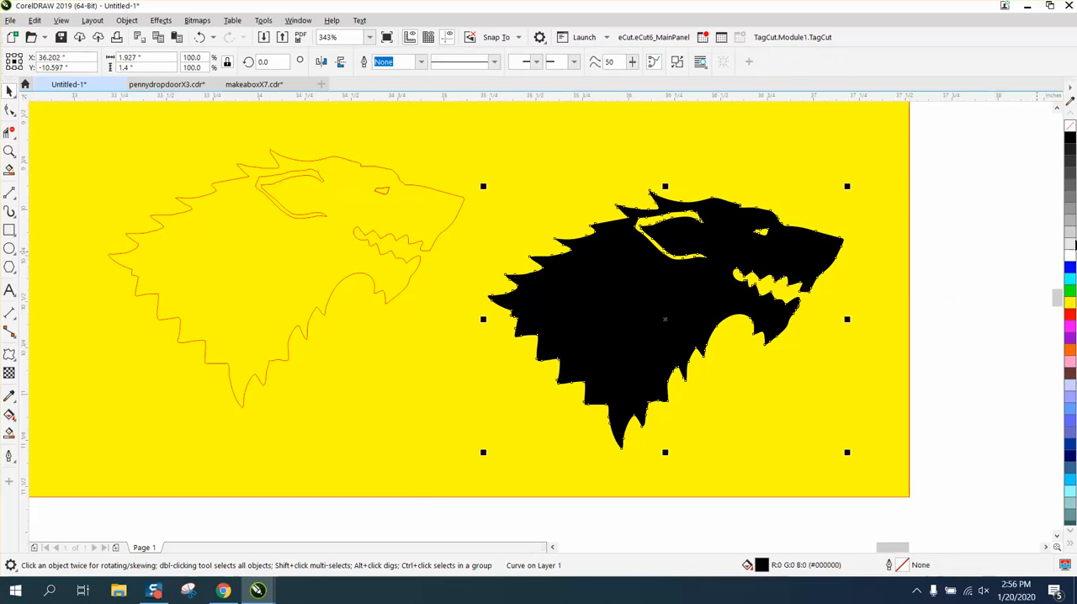
Step: Remove the black fill from the new wolf shape and give it a red hairline outline
click(1070, 126)
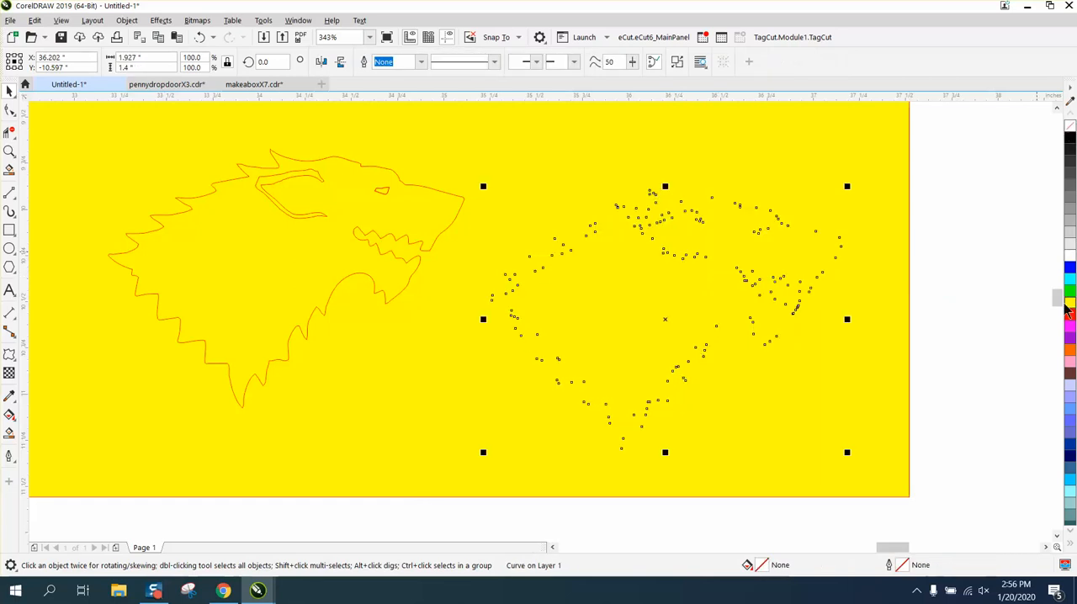
right_click(1070, 314)
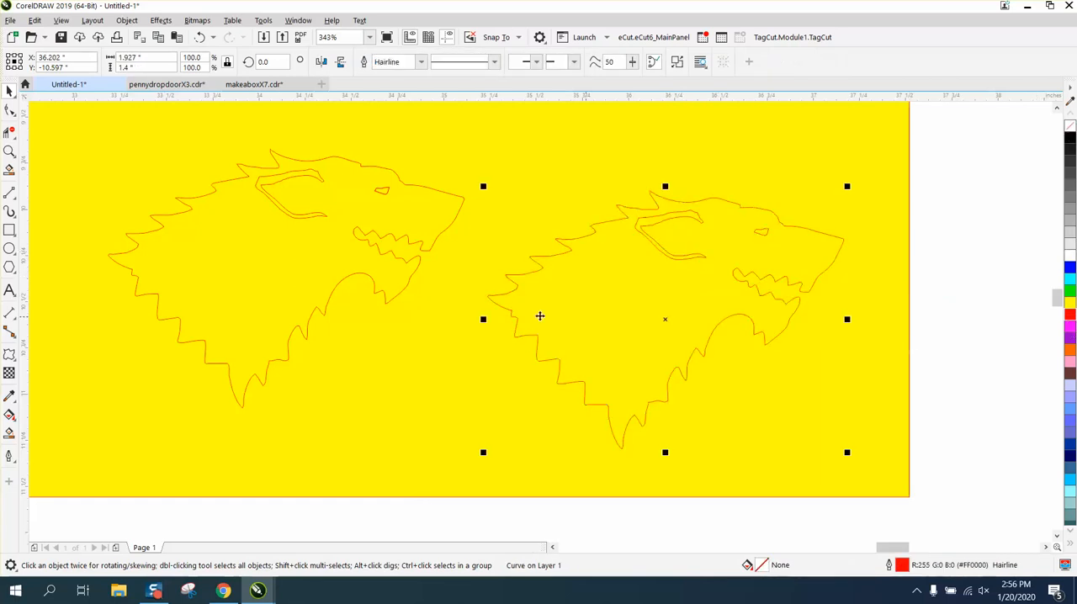
Step: Smooth the right-hand wolf's ear outline with the Smooth tool at a 0.13 in nib size
click(10, 151)
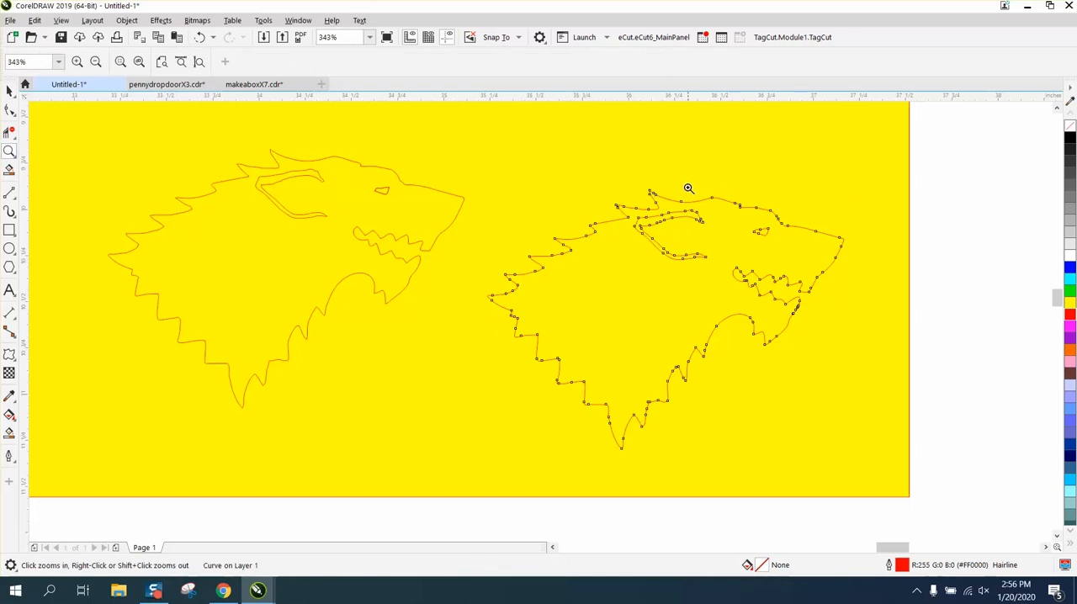
drag(740, 238, 741, 272)
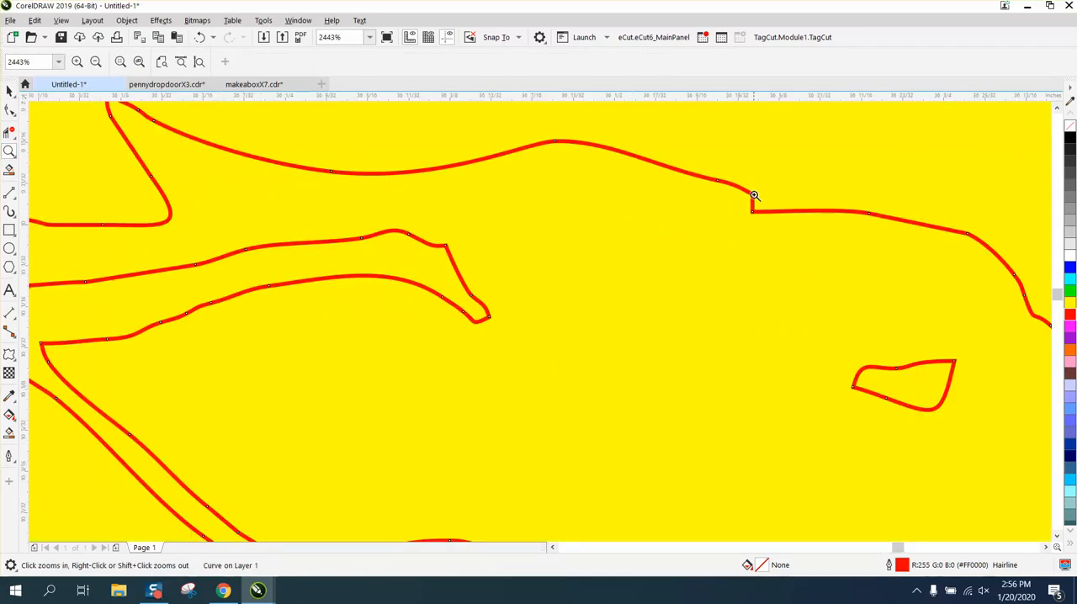
drag(748, 193, 802, 233)
scroll(520, 233, down, 5)
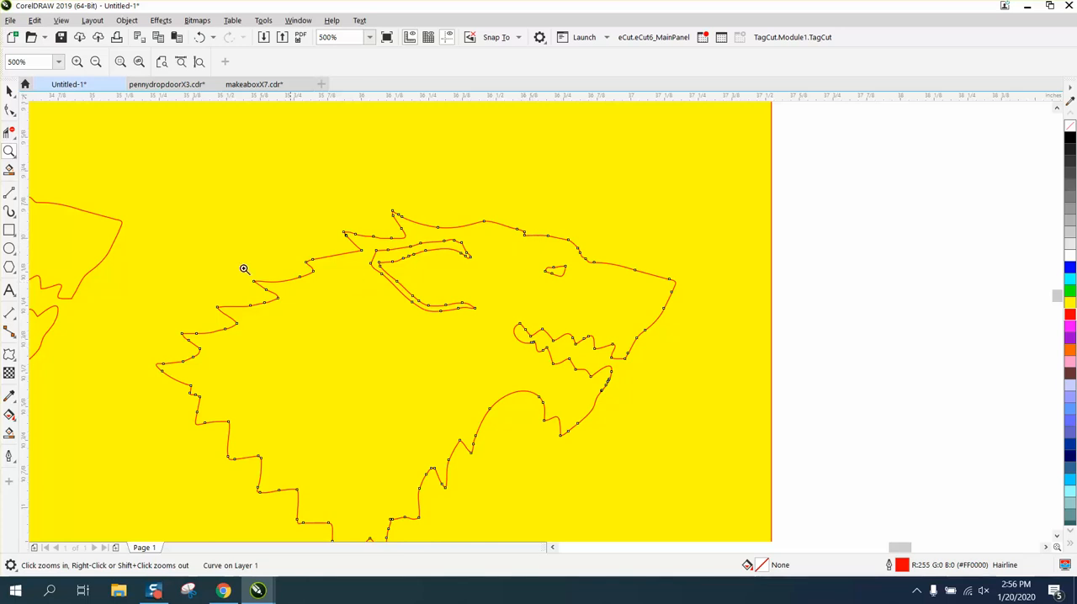
drag(320, 221, 666, 383)
click(10, 110)
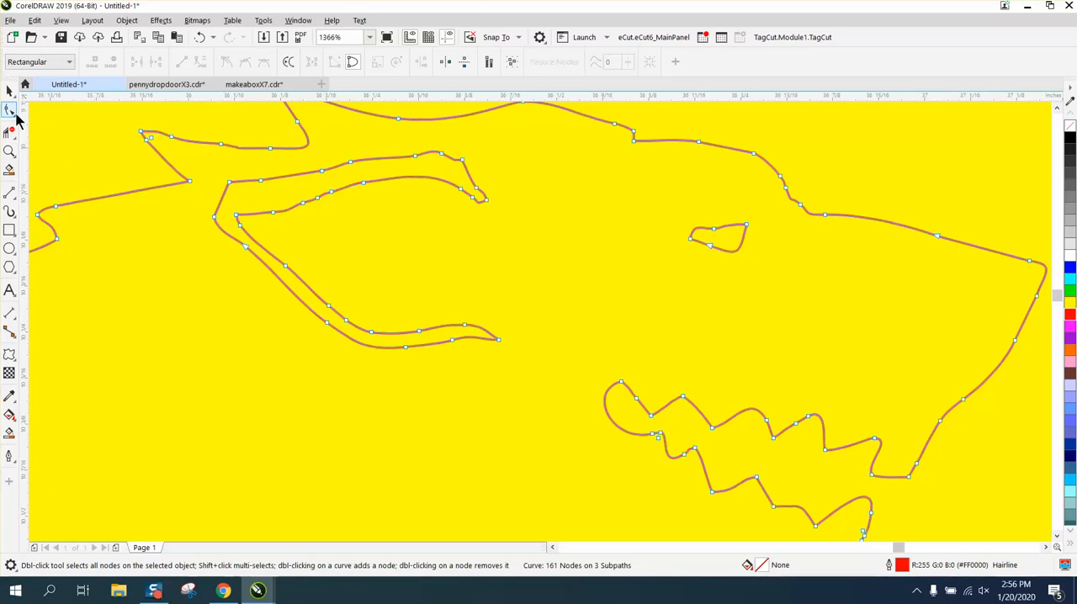
click(14, 116)
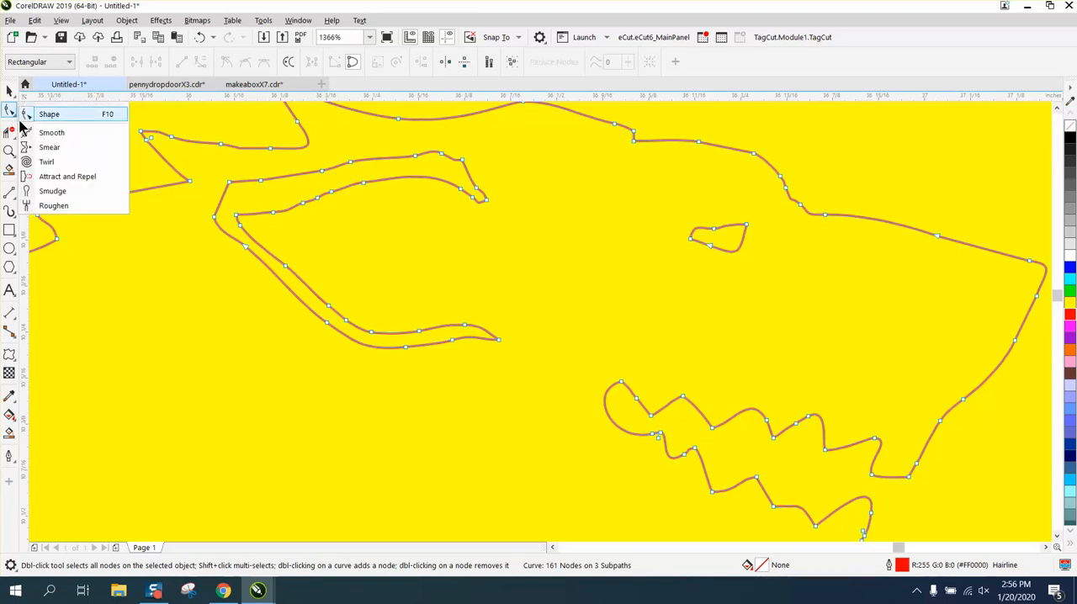
click(49, 133)
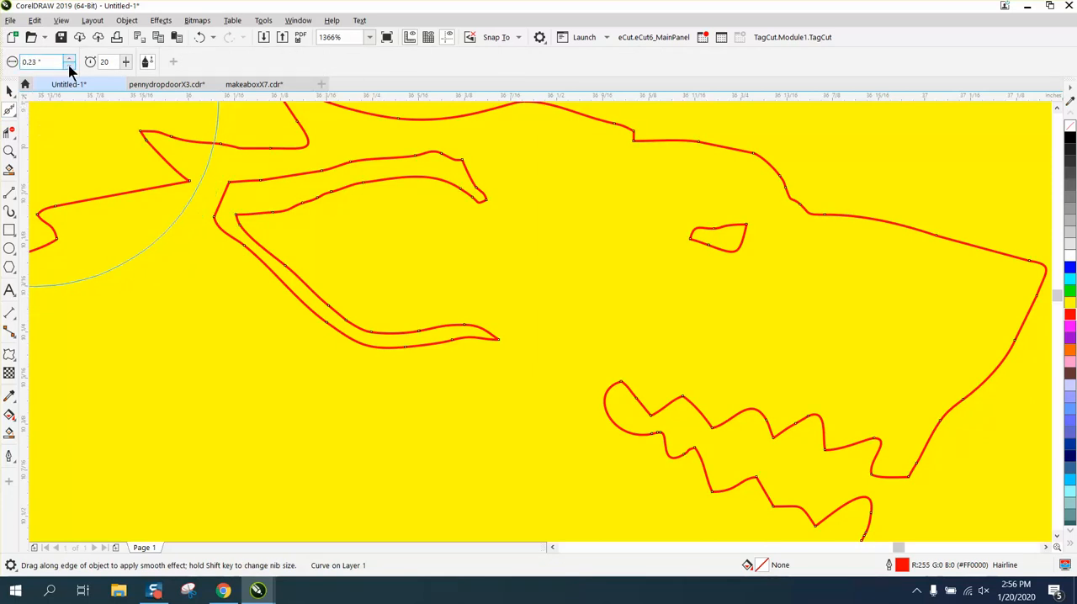
click(68, 65)
click(68, 65)
click(68, 64)
mouse_move(237, 180)
mouse_down()
mouse_move(455, 155)
mouse_move(480, 192)
mouse_move(464, 163)
mouse_move(268, 173)
mouse_move(241, 233)
mouse_move(377, 322)
mouse_move(474, 325)
mouse_move(435, 333)
mouse_up()
mouse_move(220, 207)
mouse_down()
mouse_move(241, 176)
mouse_move(253, 198)
mouse_up()
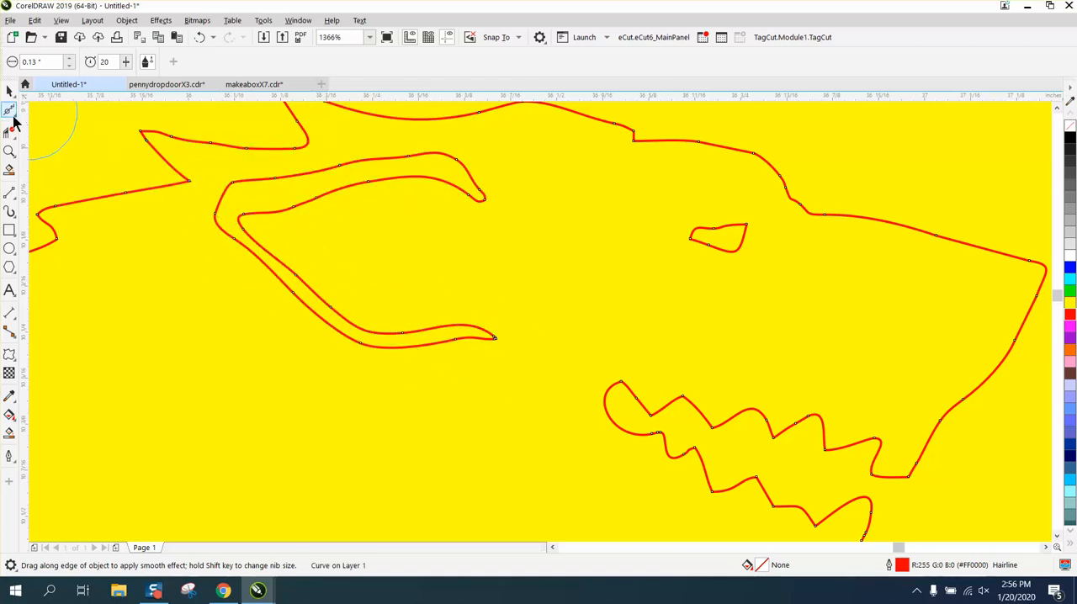
click(15, 117)
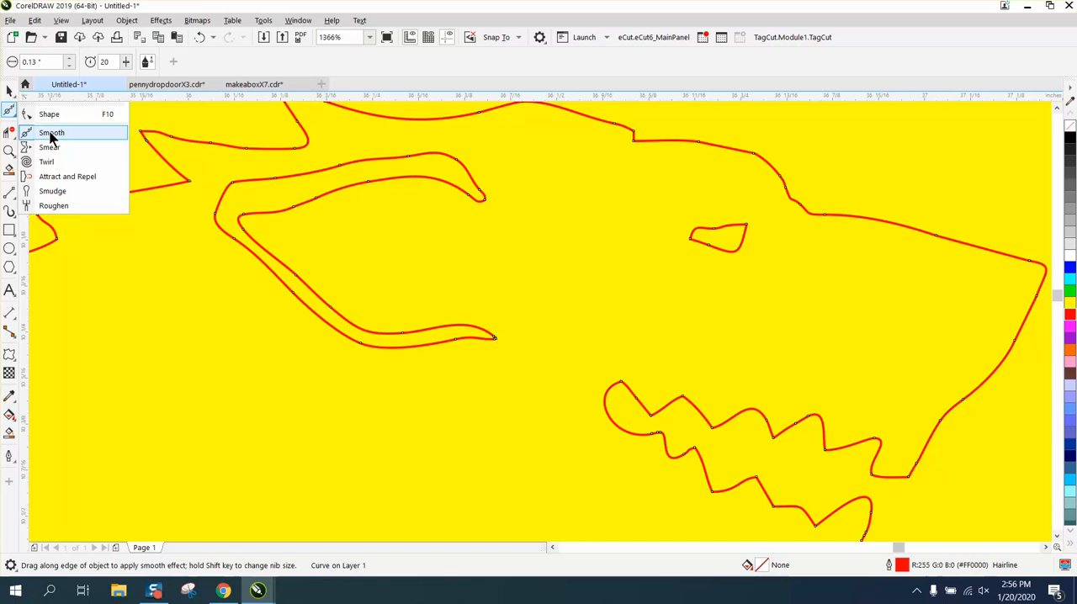
click(50, 133)
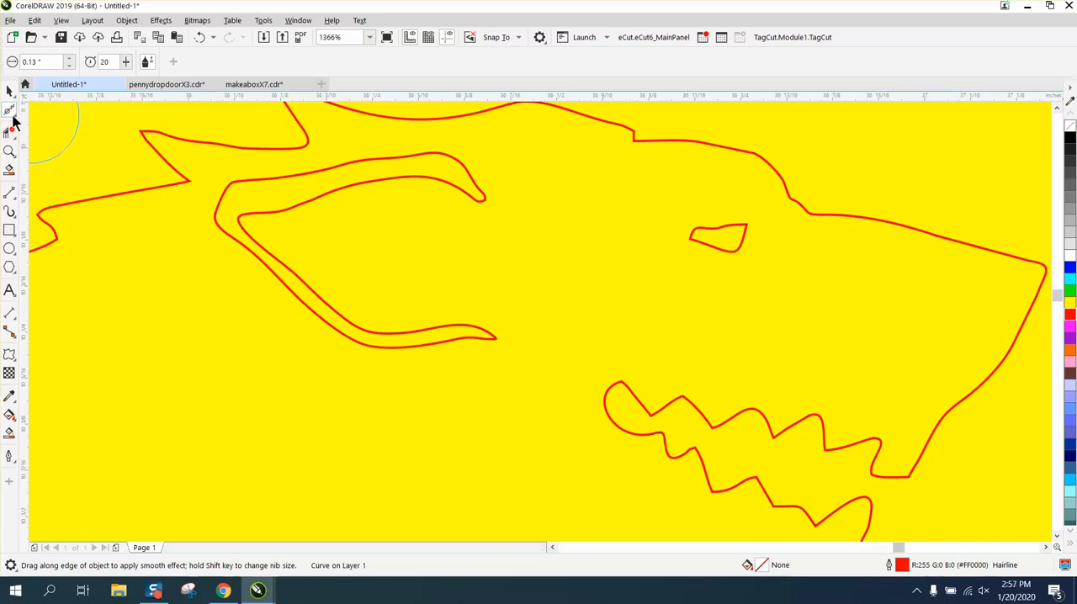
Step: Delete the surplus nodes around the ear's outer rear corner and move the adjacent lower node slightly down
click(10, 116)
click(46, 114)
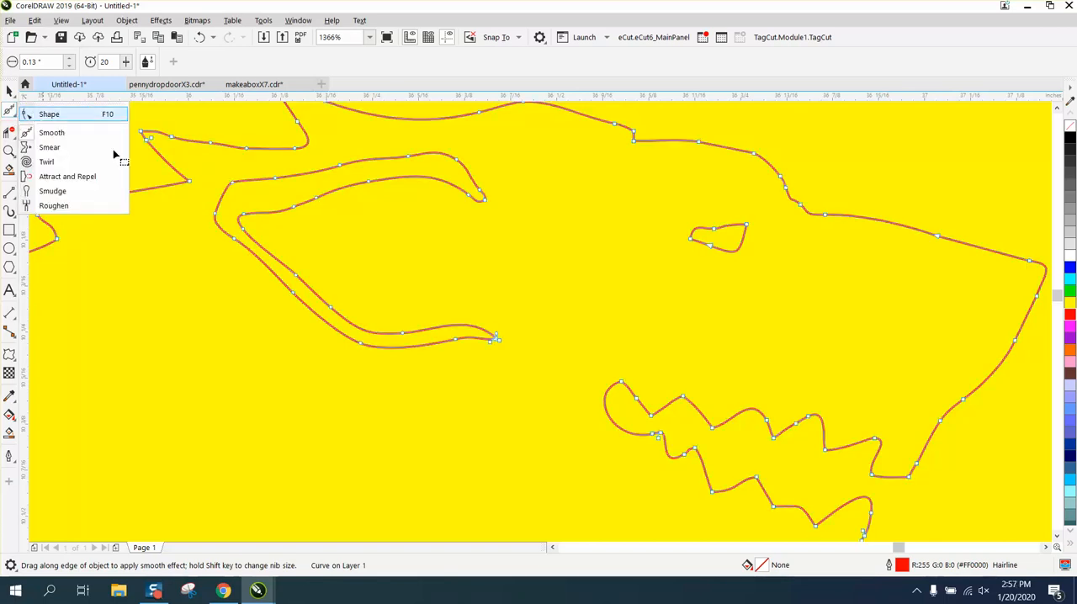
click(234, 183)
key(Delete)
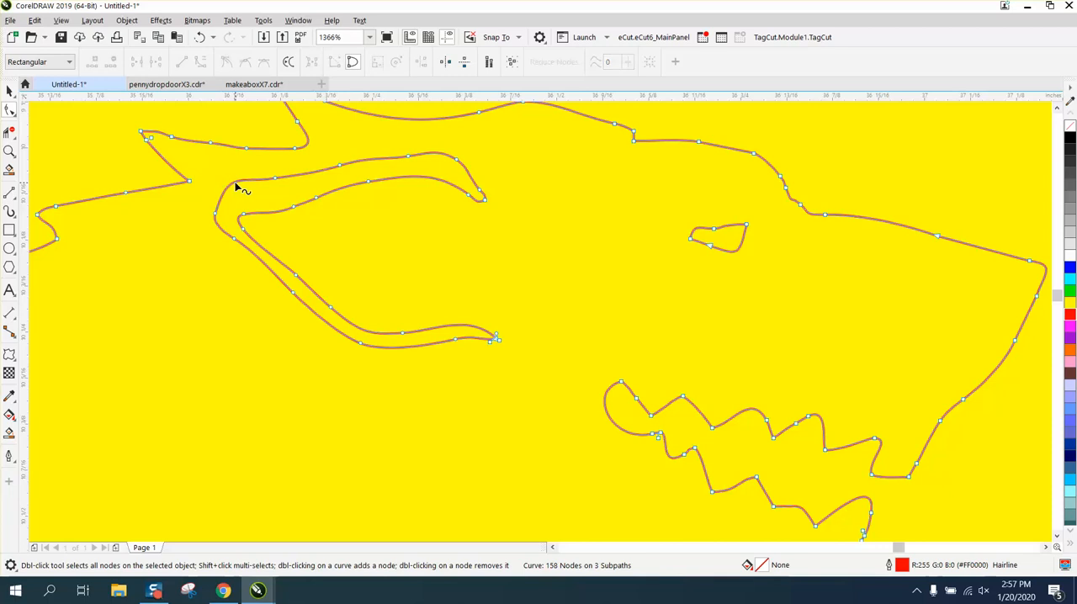
click(275, 178)
key(Delete)
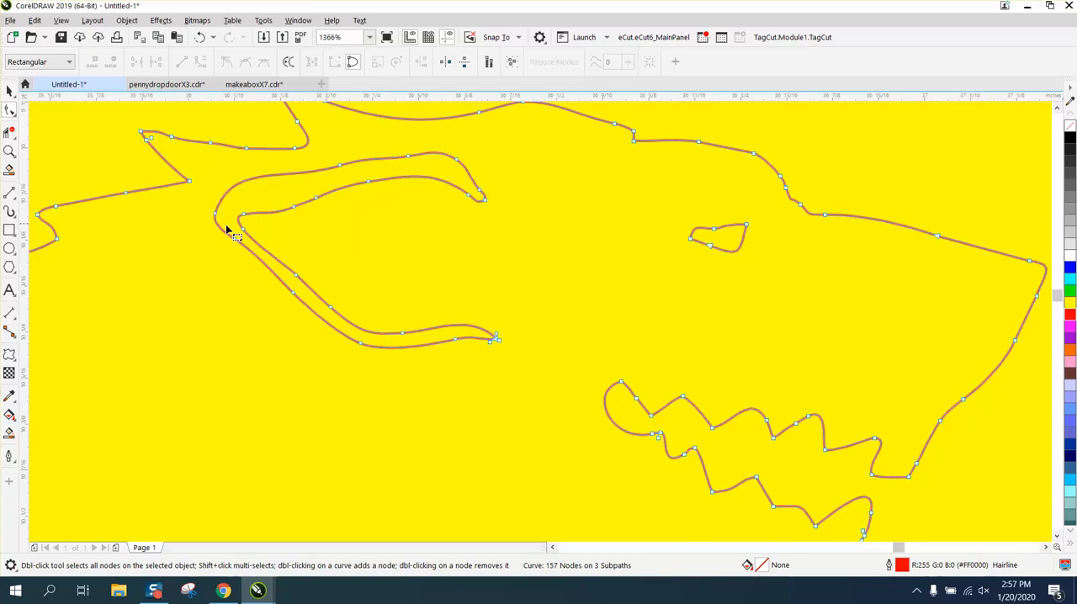
click(216, 216)
key(Delete)
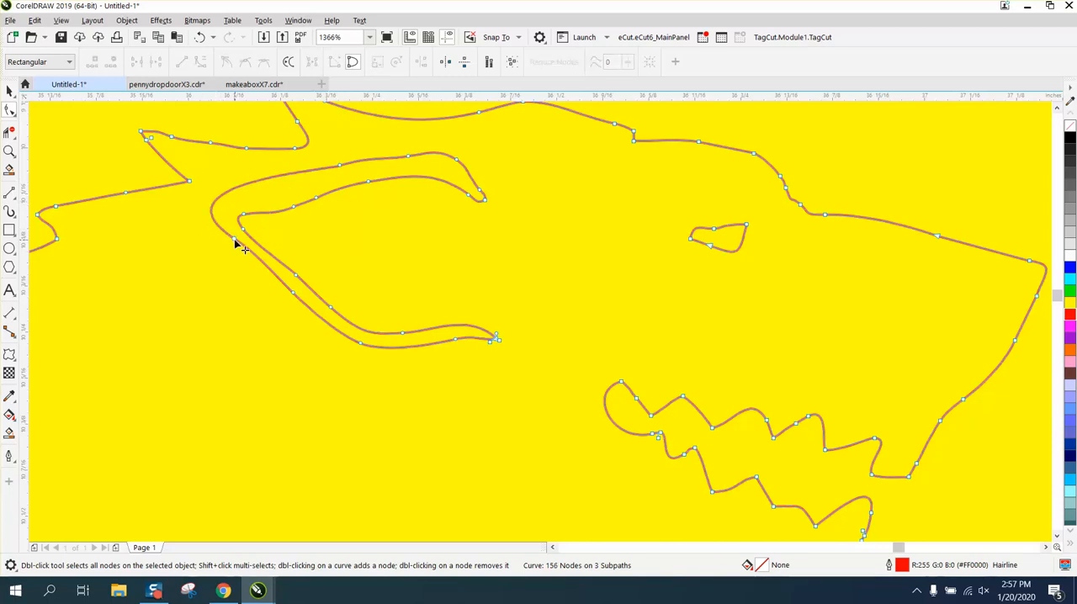
drag(236, 243, 236, 254)
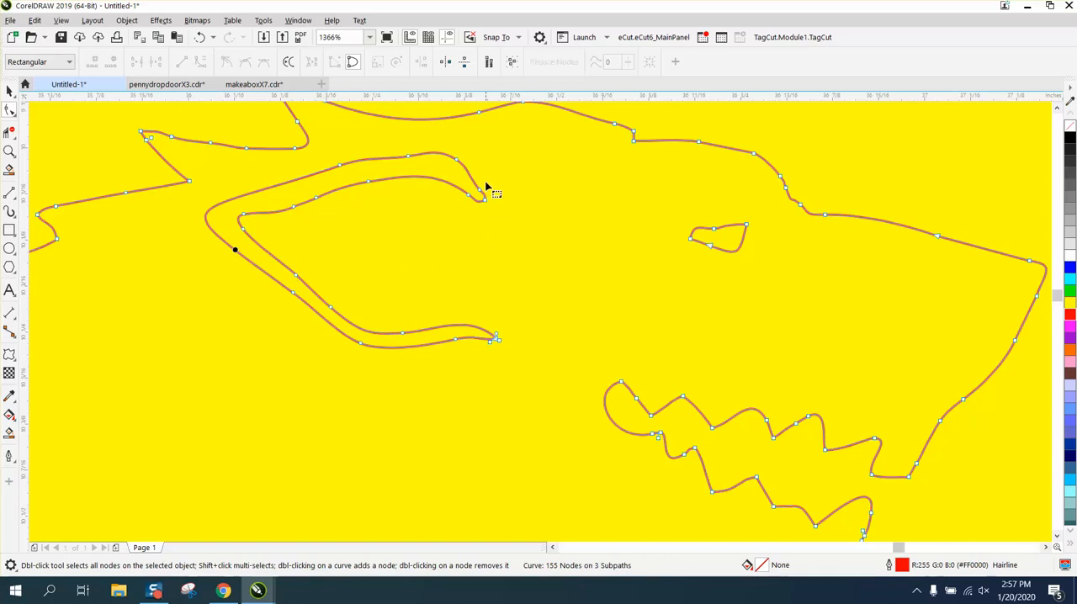
Step: Try to simplify the ear's upper tip by deleting its clustered nodes
drag(485, 185, 460, 205)
key(Delete)
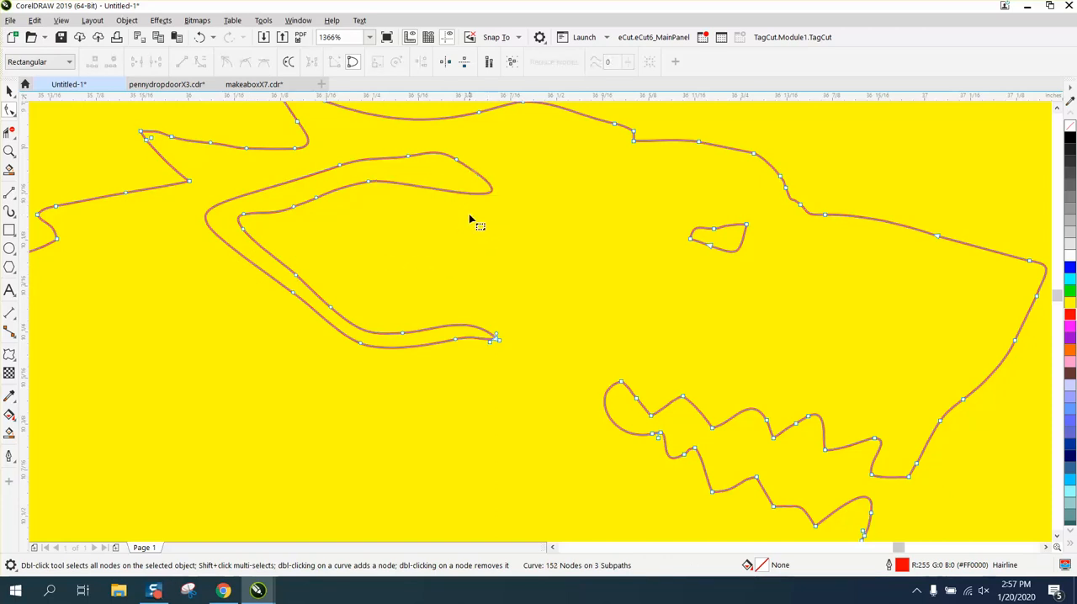
click(199, 37)
Step: Delete the mid-segment nodes on the two long mane edges behind the ear
scroll(479, 283, down, 2)
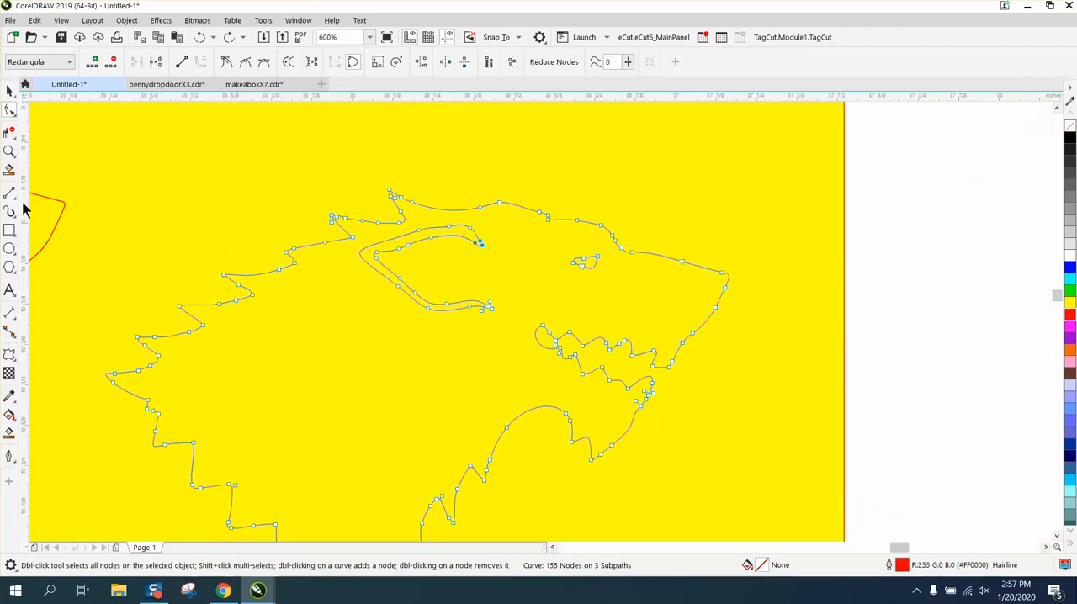
click(10, 151)
drag(90, 220, 534, 357)
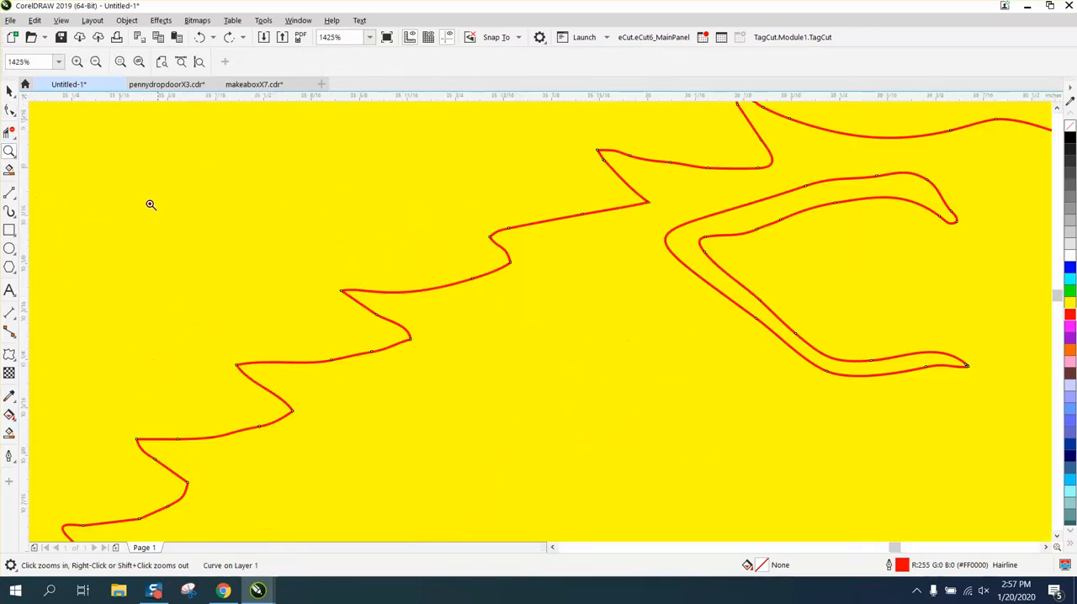
click(10, 110)
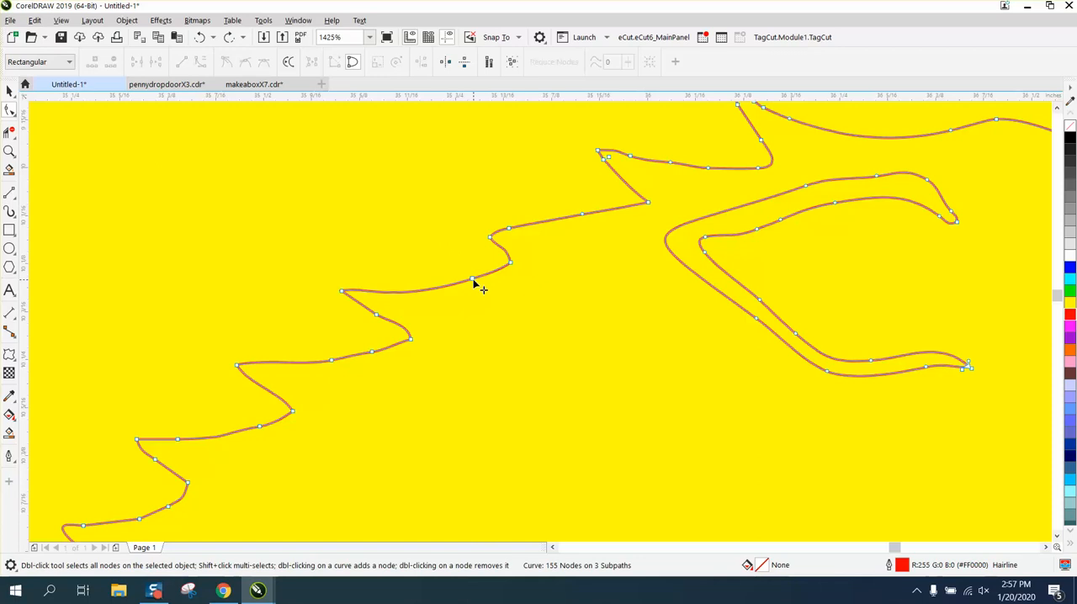
click(473, 279)
key(Delete)
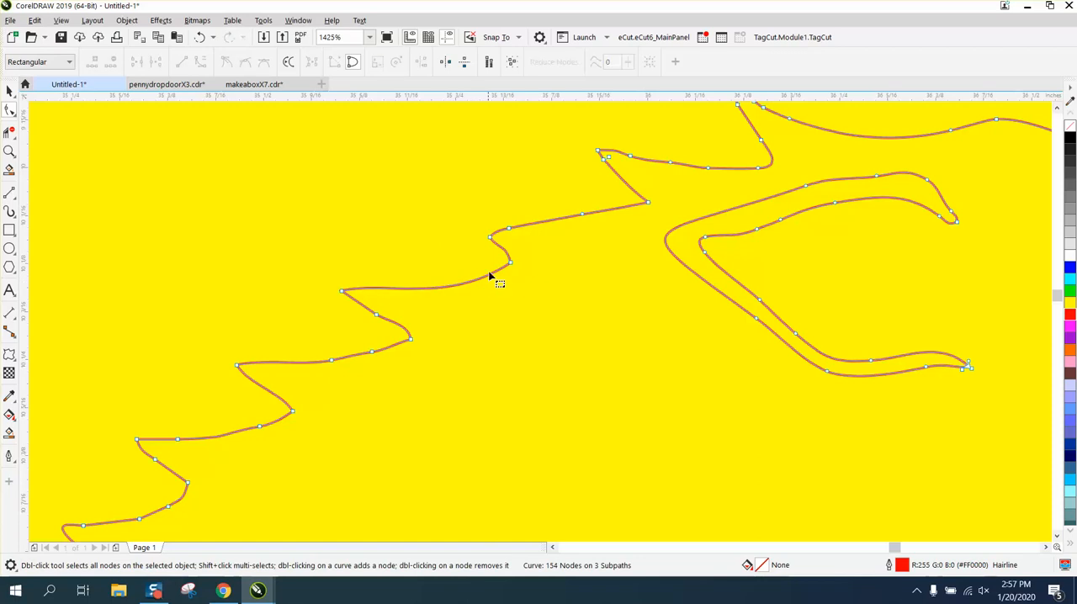
double_click(582, 215)
Step: Delete the surplus nodes beside the point and along the upper edge of the mane spike nearest the ear
drag(738, 158, 623, 172)
key(Delete)
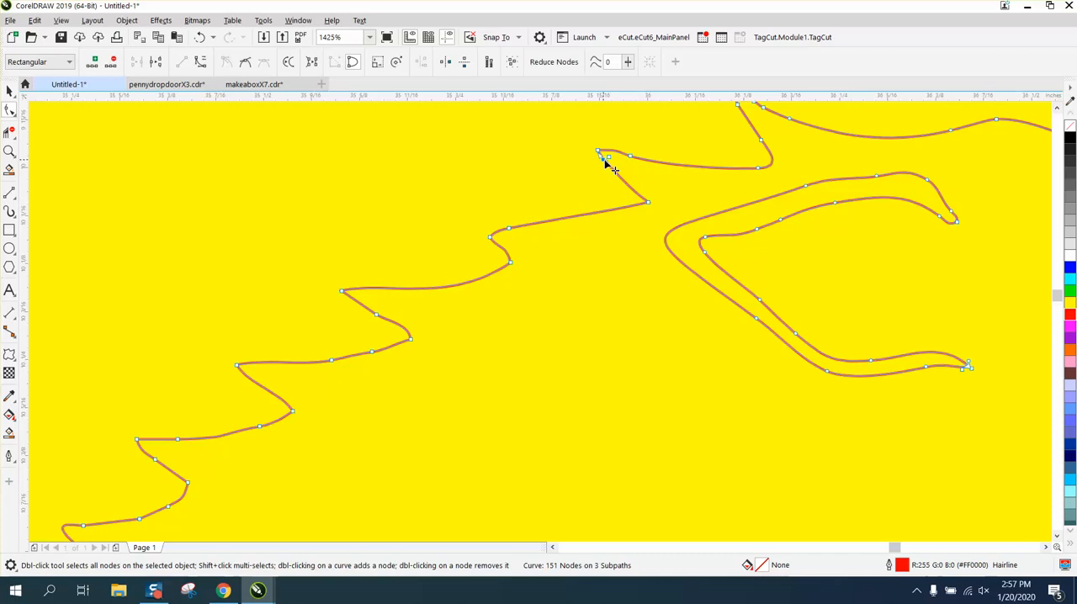
click(604, 160)
double_click(630, 157)
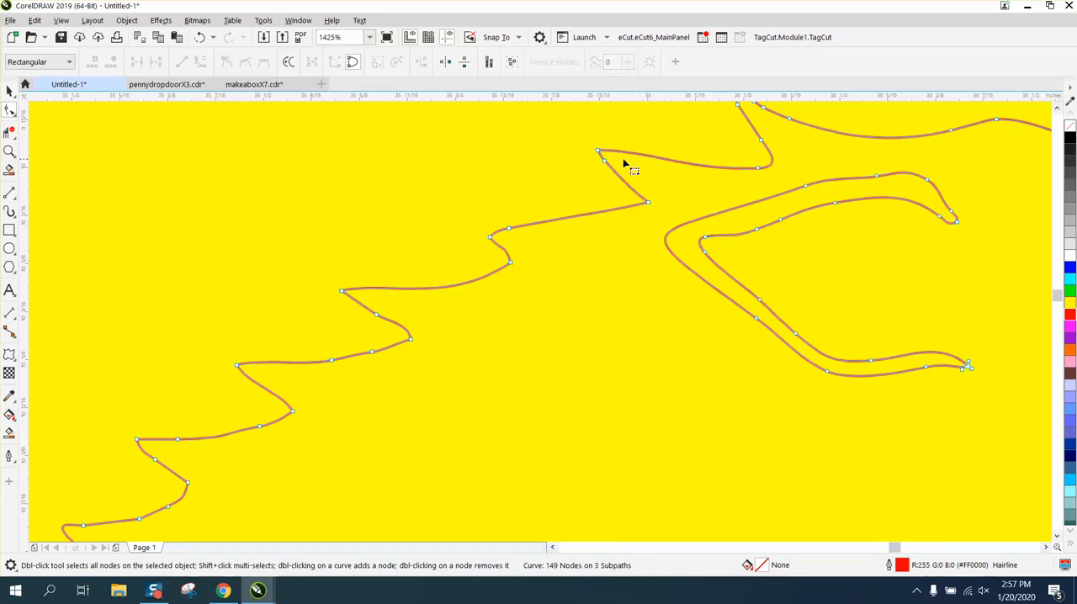
double_click(604, 159)
Step: Delete the surplus nodes along the upper edges of the three mane spikes farther down the back
drag(312, 337, 380, 385)
key(Delete)
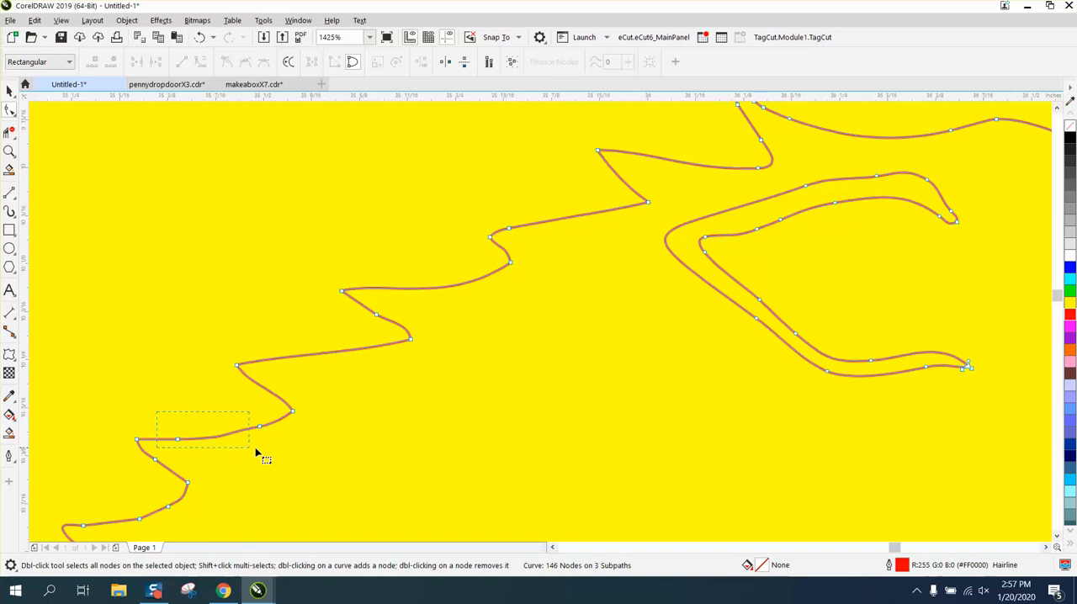
drag(257, 454, 280, 457)
key(Delete)
drag(144, 512, 191, 527)
key(Delete)
Step: Delete the two closely spaced nodes at the bend of the lower jaw line near the back of the mouth
scroll(158, 460, down, 2)
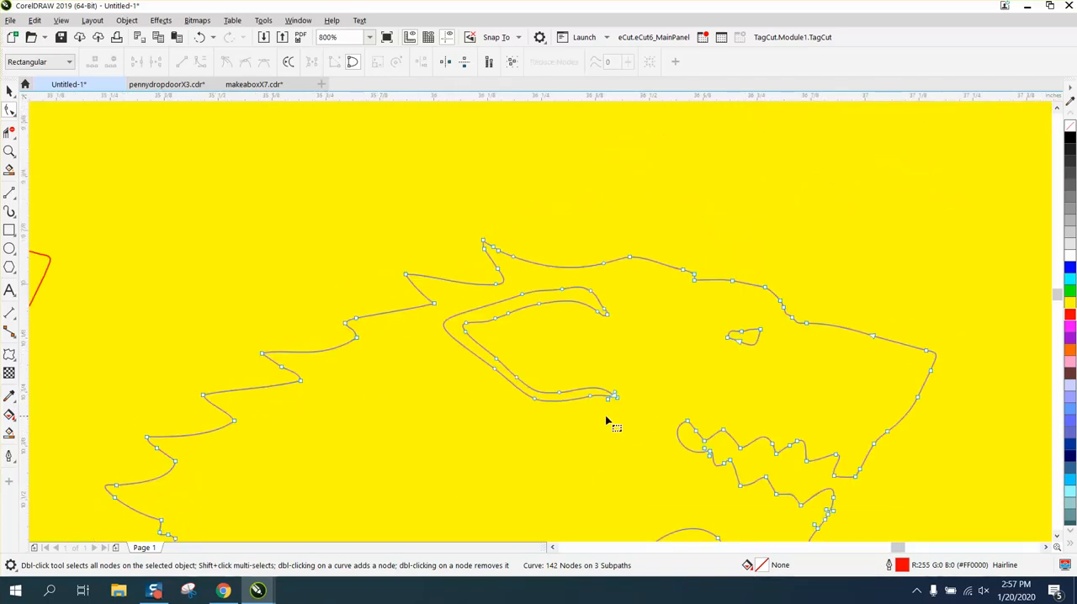
click(10, 151)
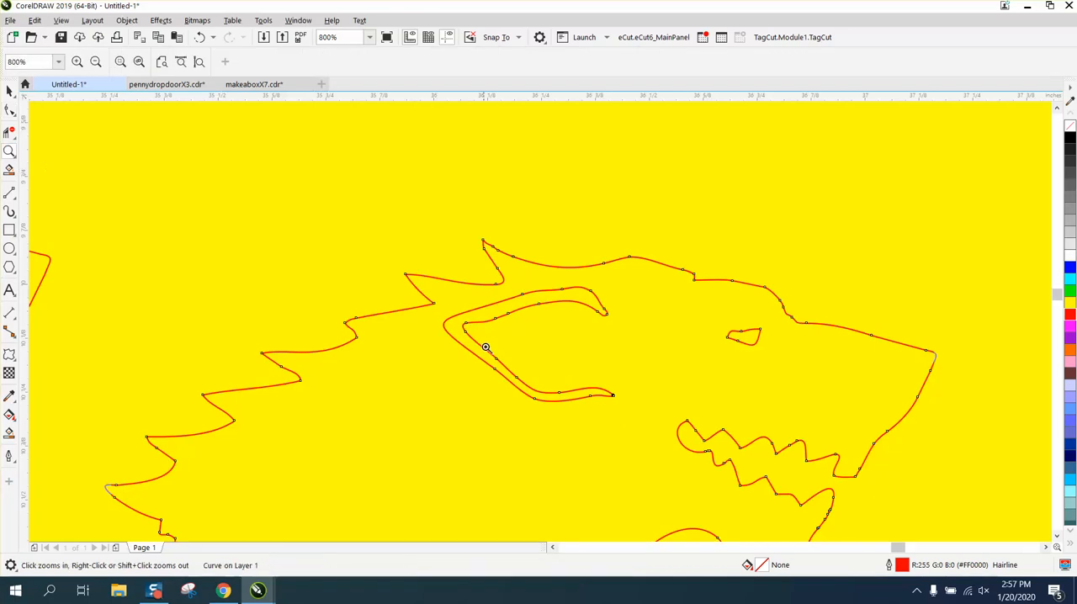
drag(661, 426, 738, 480)
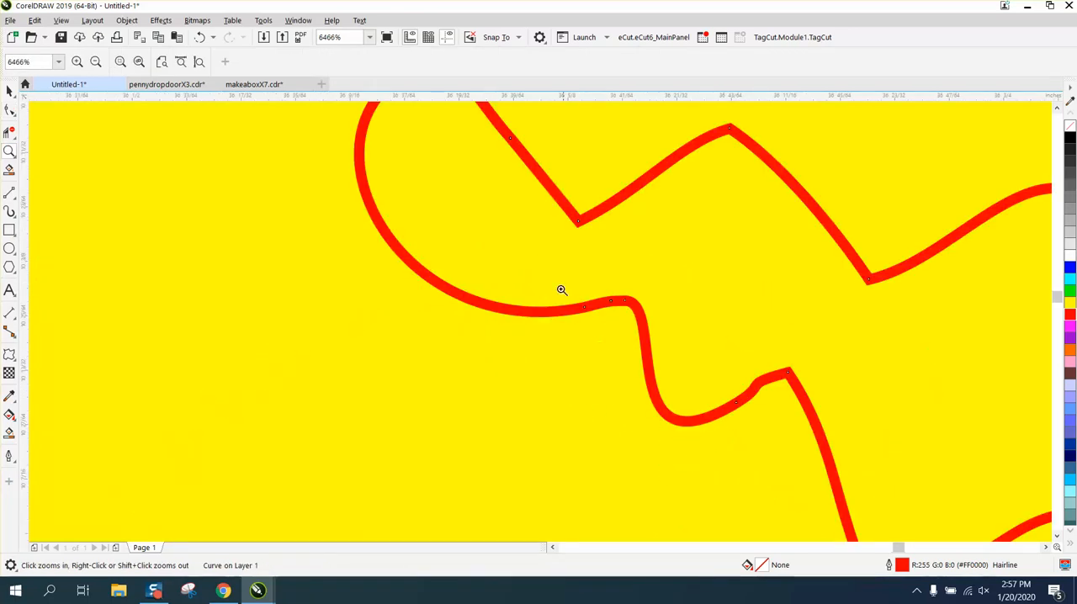
drag(561, 289, 690, 342)
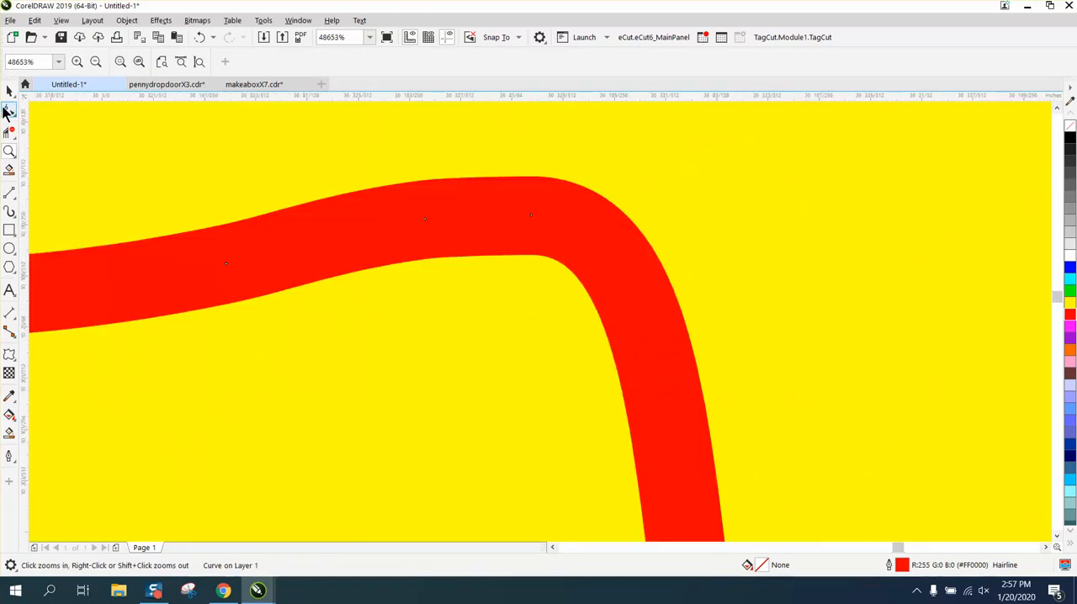
click(8, 110)
drag(402, 191, 553, 264)
key(Delete)
scroll(551, 264, down, 8)
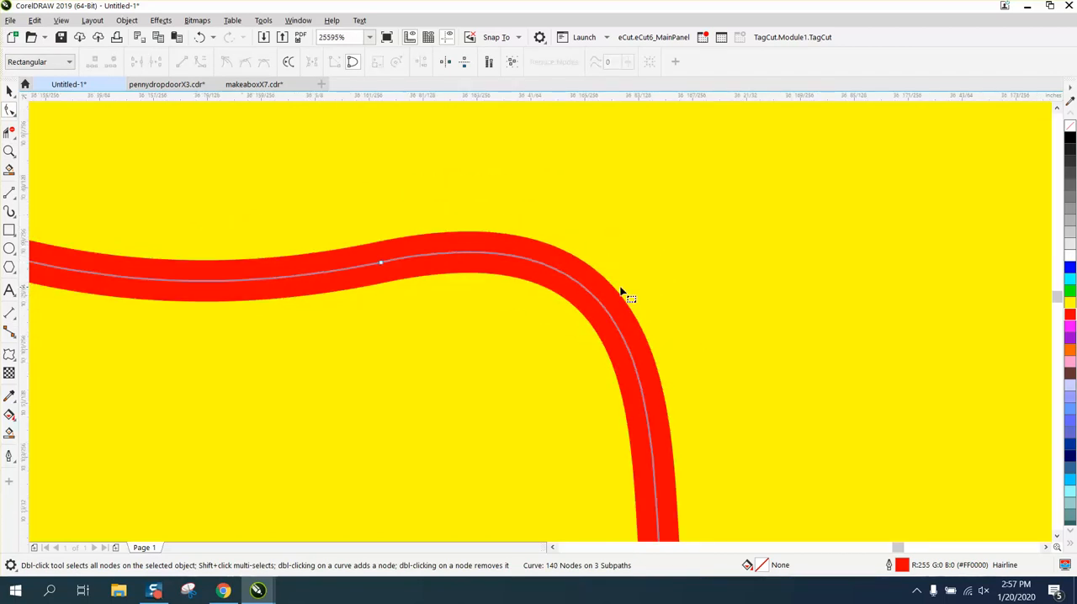
Step: Smooth the stepped edge of the mane below the rearmost spike using the Smooth tool with a 0.27-inch nib
scroll(522, 325, down, 4)
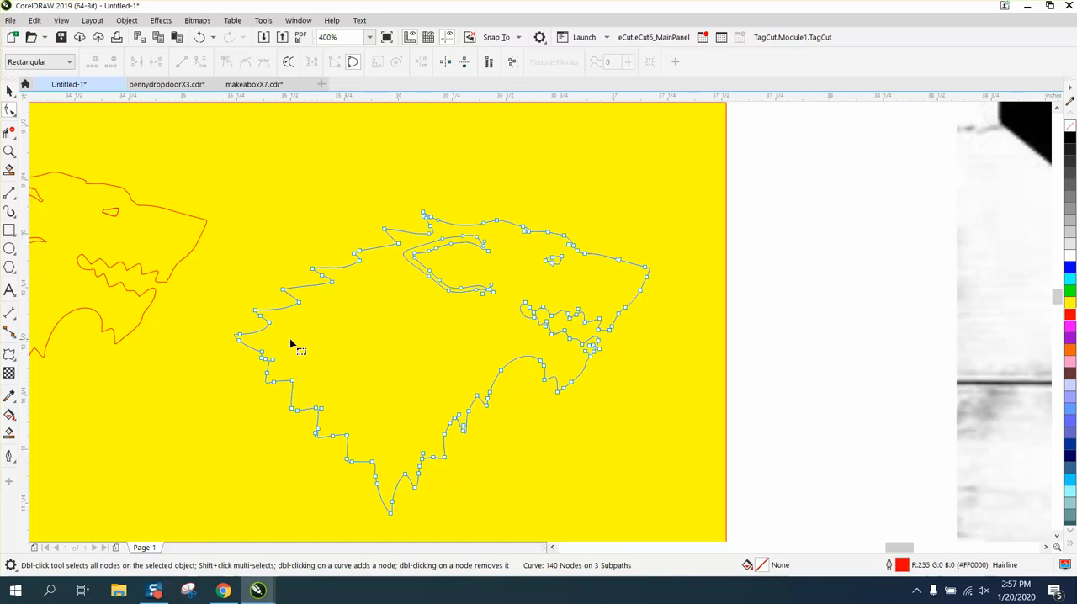
click(12, 113)
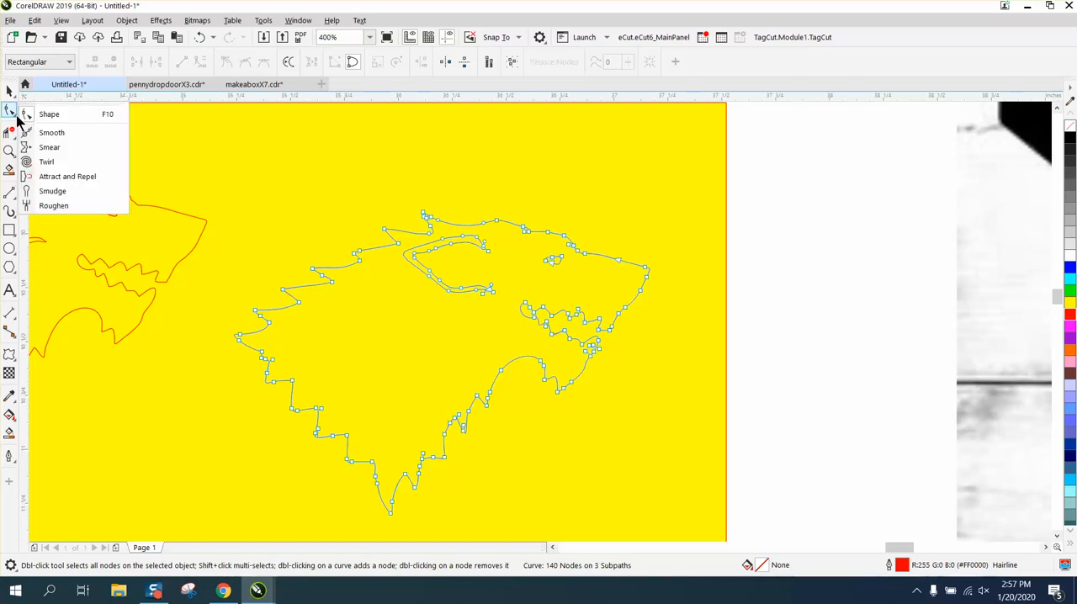
click(38, 133)
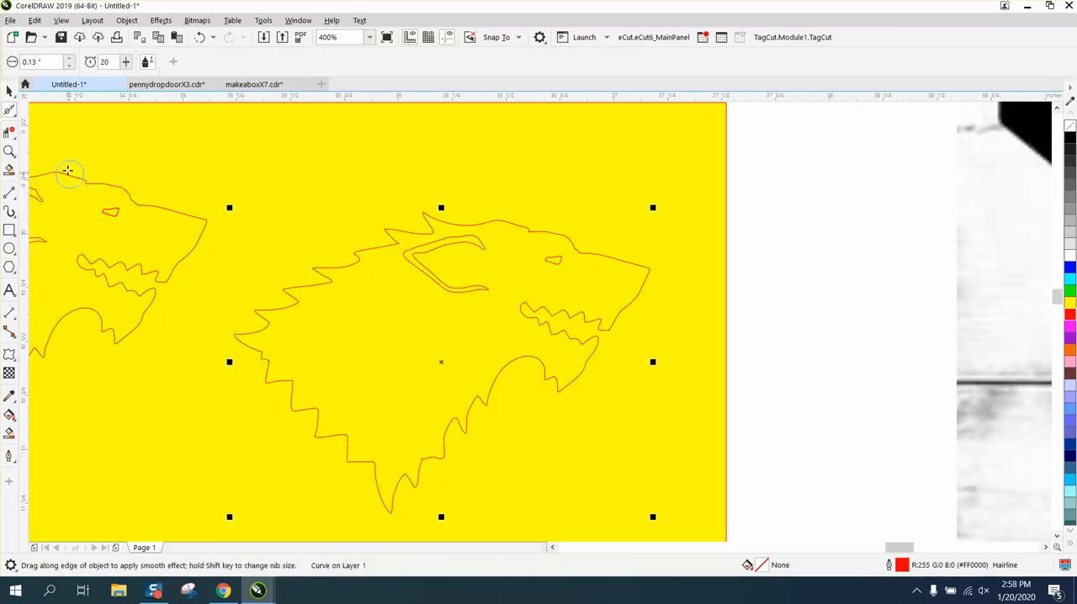
click(70, 58)
click(70, 58)
click(69, 59)
click(251, 349)
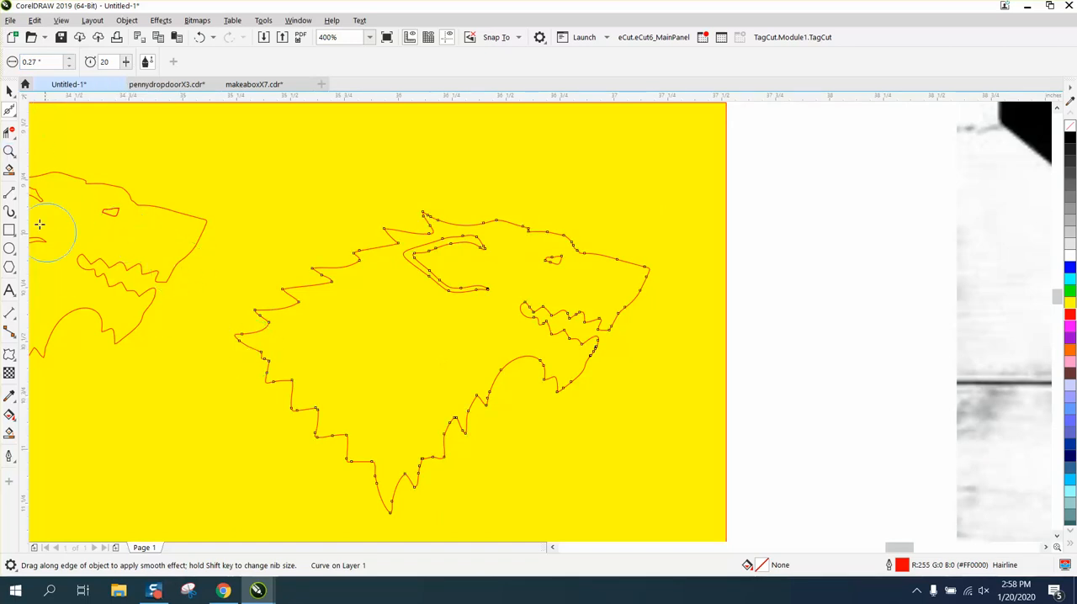
click(9, 150)
click(218, 353)
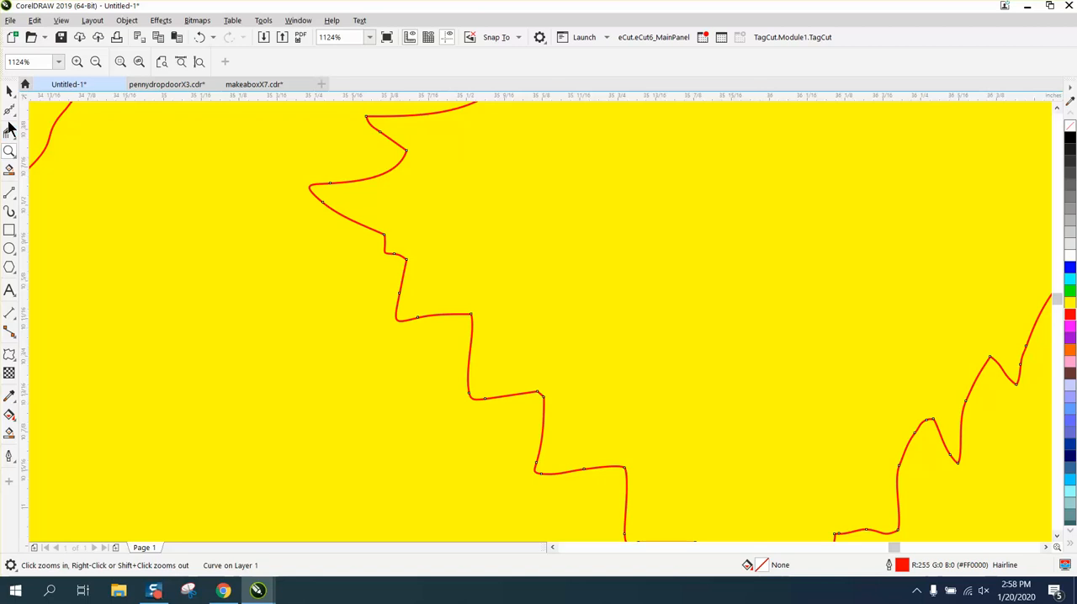
click(9, 110)
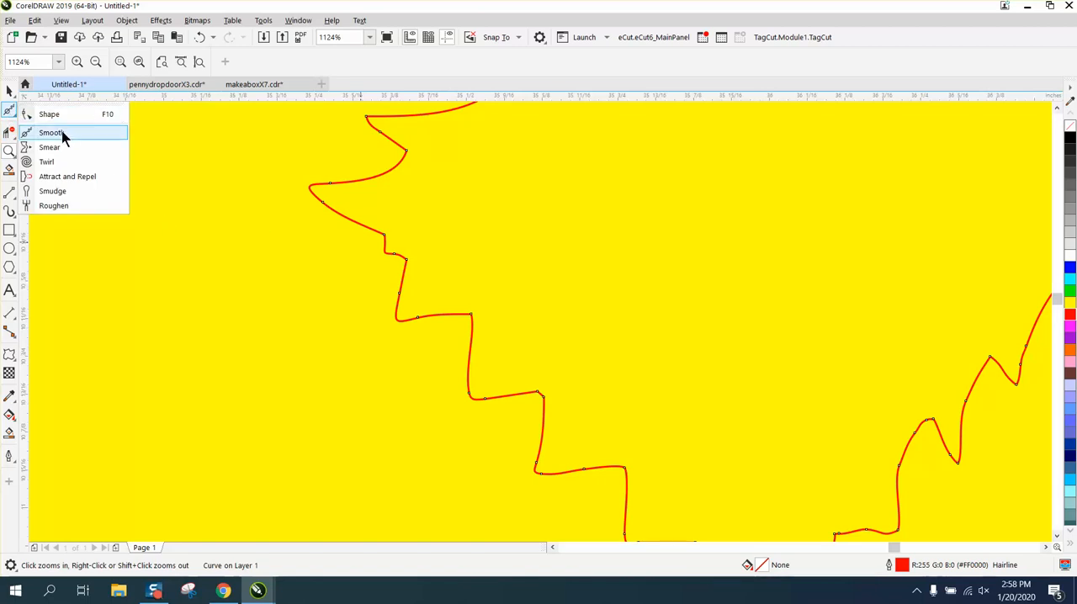
click(62, 135)
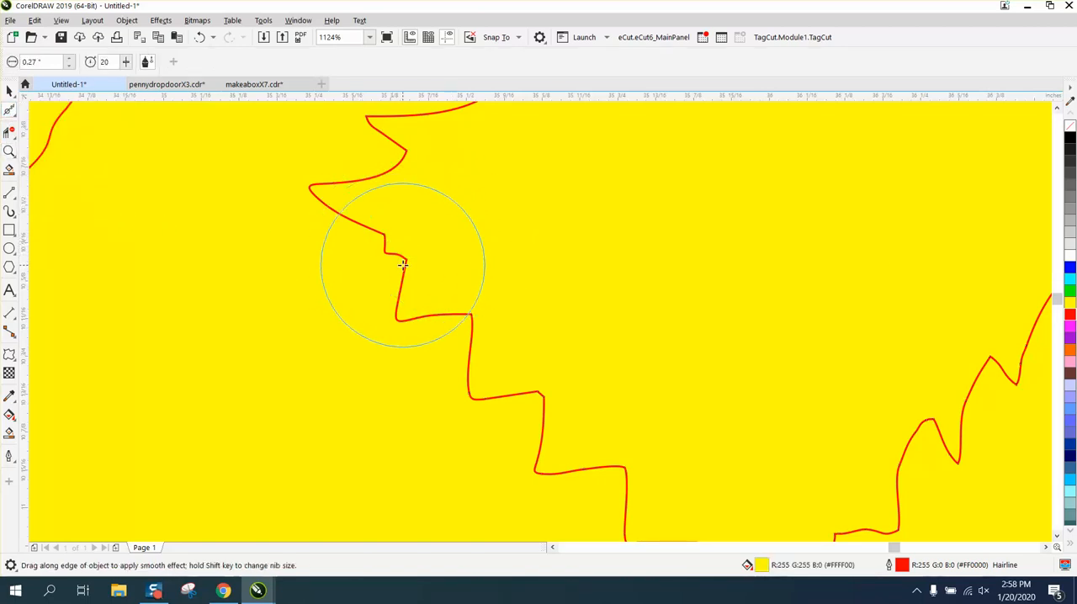
mouse_move(404, 258)
mouse_down()
mouse_move(384, 238)
mouse_move(398, 308)
mouse_move(446, 319)
mouse_move(531, 404)
mouse_move(523, 408)
mouse_up()
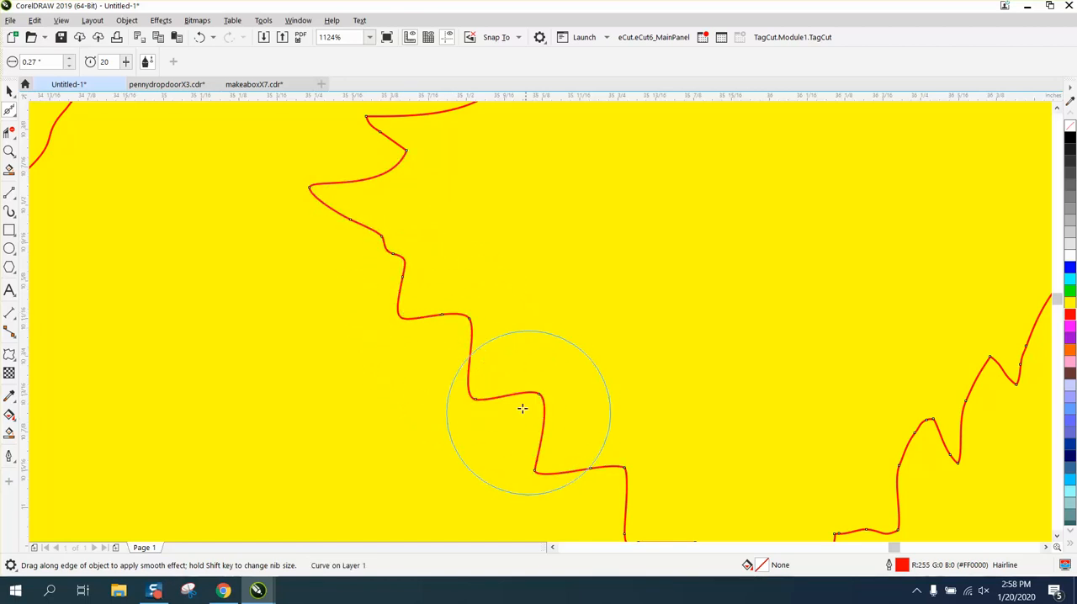
Step: Smooth the corners around the rearmost mane spike and along the jagged throat edge below the jaw
scroll(386, 397, down, 1)
mouse_move(390, 272)
mouse_down()
mouse_move(408, 238)
mouse_move(510, 178)
mouse_move(546, 174)
mouse_move(426, 250)
mouse_move(390, 296)
mouse_up()
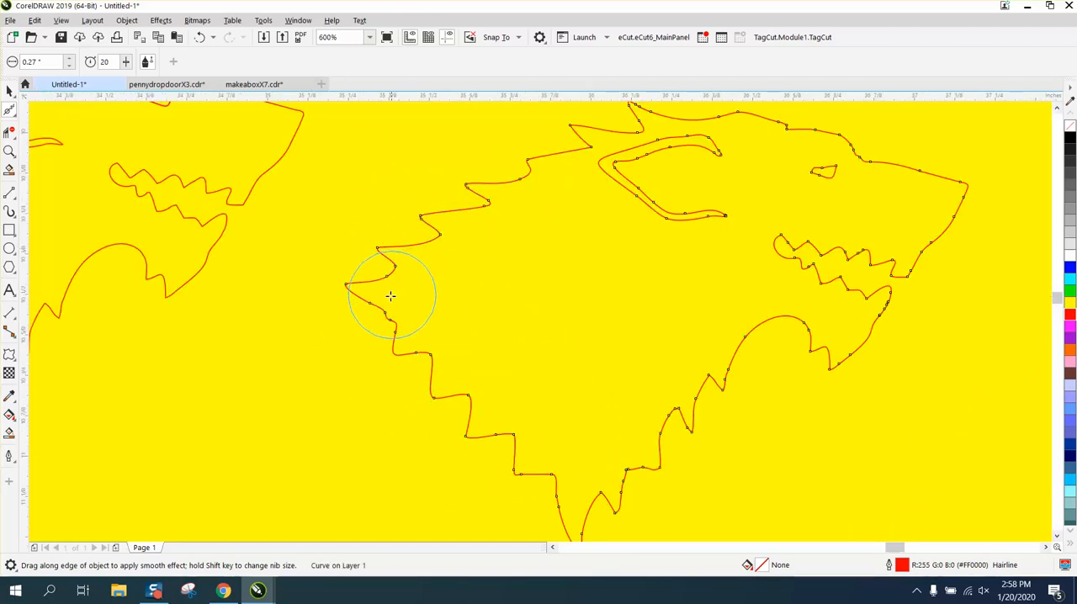
drag(728, 373, 673, 432)
mouse_move(653, 482)
mouse_down()
mouse_move(625, 495)
mouse_move(620, 514)
mouse_move(619, 488)
mouse_move(640, 490)
mouse_up()
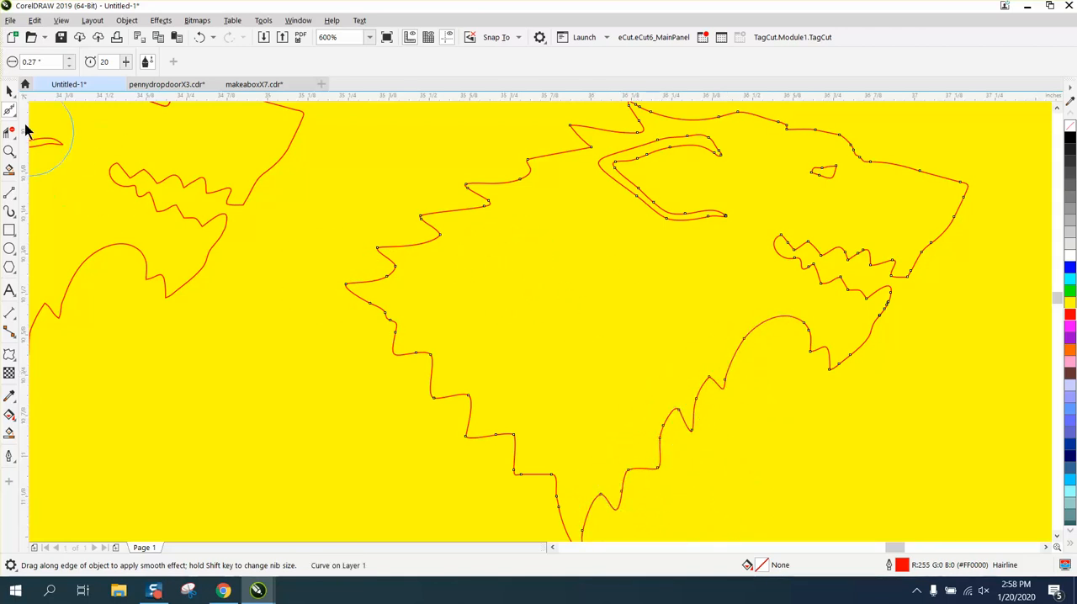
Step: Delete the surplus nodes below the tip and at the inner bend of the mane spike midway down the back
click(9, 150)
drag(426, 163, 521, 242)
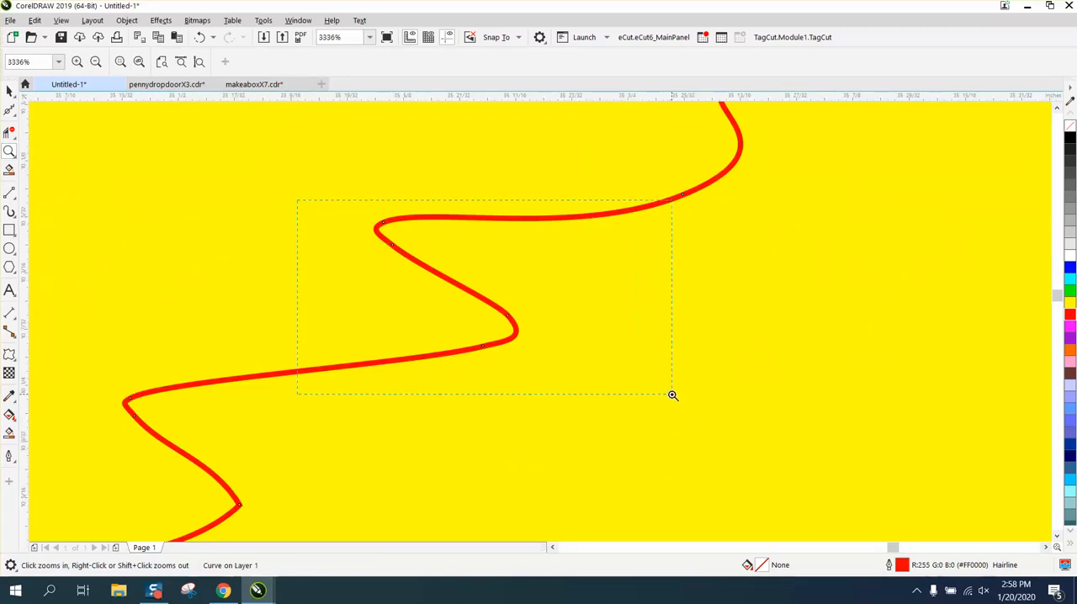
drag(672, 395, 673, 395)
click(13, 118)
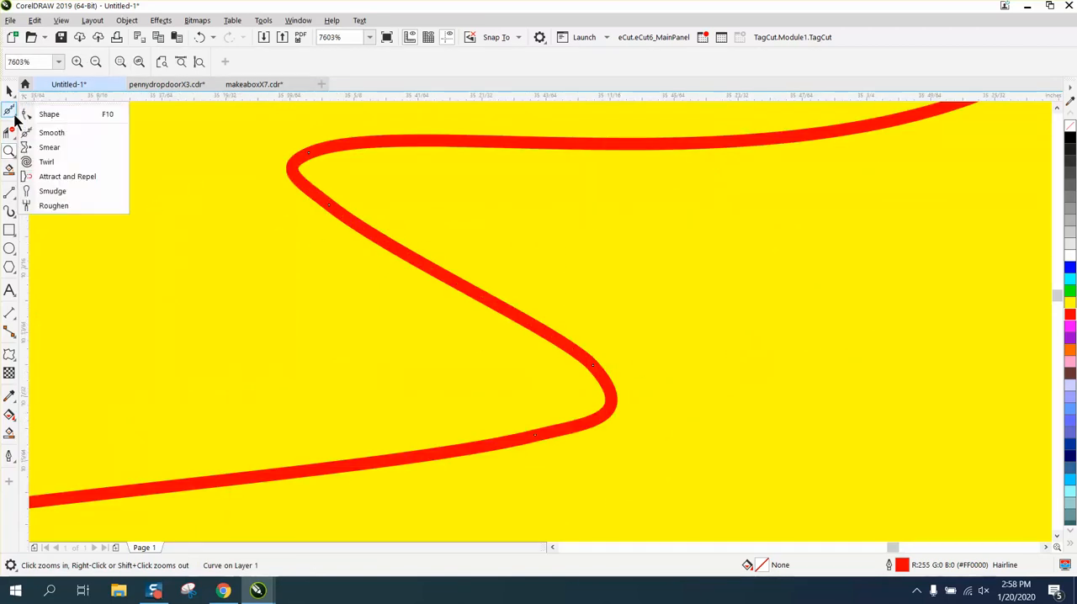
click(49, 132)
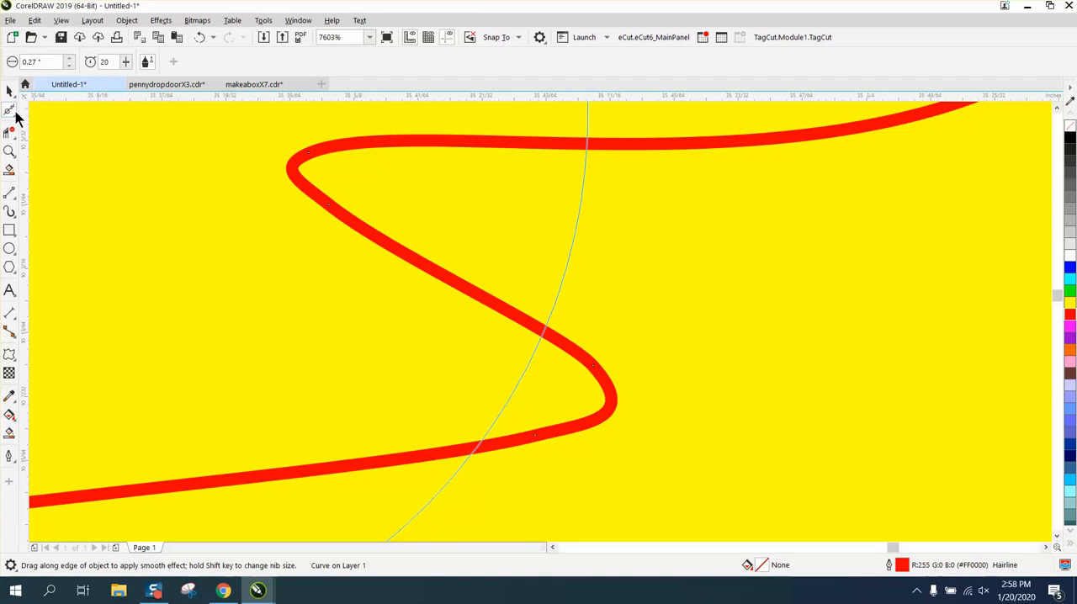
click(14, 117)
click(41, 110)
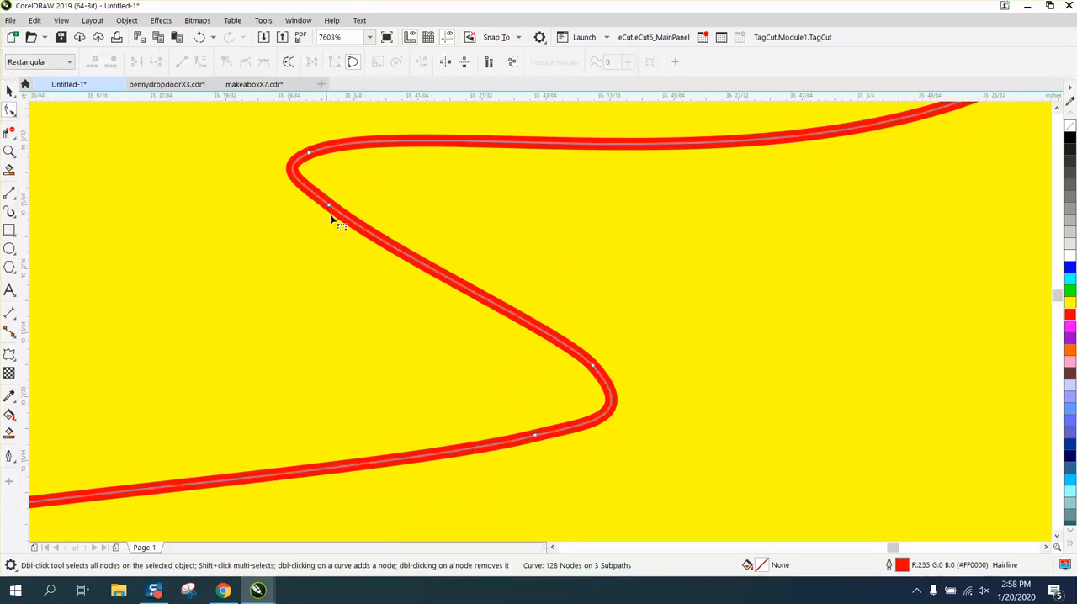
click(333, 211)
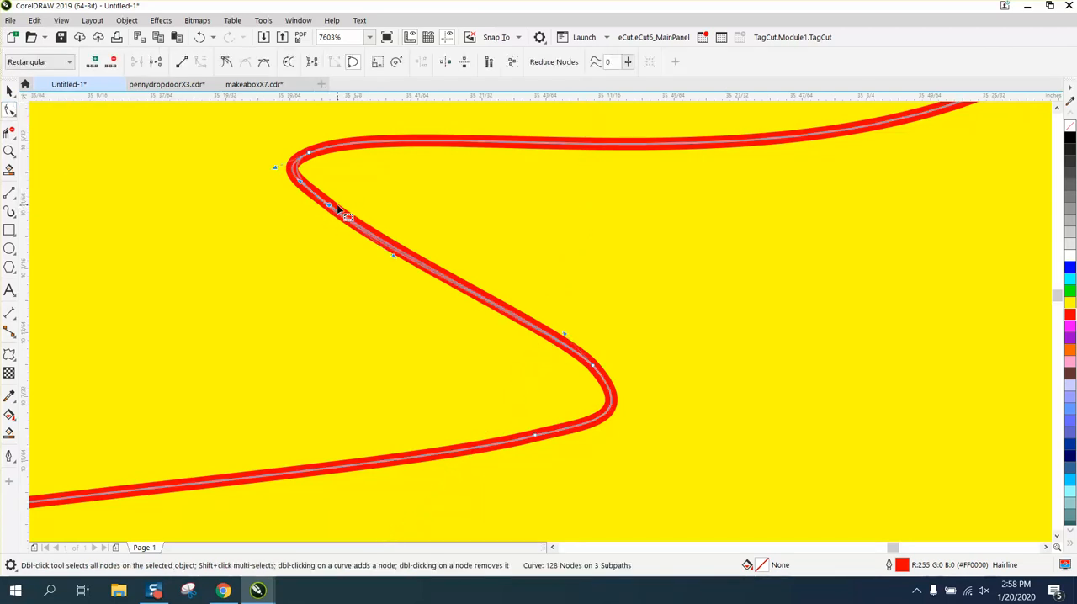
double_click(335, 206)
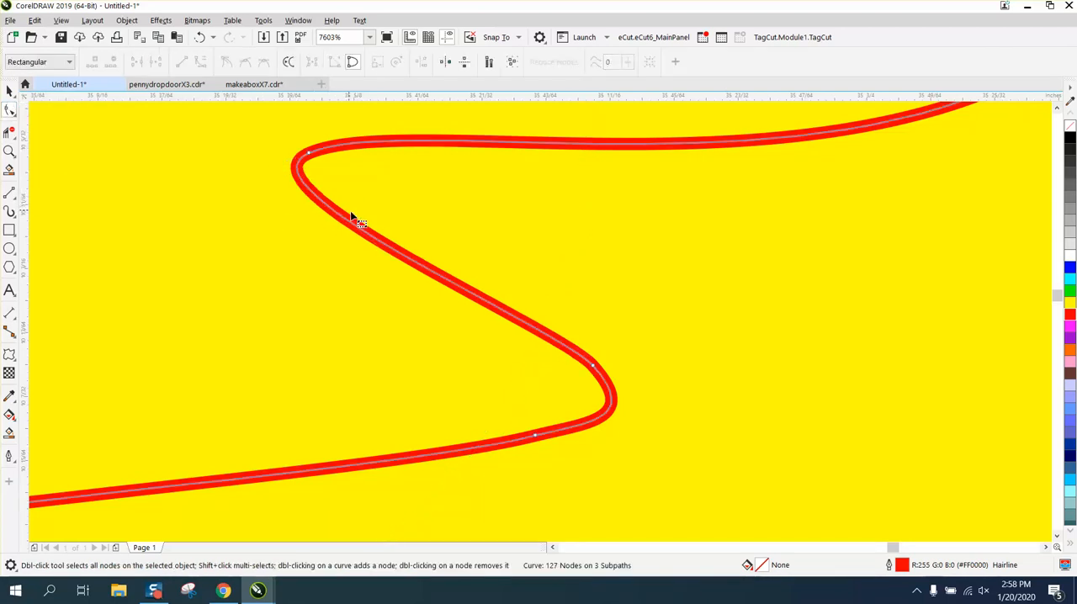
double_click(594, 368)
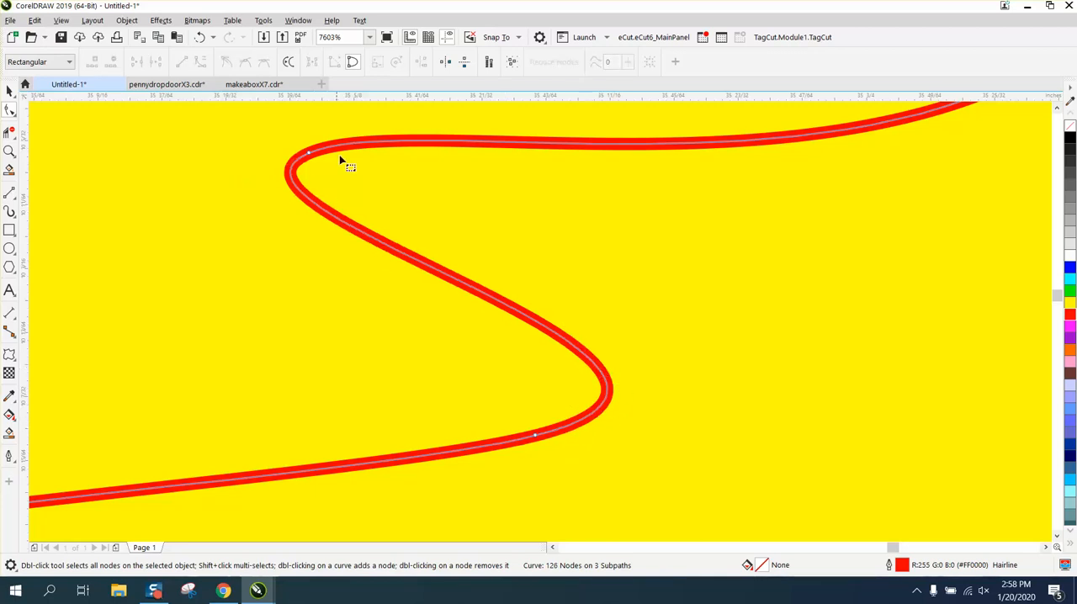
Step: Delete the node beneath the tip of the next lower mane spike and round its inner notch with the node's control handle
scroll(429, 185, down, 3)
scroll(520, 274, up, 1)
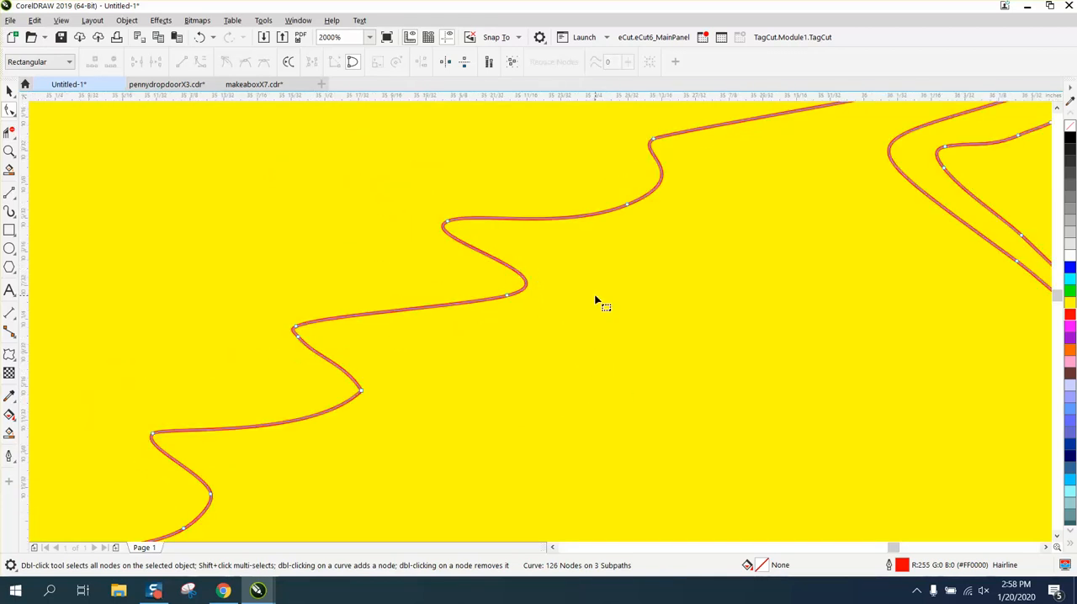
double_click(305, 342)
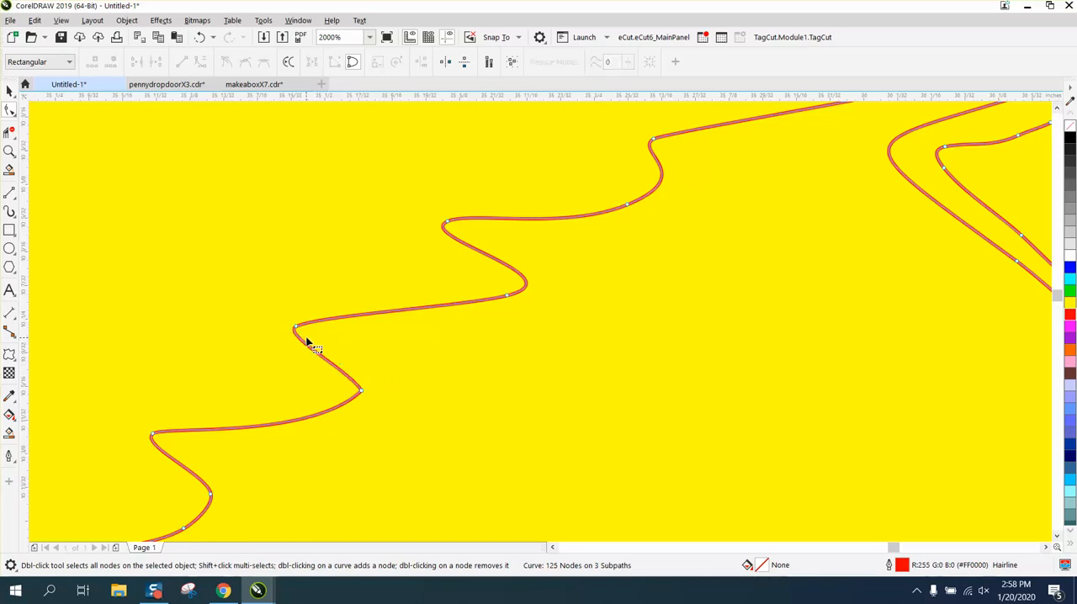
click(360, 392)
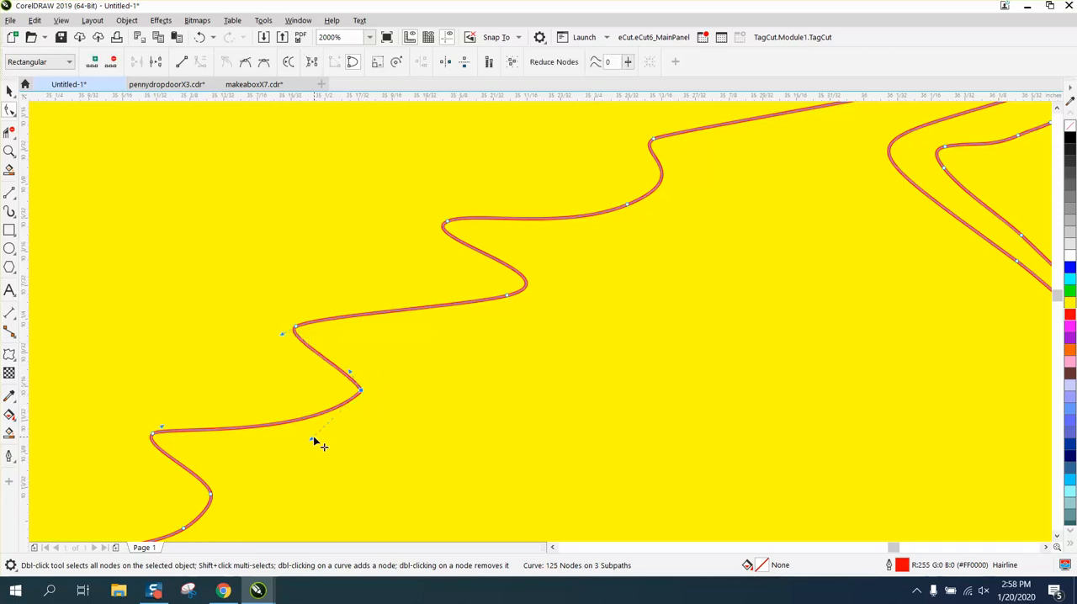
drag(312, 436, 384, 424)
scroll(255, 508, down, 2)
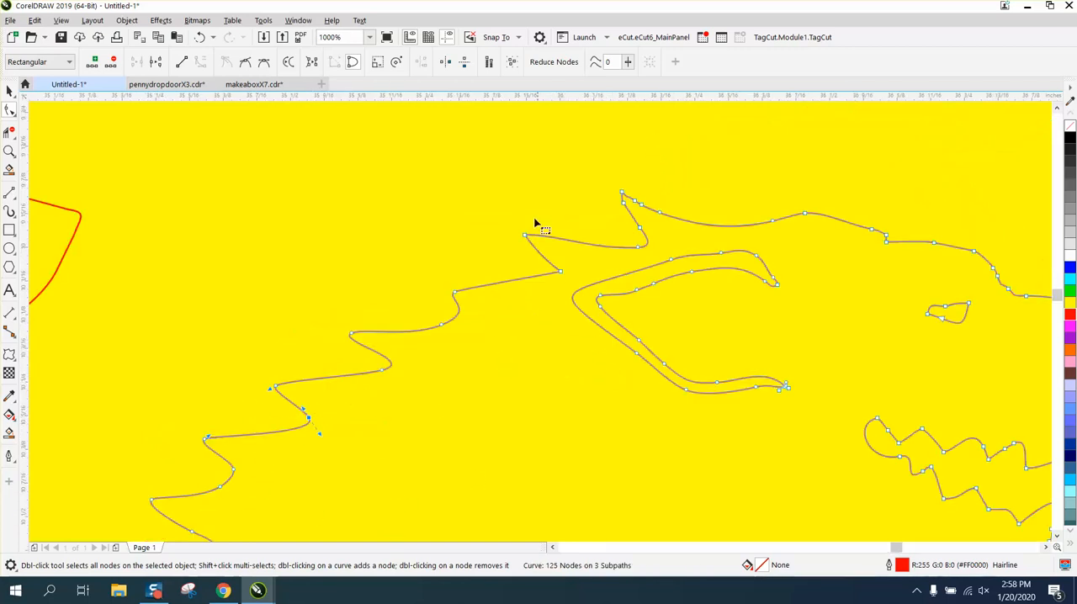
Step: Delete the three surplus nodes along the upper edge and the one on the rear edge of the spike atop the head
click(9, 150)
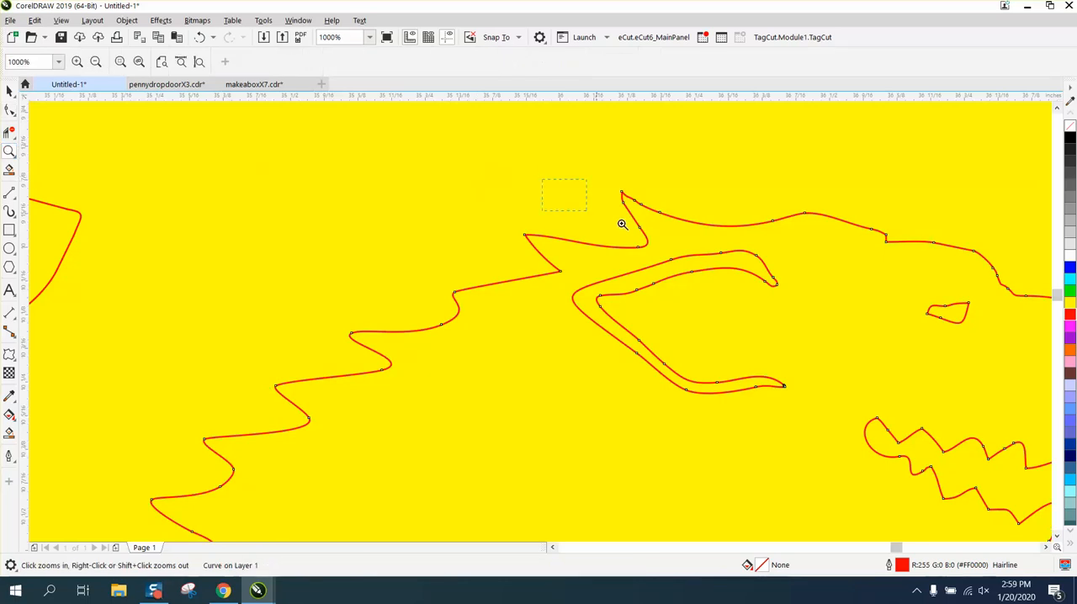
drag(621, 224, 737, 277)
click(11, 114)
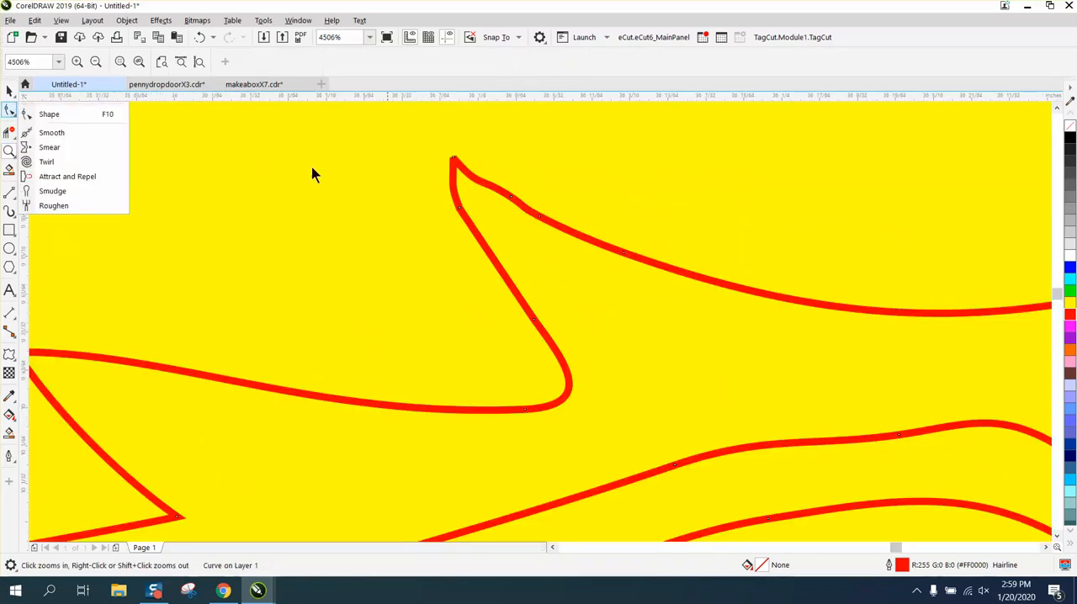
click(49, 113)
drag(497, 177, 668, 289)
key(XF86Calculator)
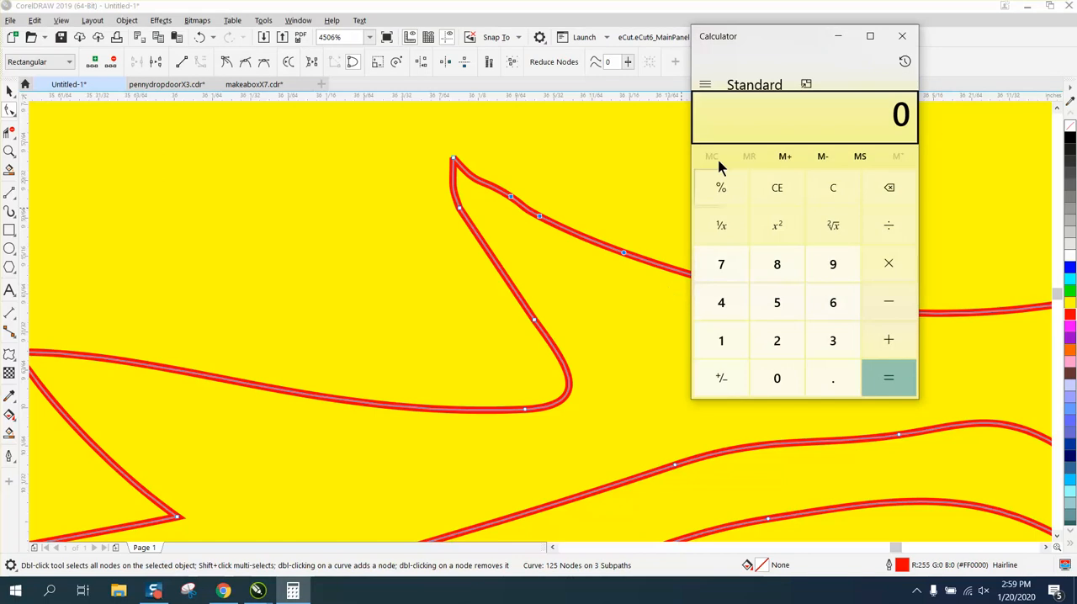
click(899, 35)
key(Delete)
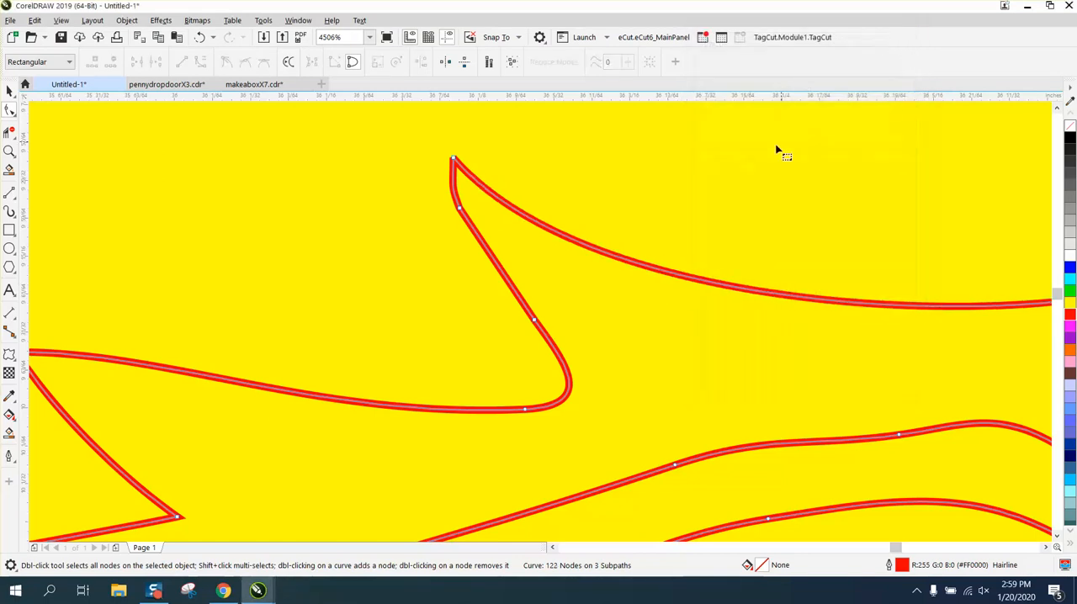
double_click(459, 210)
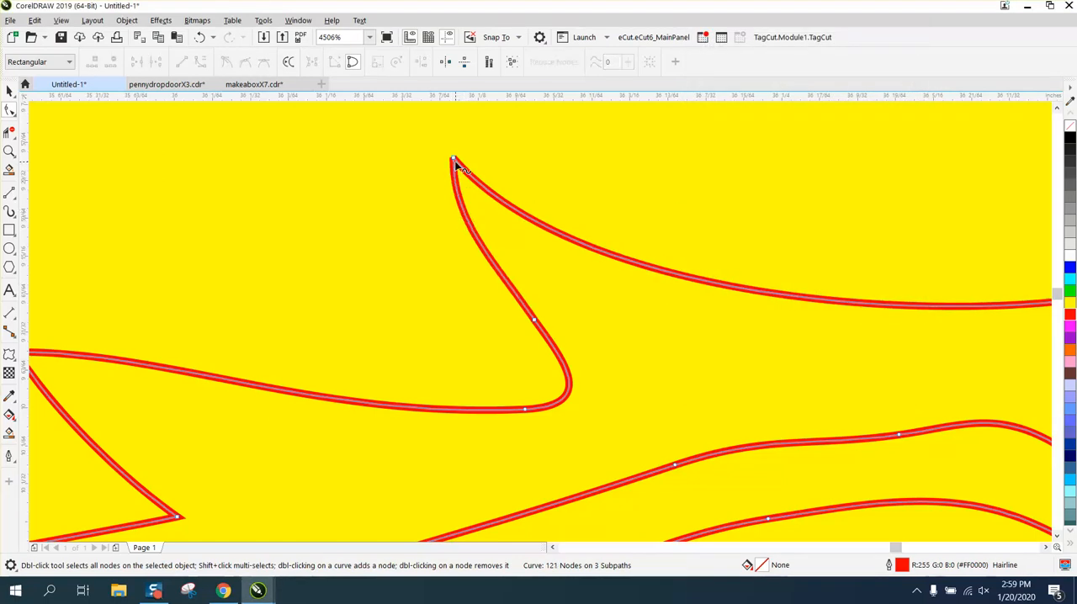
Step: Round the tip of the spike atop the head by reshaping both control handles of its tip node
click(456, 221)
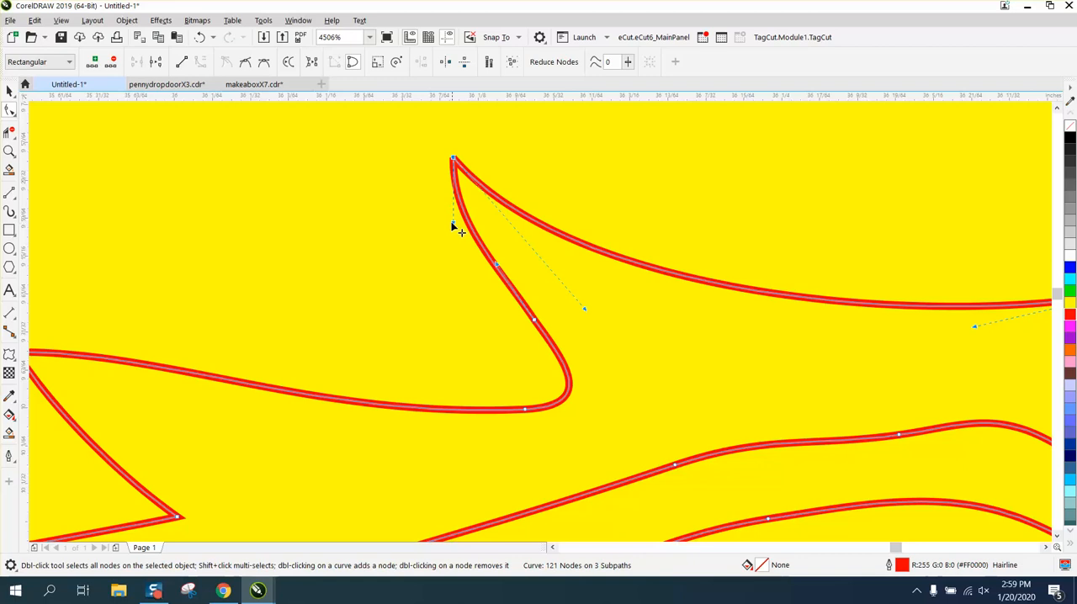
drag(452, 226, 388, 145)
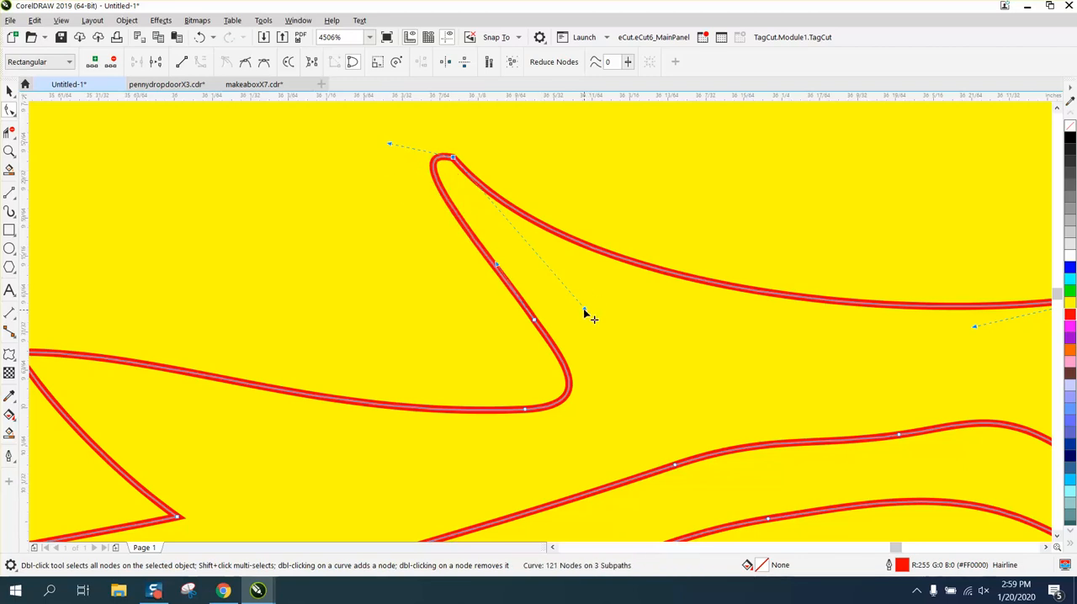
drag(586, 313, 527, 269)
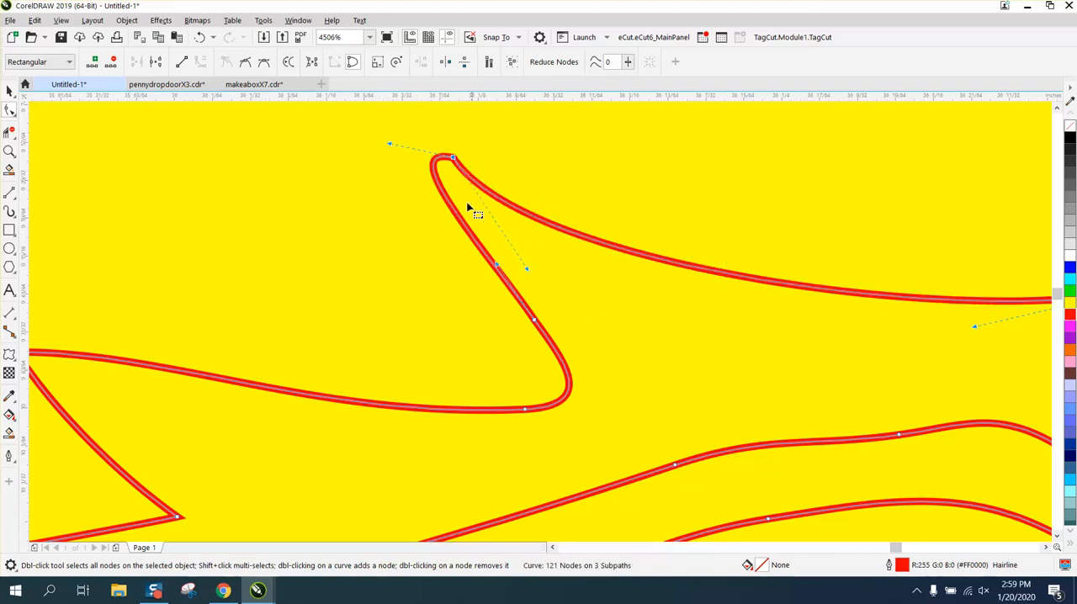
drag(388, 145, 389, 128)
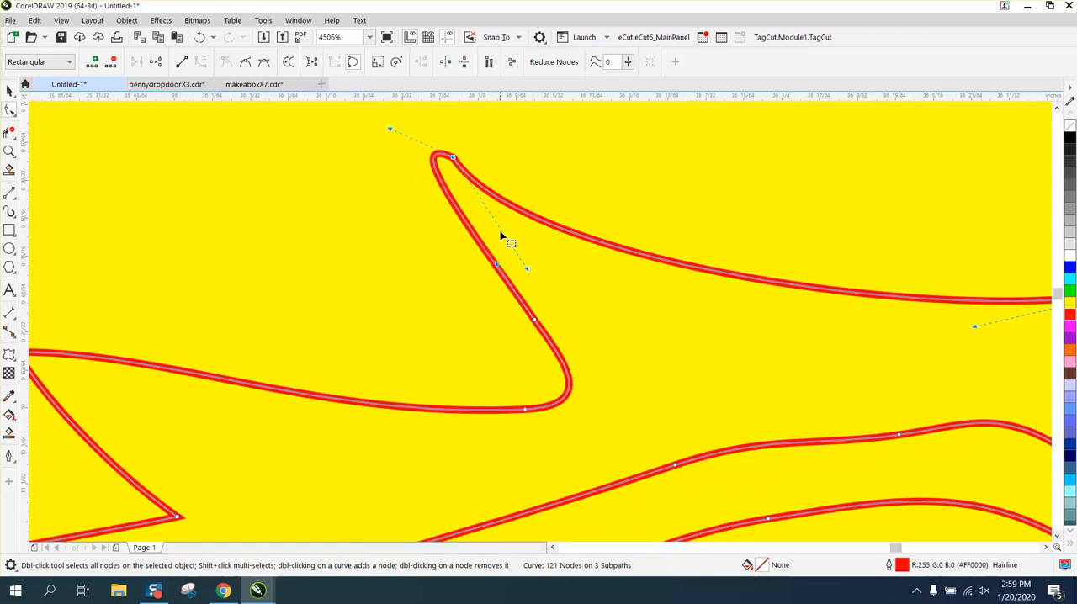
Step: Round the tip of the next spike behind the head by swinging its lower control handle outward, in line with the upper edge
scroll(548, 296, down, 2)
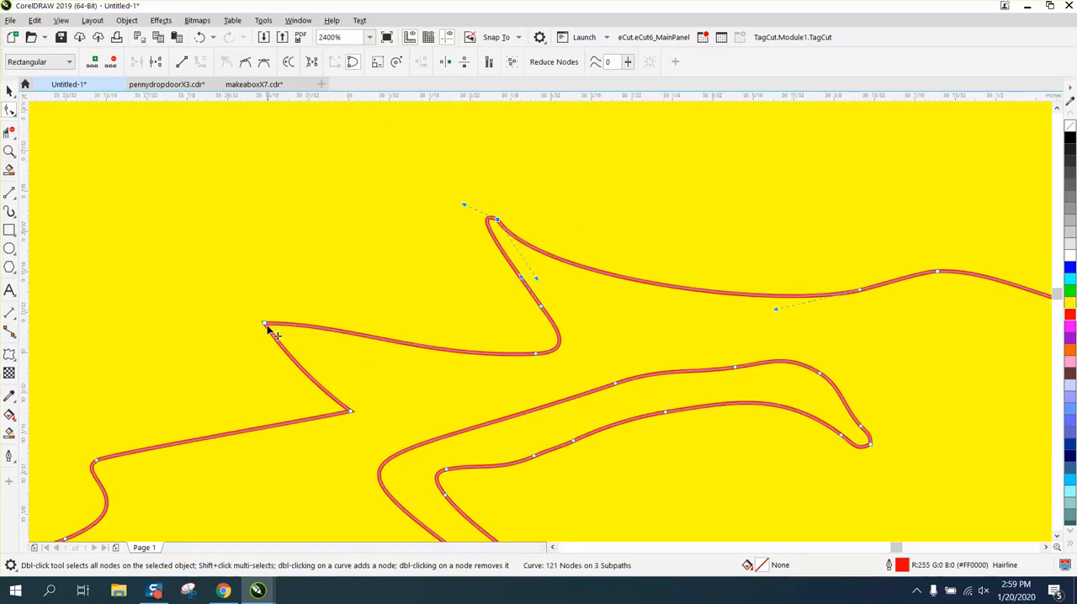
click(9, 151)
drag(532, 419, 532, 419)
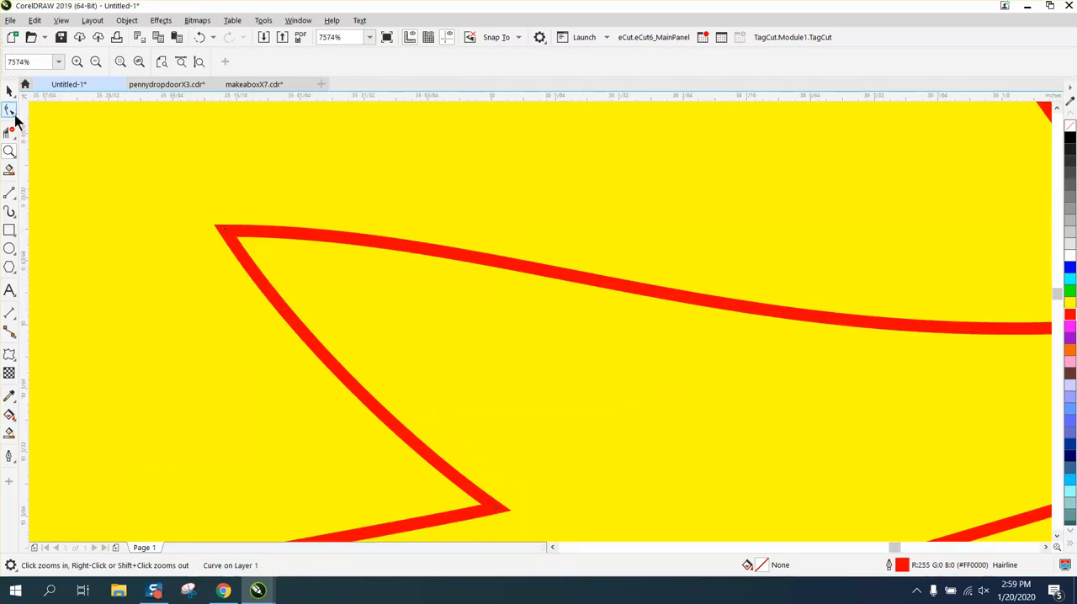
click(14, 115)
click(17, 118)
click(15, 118)
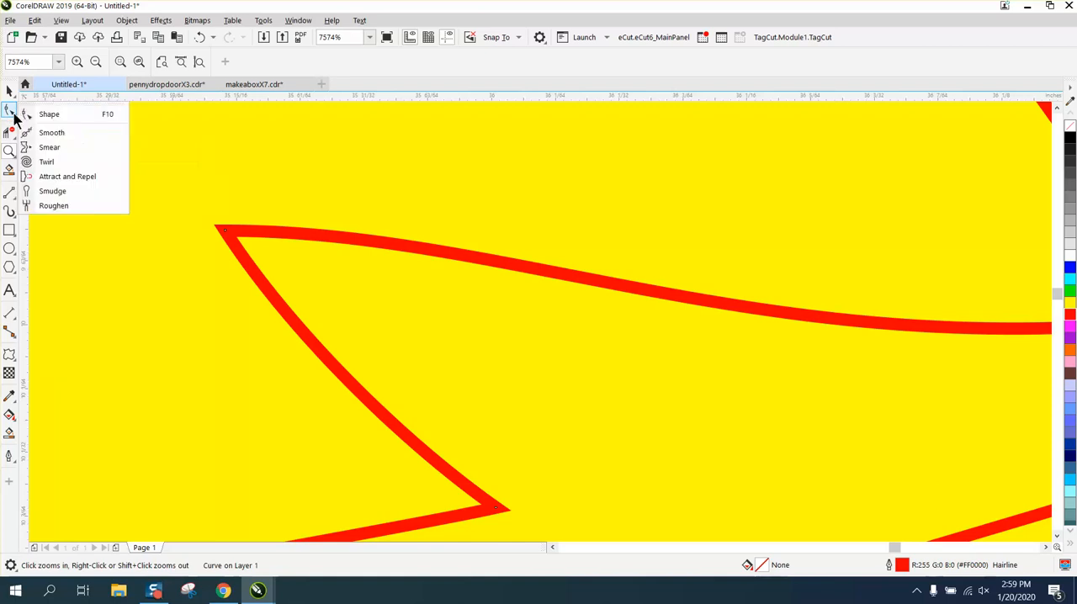
click(49, 118)
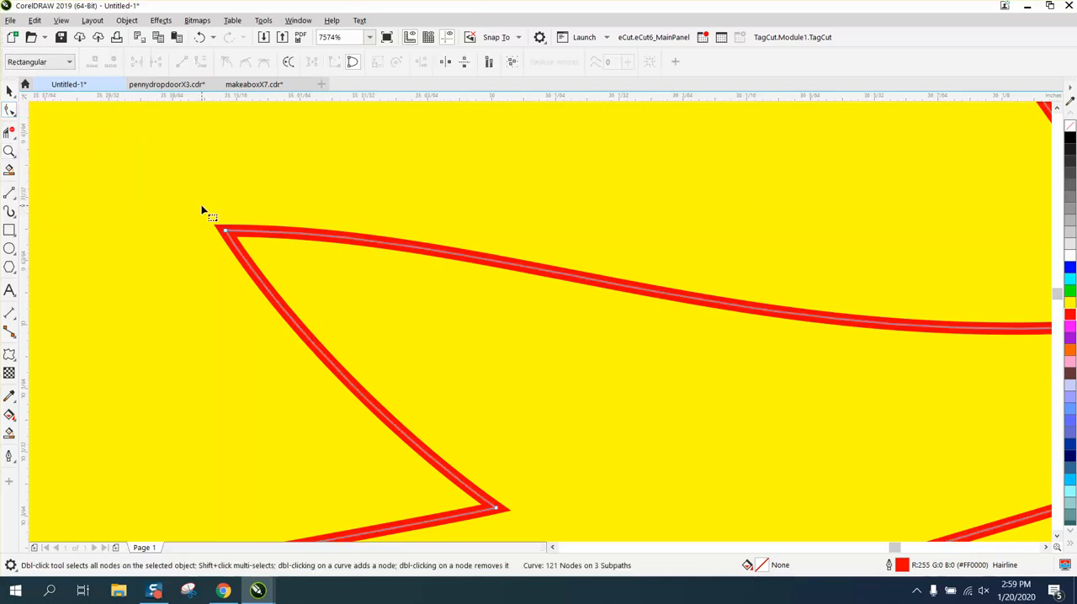
click(226, 229)
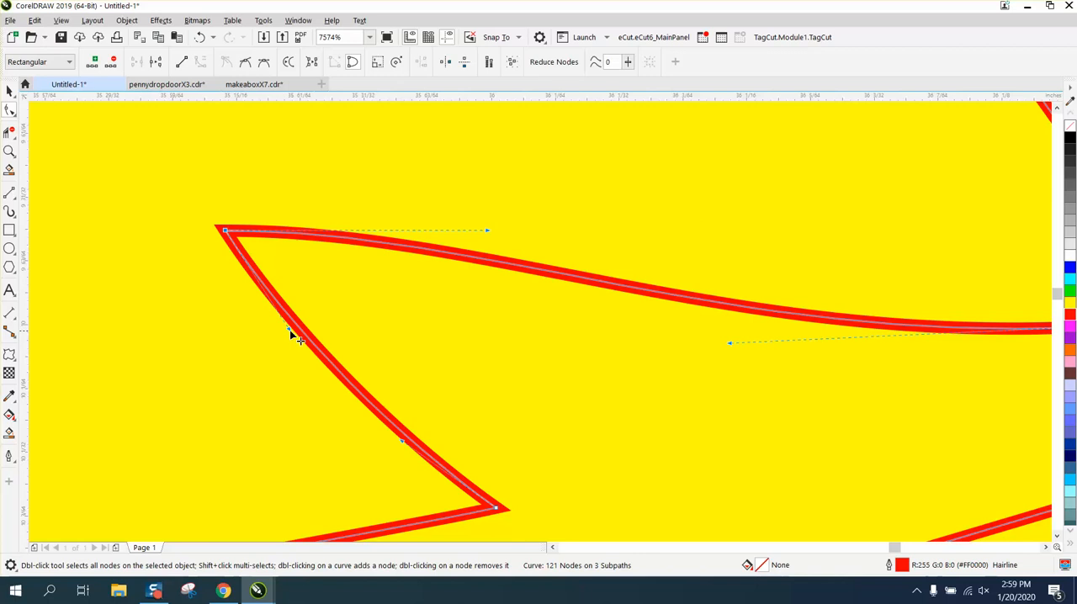
drag(290, 333, 147, 233)
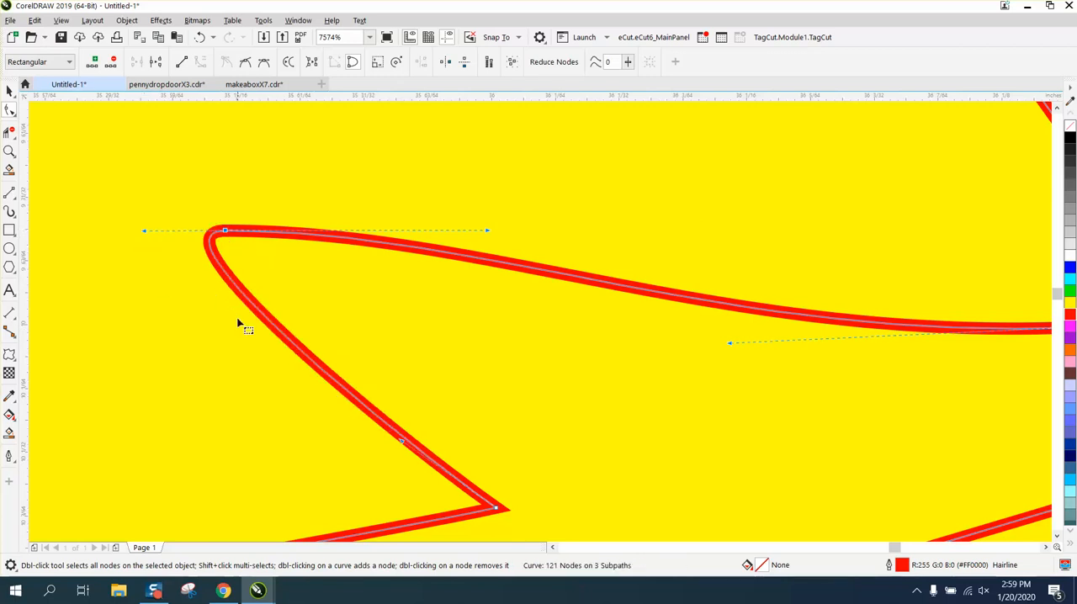
Step: Delete the four surplus nodes along the upper part of the lower jaw's front edge
scroll(238, 324, down, 6)
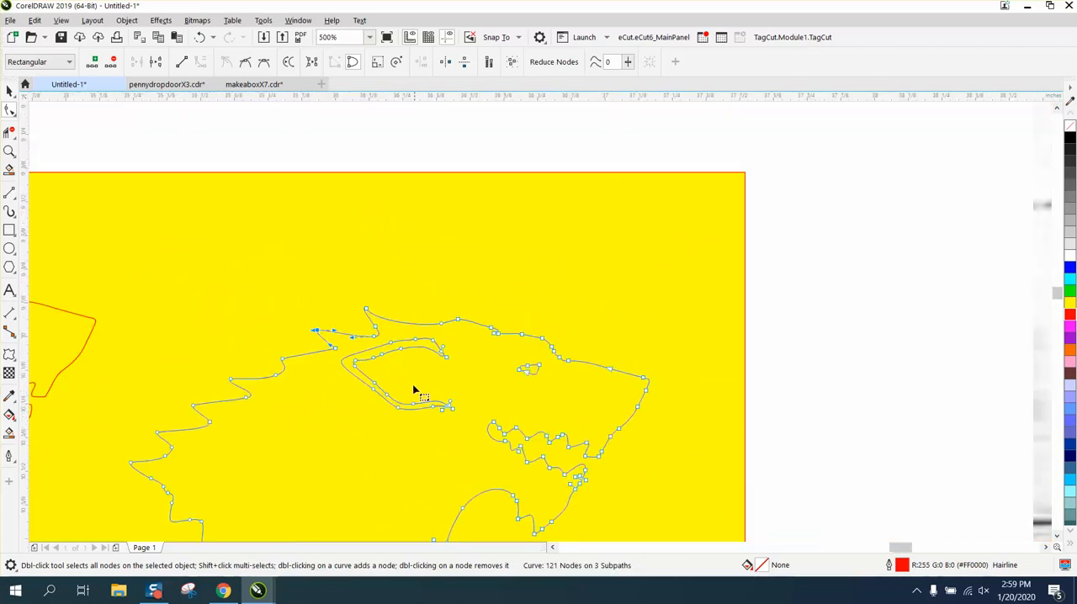
scroll(221, 346, down, 1)
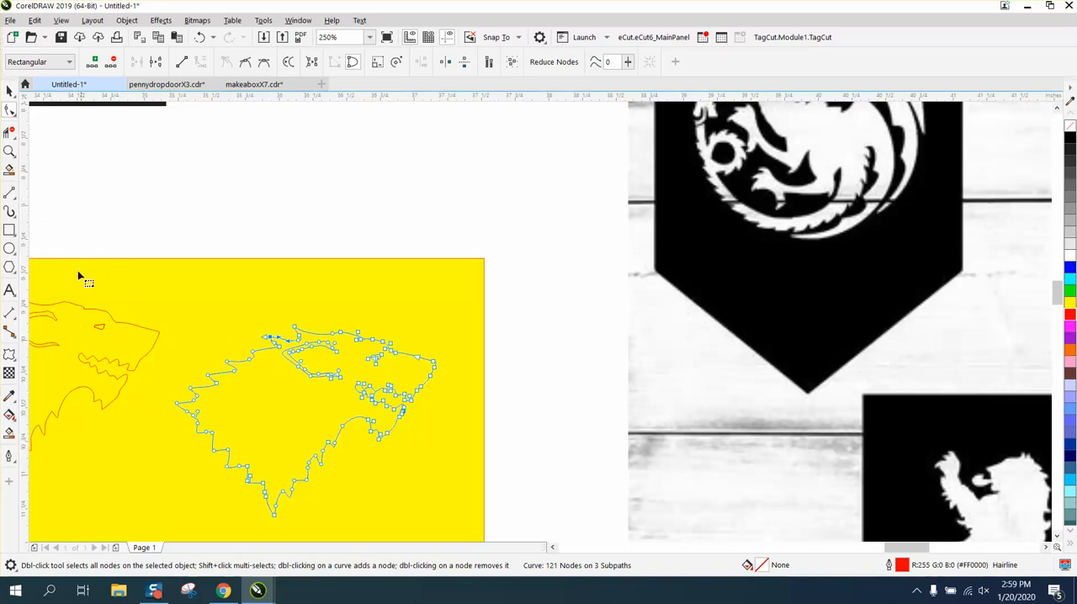
click(9, 151)
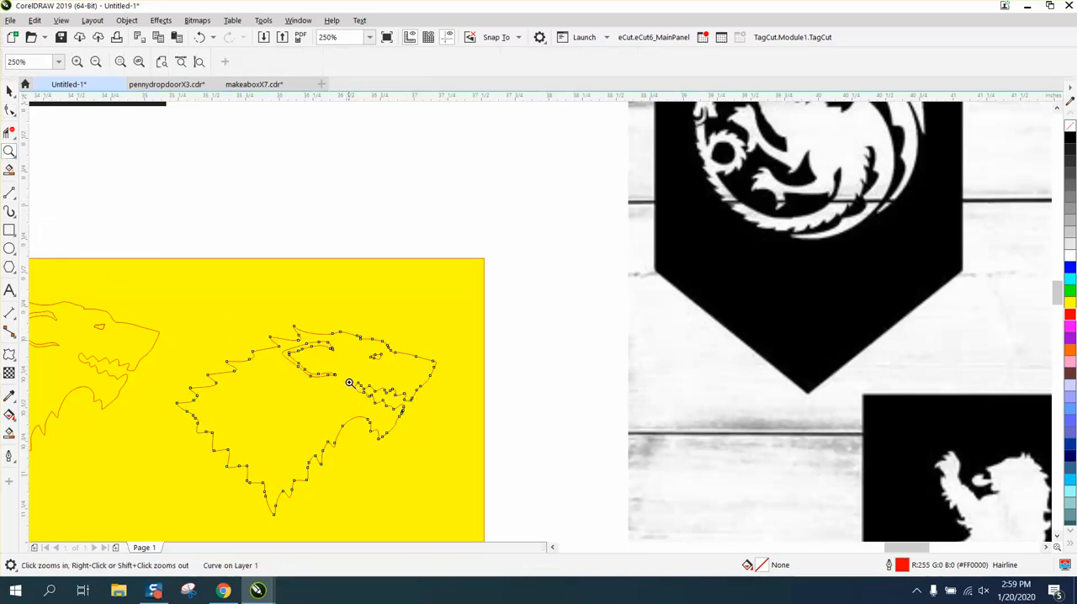
drag(350, 368, 471, 430)
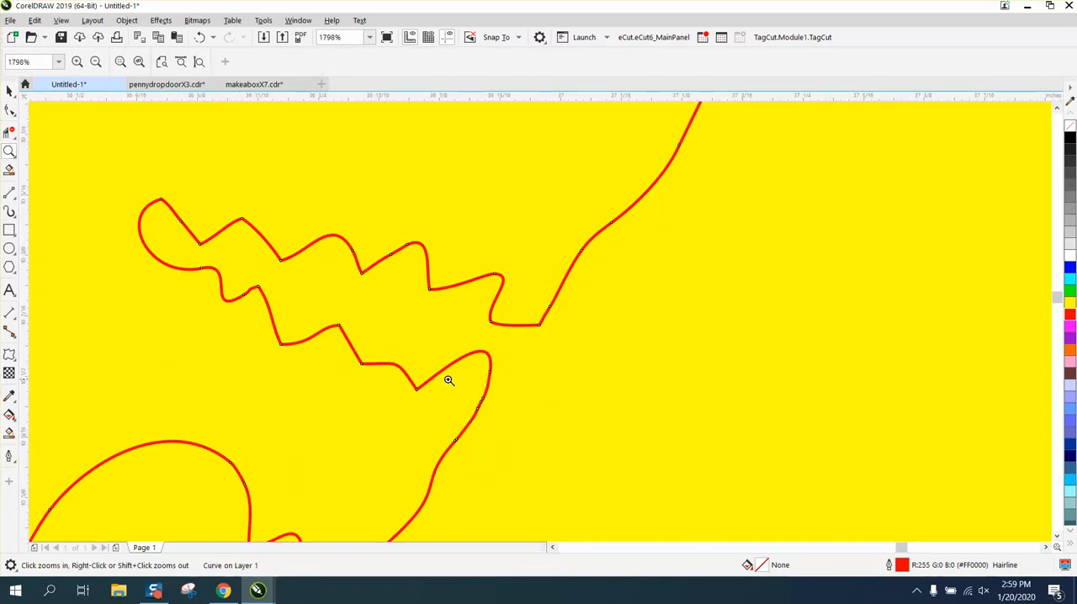
drag(581, 447, 581, 448)
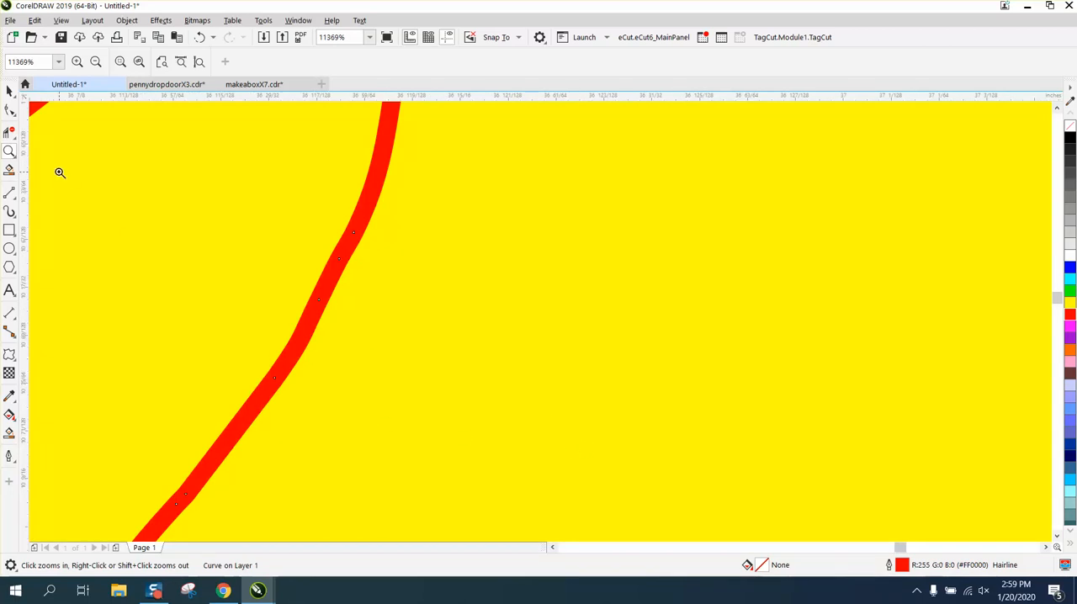
click(10, 111)
drag(238, 392, 217, 406)
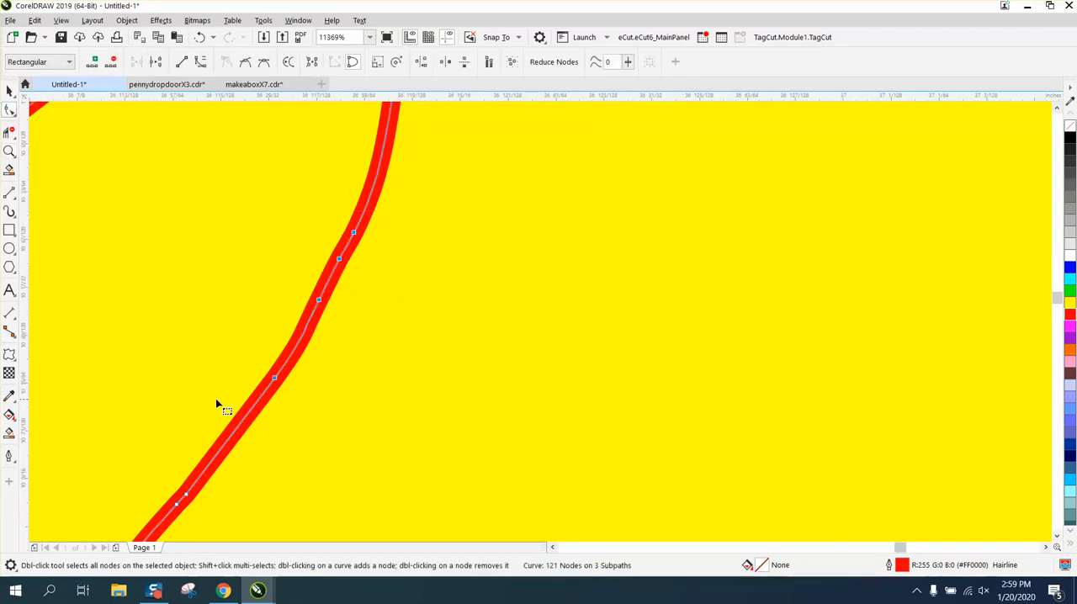
key(Delete)
Step: Delete the two remaining nodes midway down the lower jaw's front edge and the two where the throat arch bends toward the chin
scroll(221, 402, down, 5)
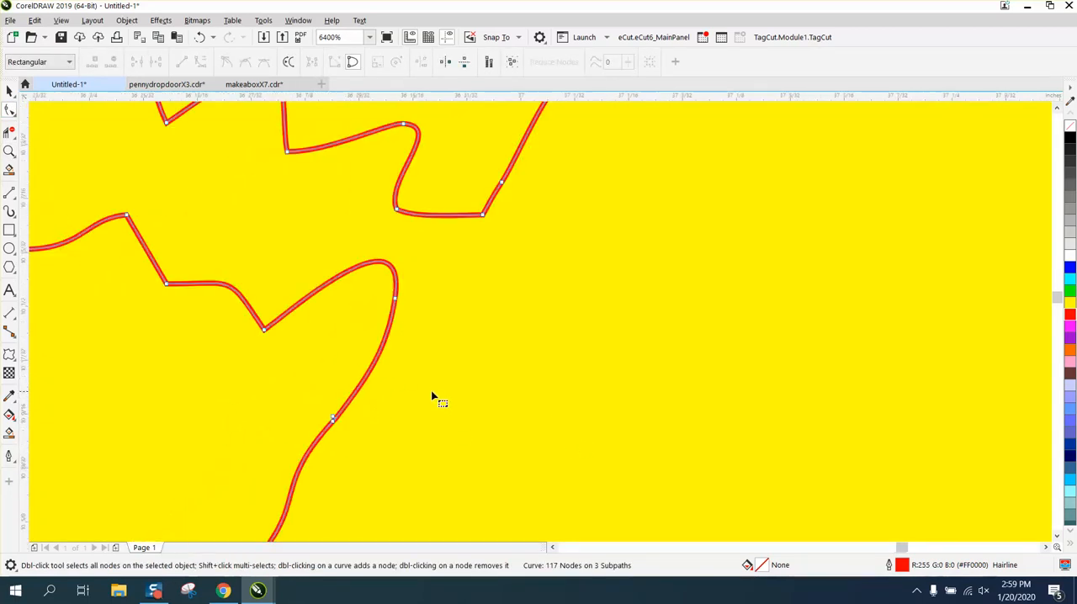
drag(405, 395, 361, 422)
key(Delete)
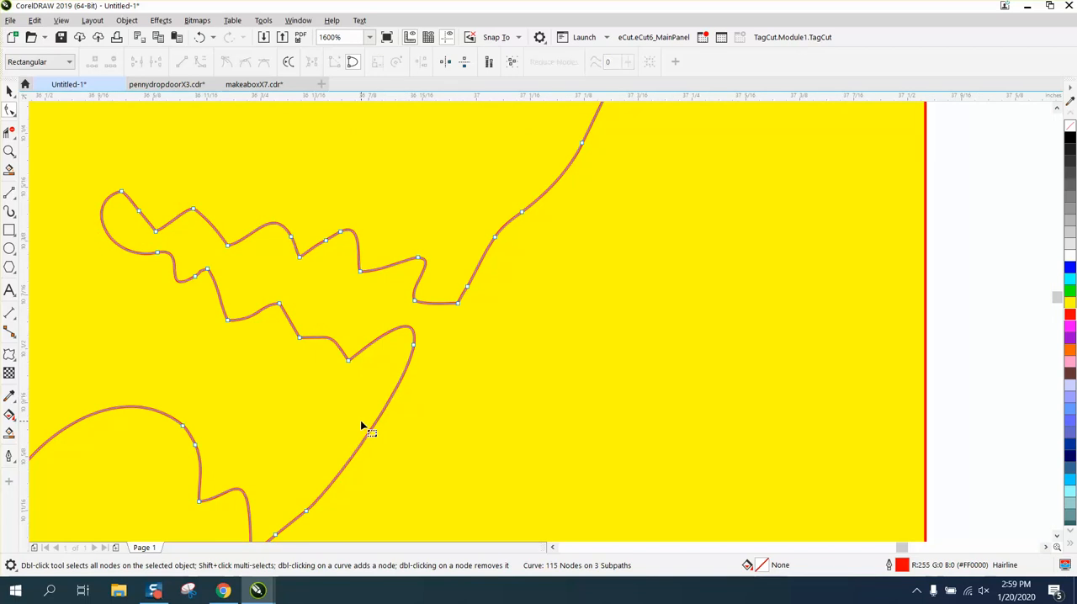
scroll(364, 431, down, 1)
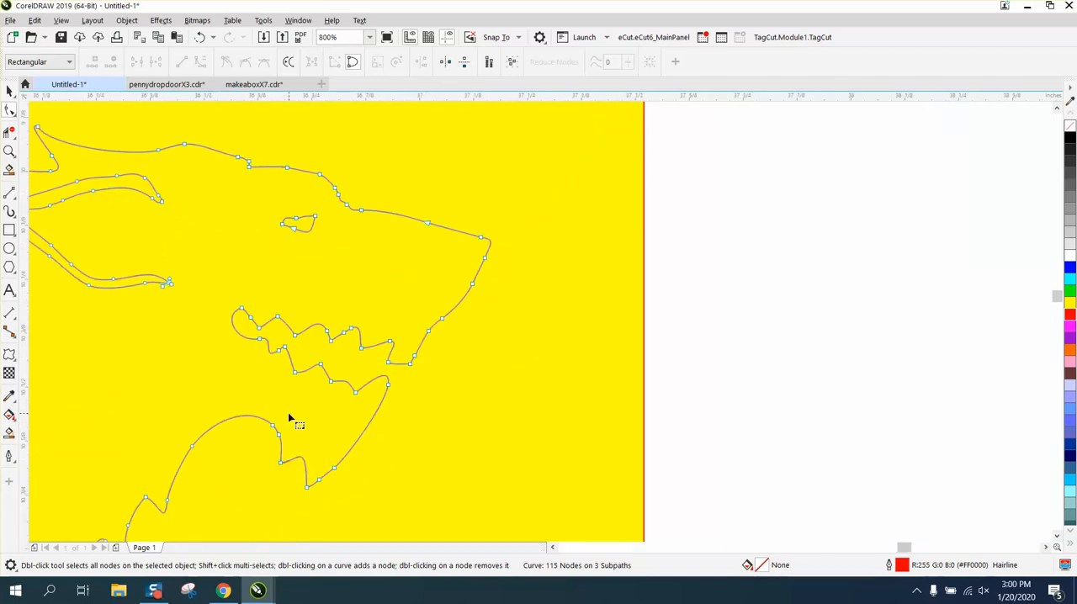
drag(288, 418, 261, 440)
key(Delete)
Step: Move the yellow background rectangle out from behind the two small wolf outlines to just below them
scroll(429, 436, down, 1)
scroll(476, 446, down, 1)
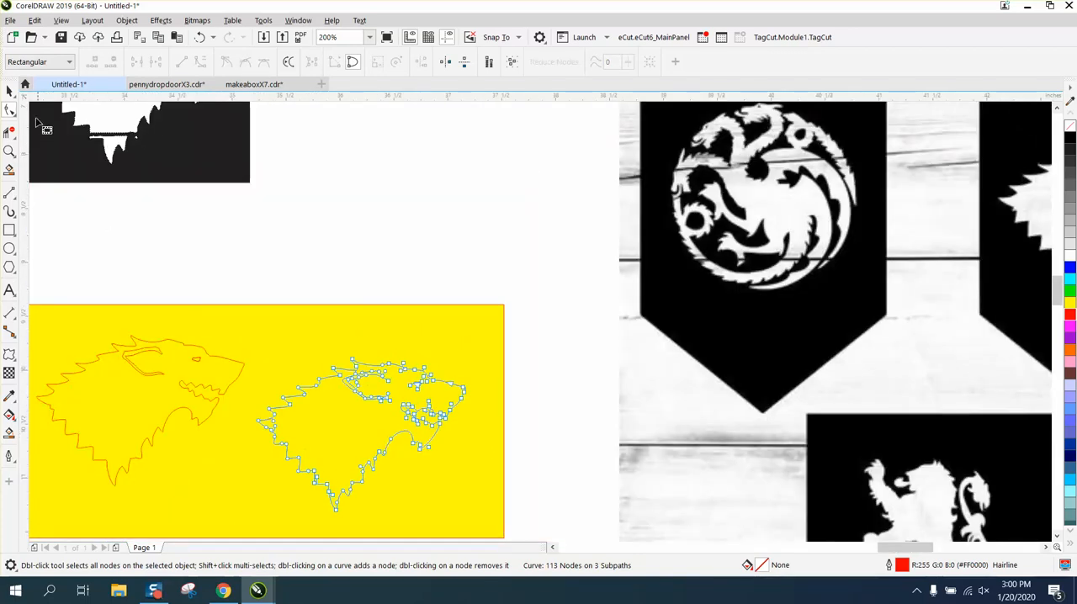
click(9, 90)
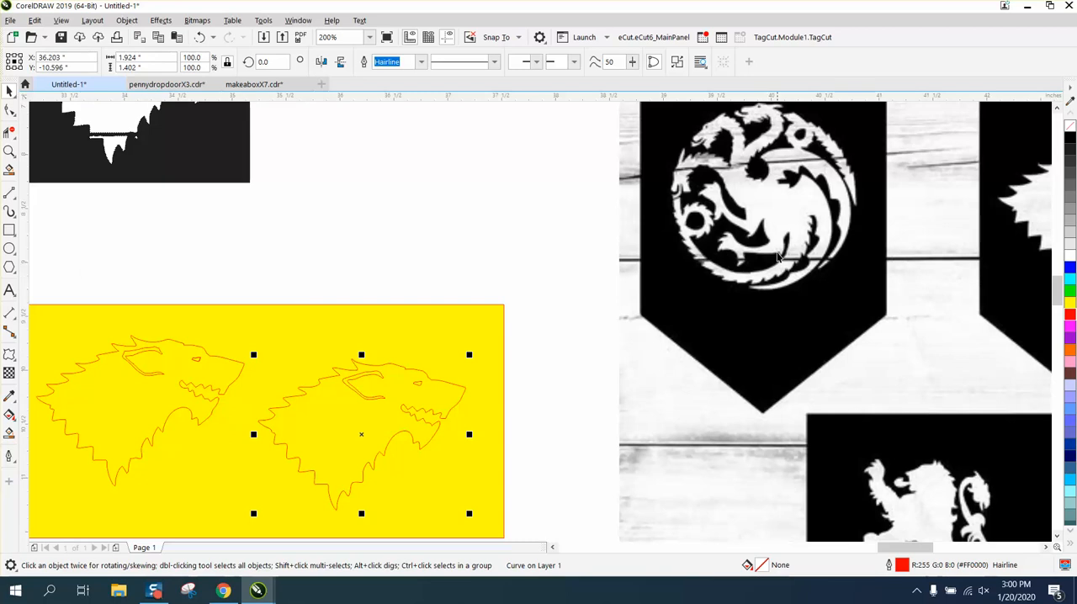
scroll(740, 256, down, 1)
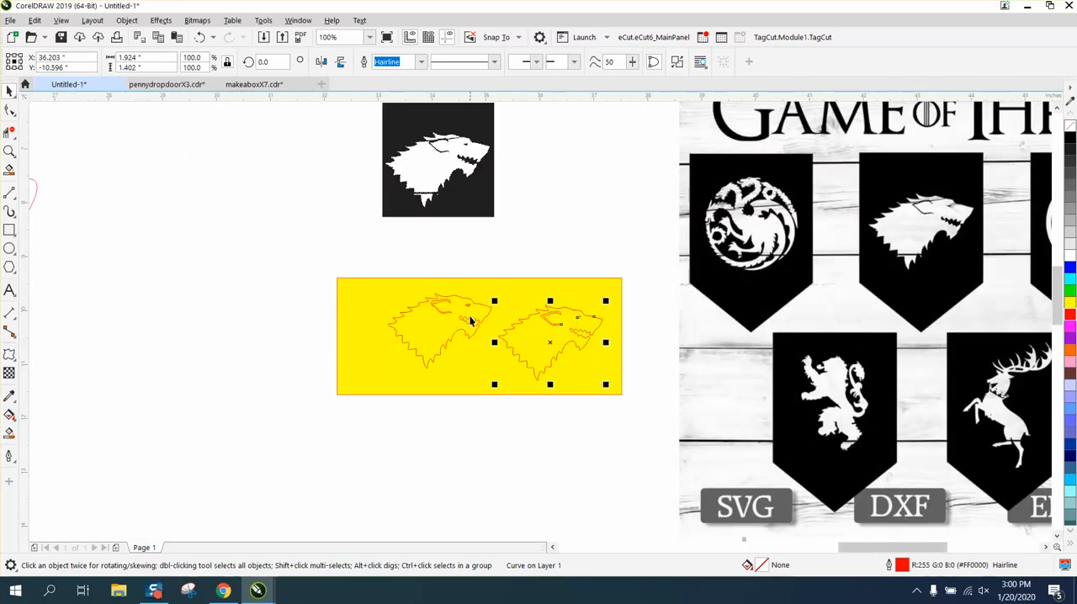
drag(457, 333, 416, 445)
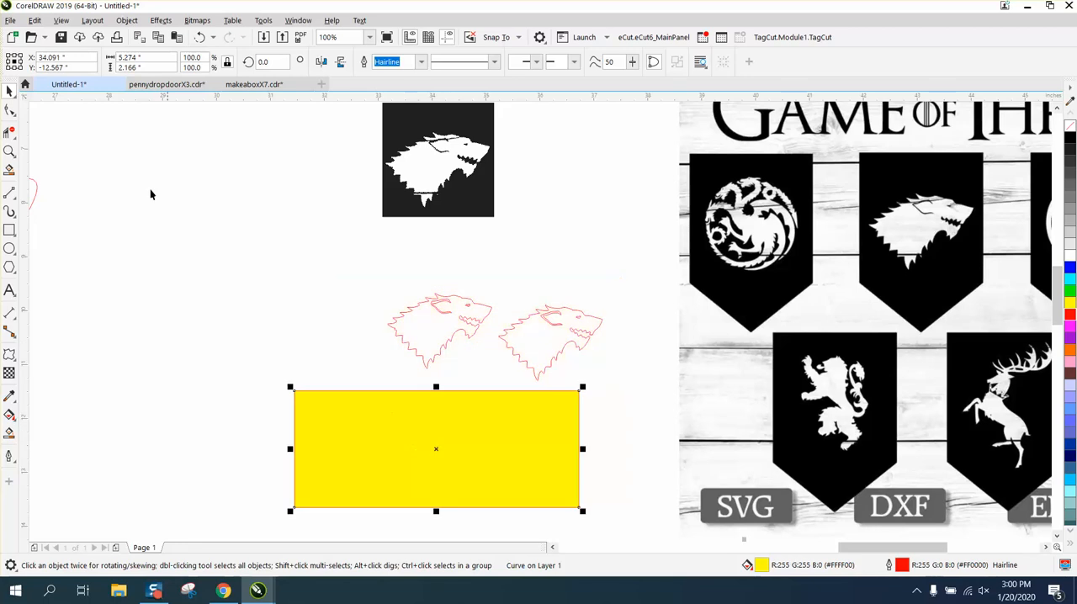
Step: Enlarge the large wolf outline on the page proportionally to about 17.75 × 12.9 in, keeping its lower rear corner fixed
click(11, 151)
drag(368, 269, 663, 412)
scroll(637, 370, down, 1)
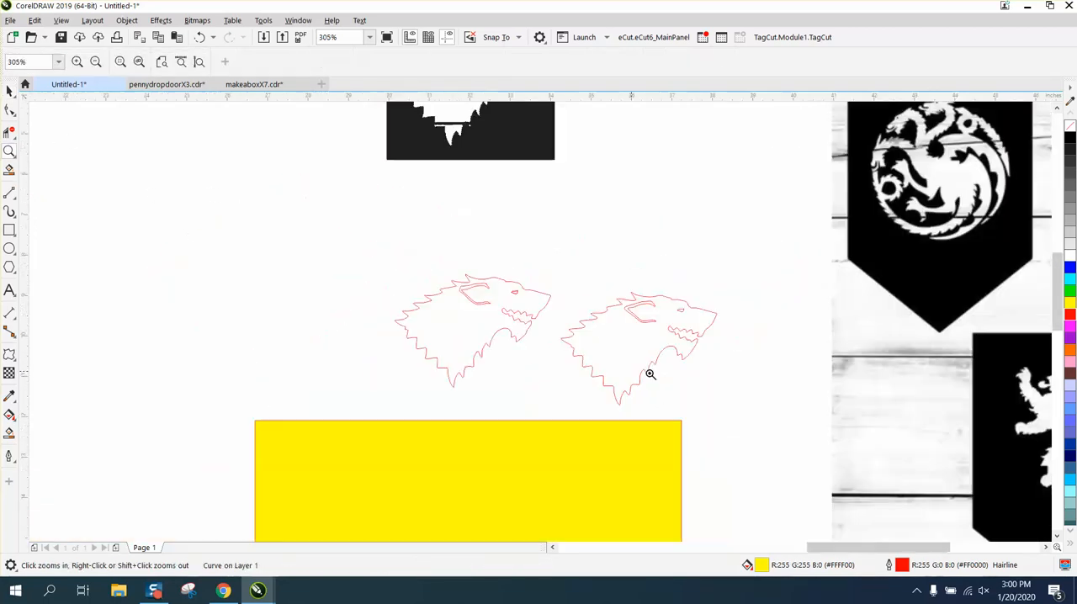
scroll(650, 374, down, 6)
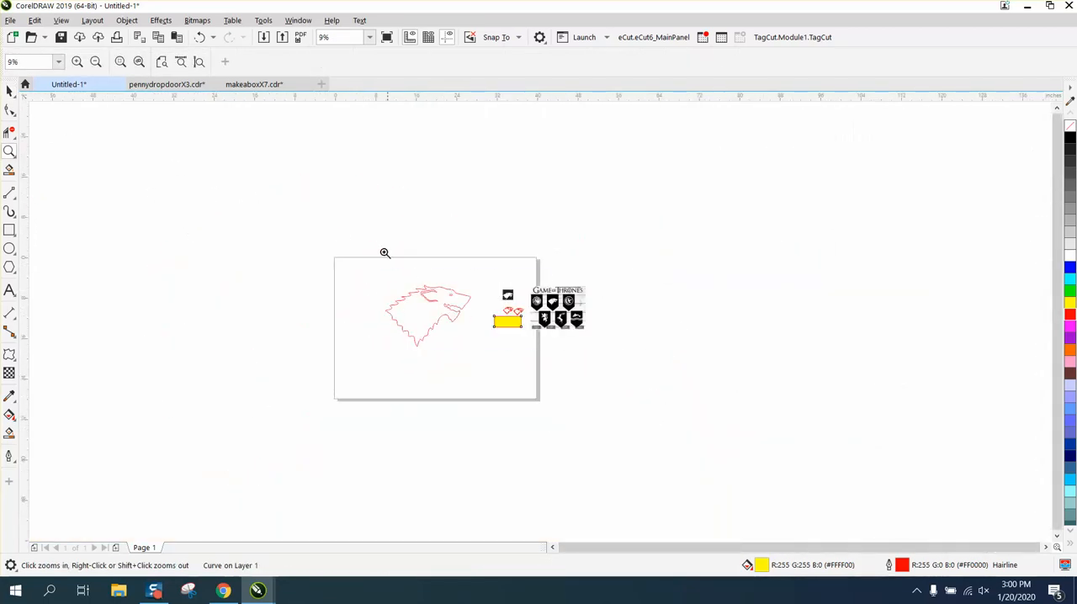
drag(385, 251, 555, 354)
click(8, 90)
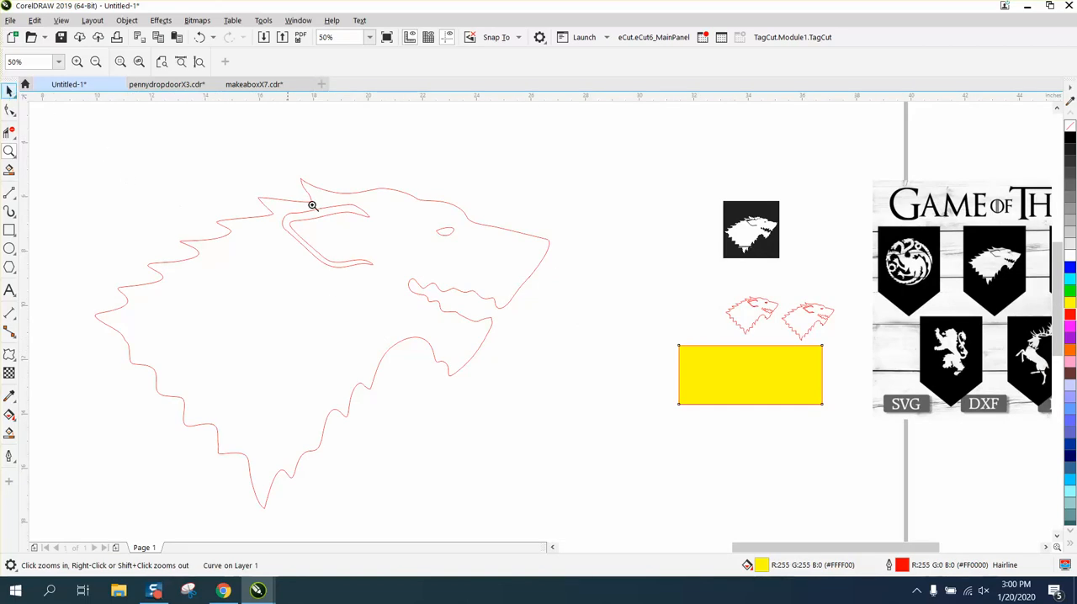
click(10, 90)
click(36, 95)
key(space)
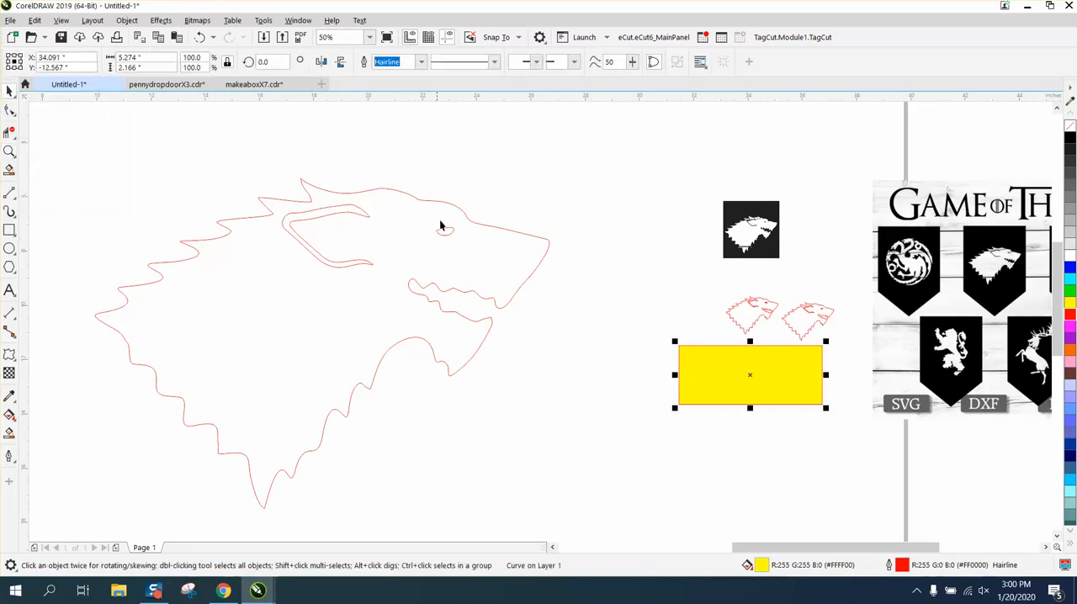
click(452, 206)
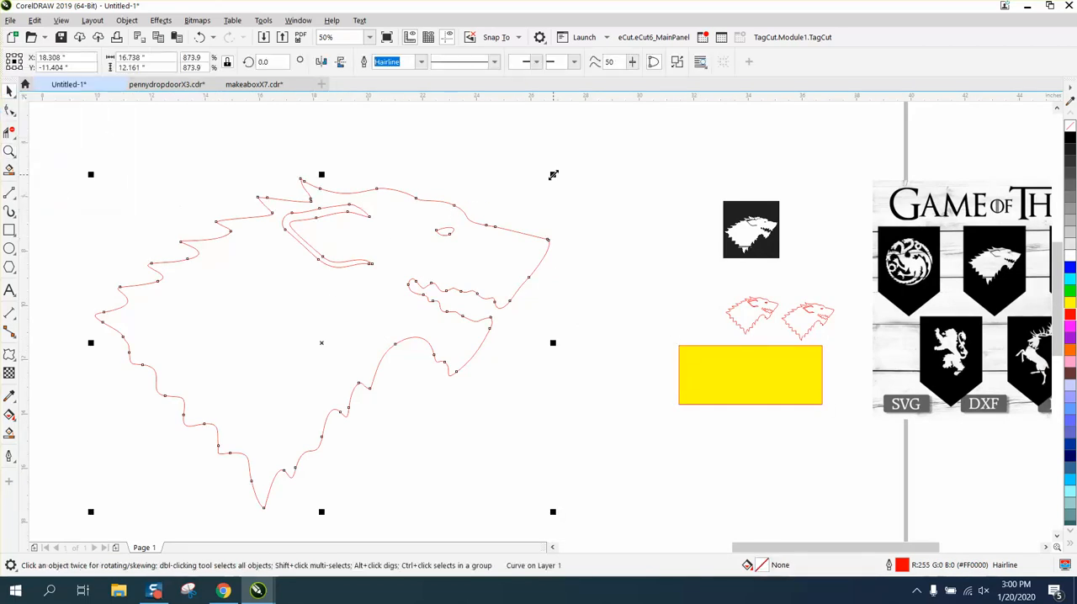
drag(554, 175, 581, 154)
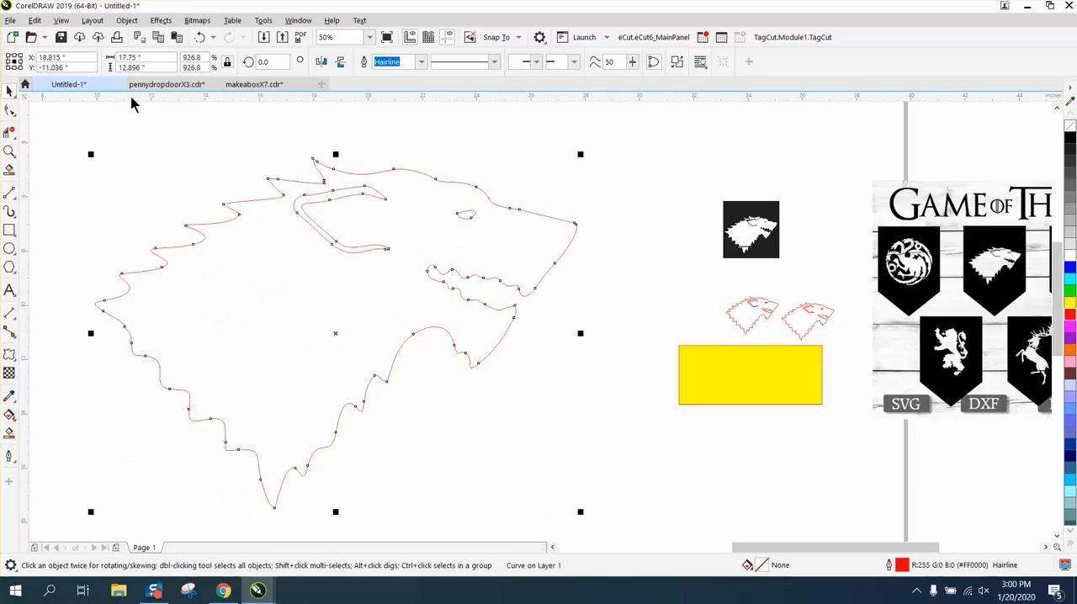
Step: Scale the large wolf outline up further from two opposite corners to about 29.8 × 21.7 in, keeping it within the page
scroll(182, 147, down, 2)
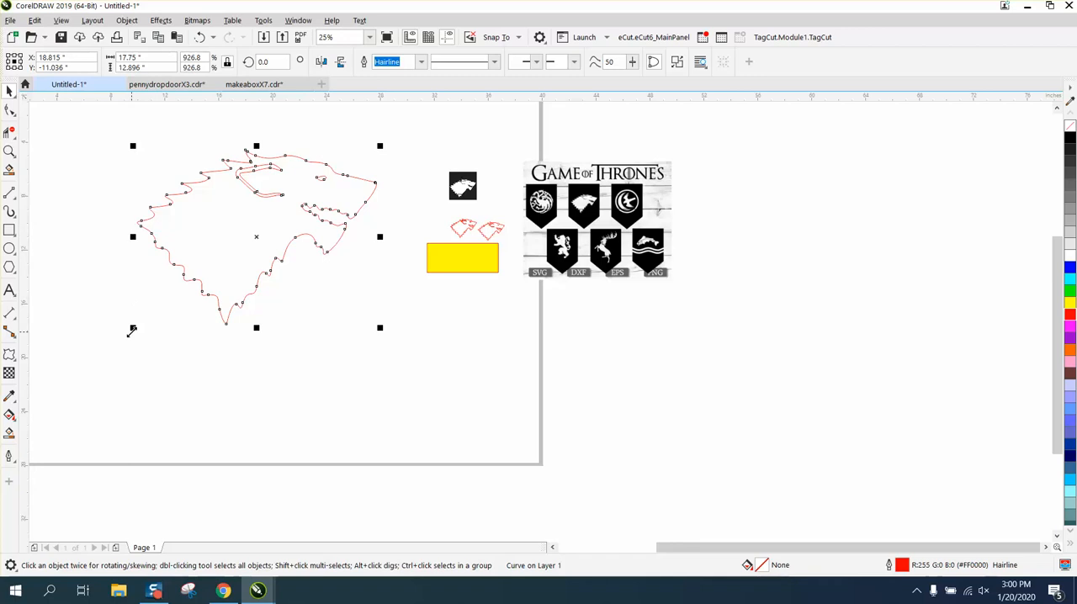
drag(132, 329, 46, 421)
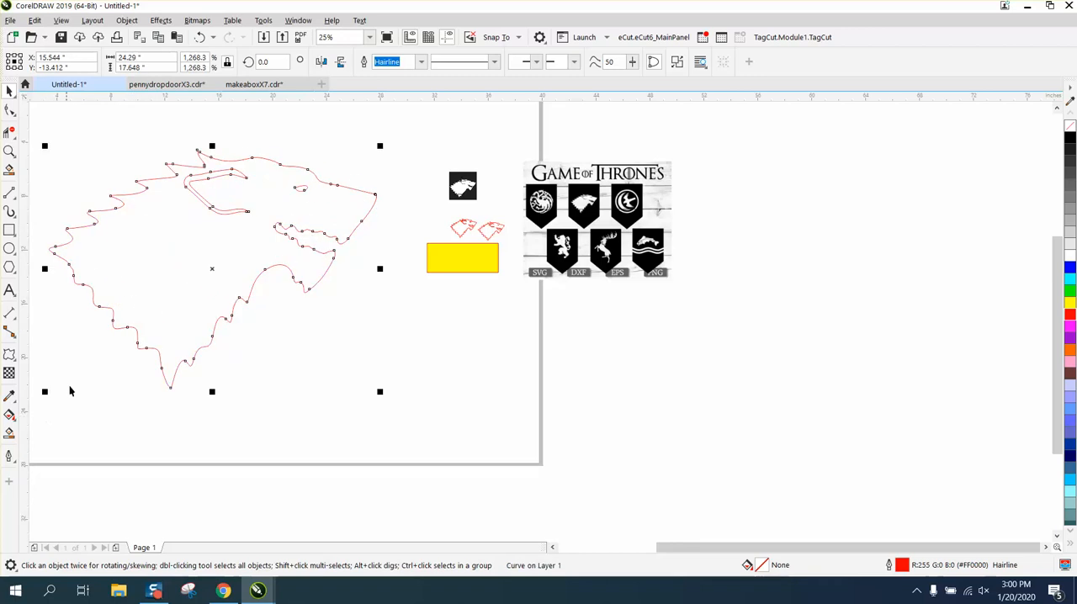
drag(381, 147, 454, 127)
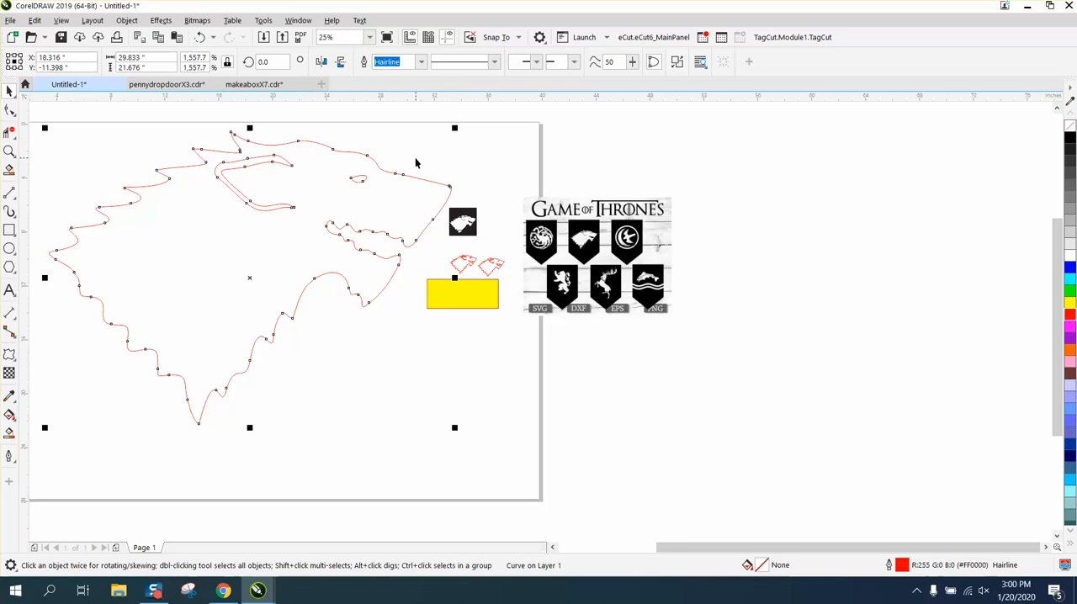
scroll(415, 163, down, 2)
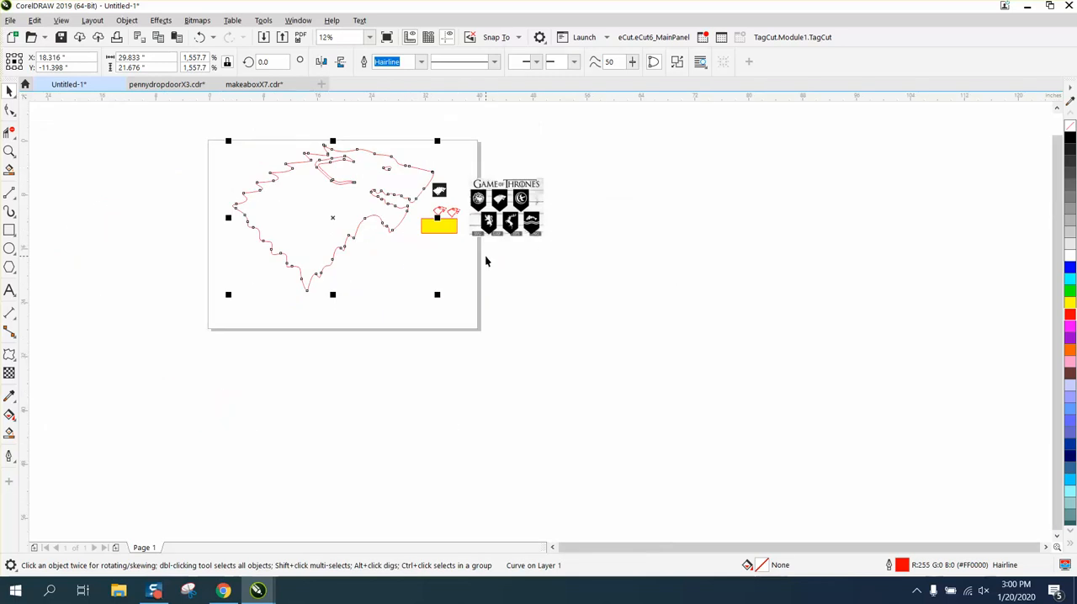